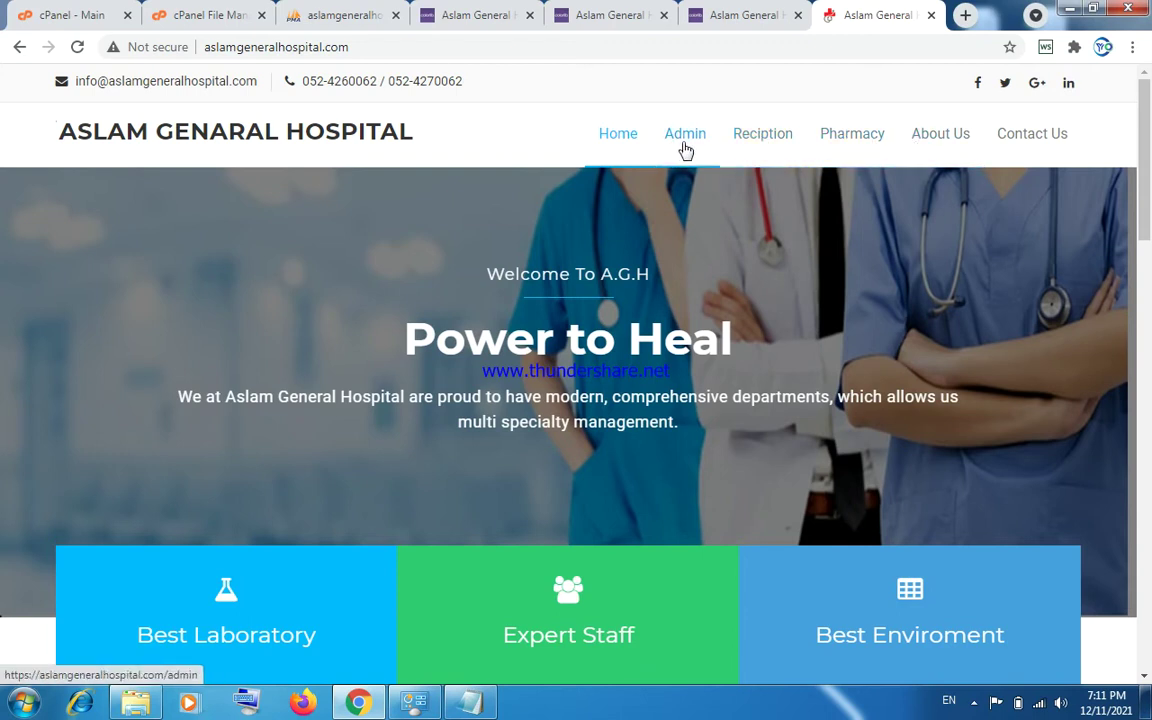
Open Reciption, glance at the open tabs, and show the Daily Outdoor Patients Details Report.
click(769, 144)
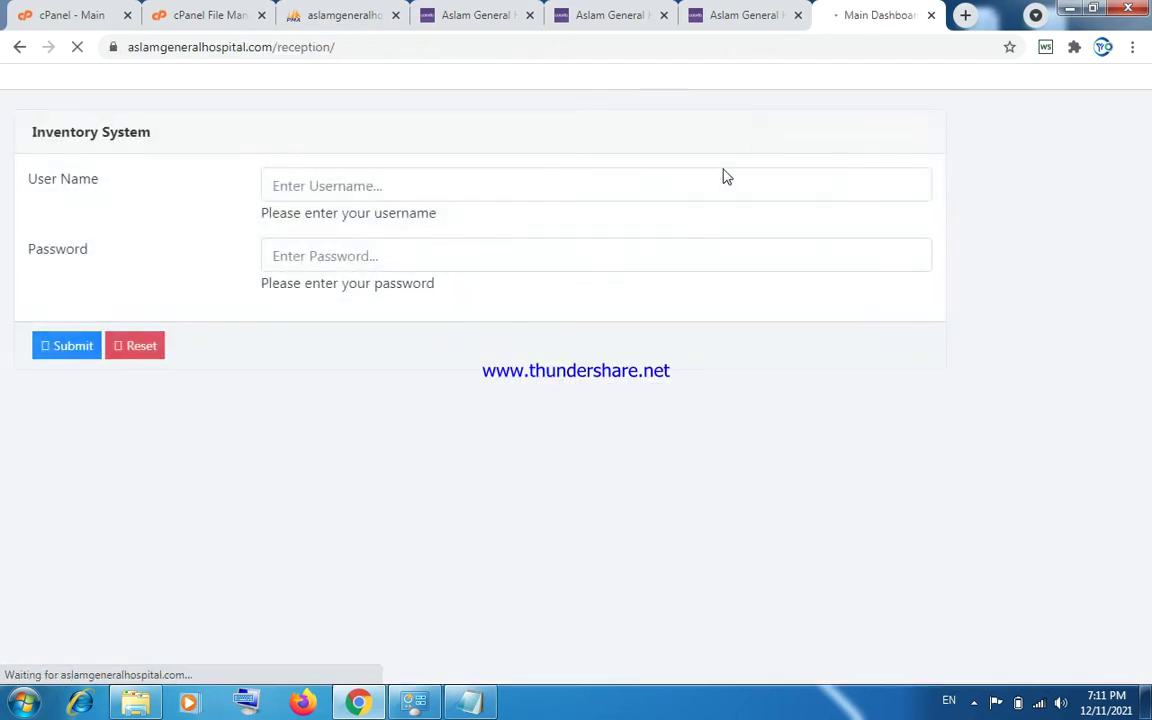
click(613, 20)
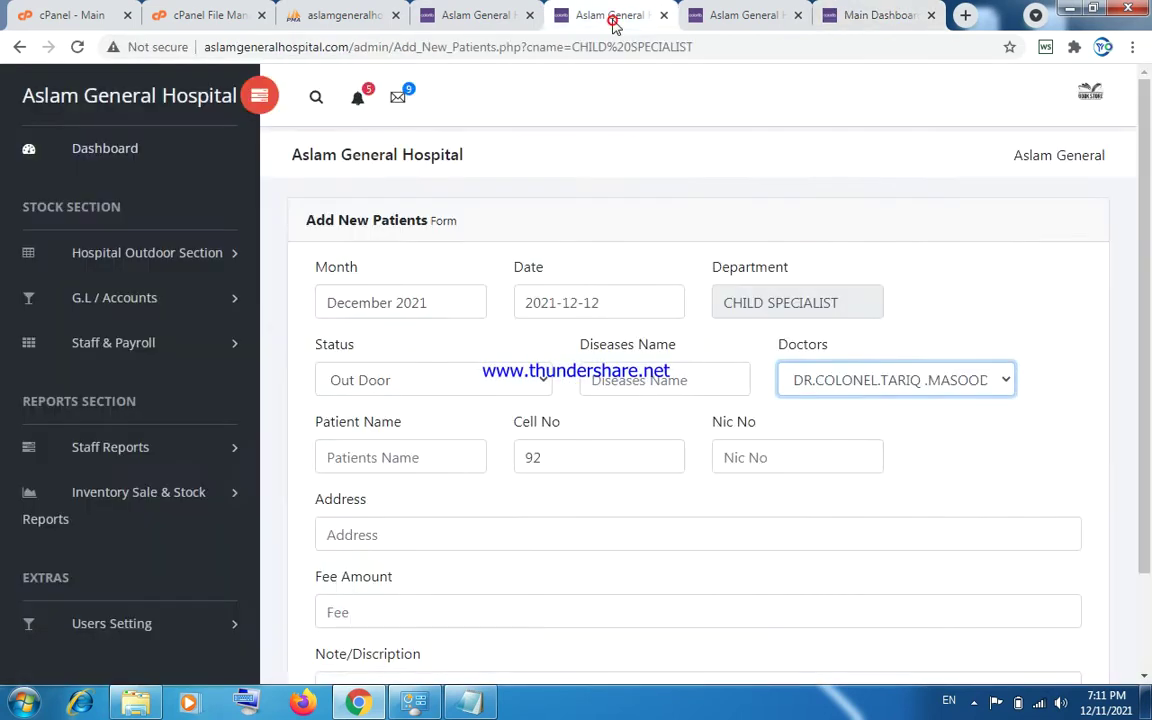
click(698, 29)
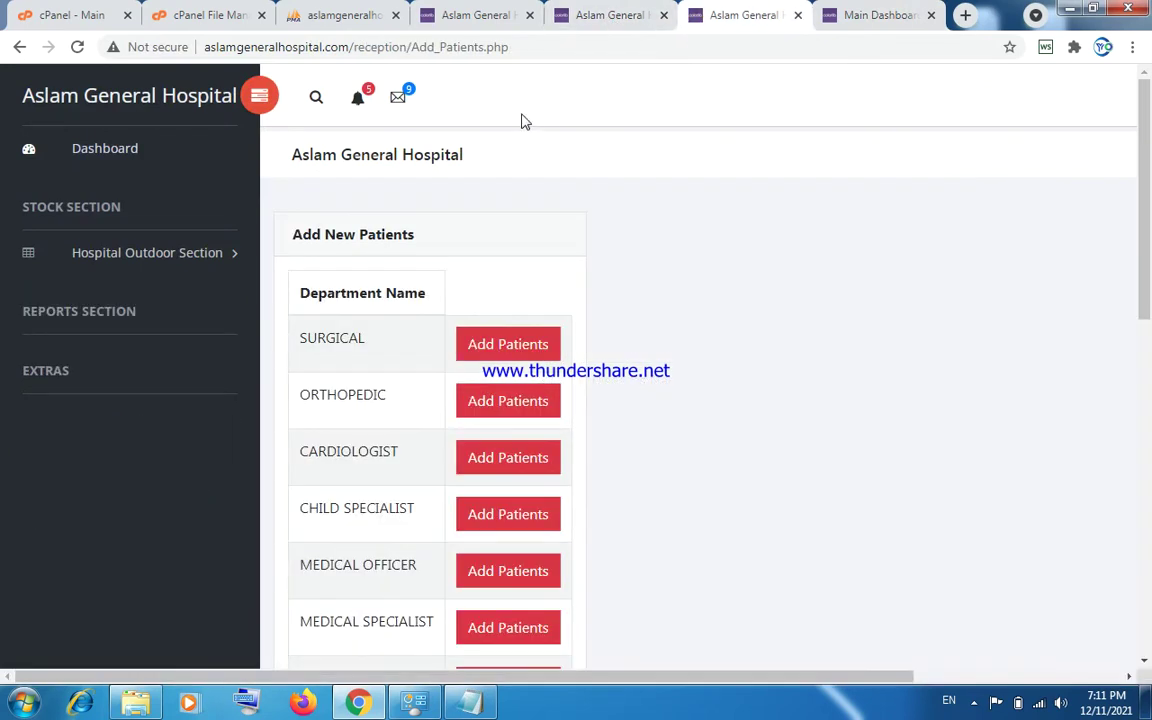
click(112, 145)
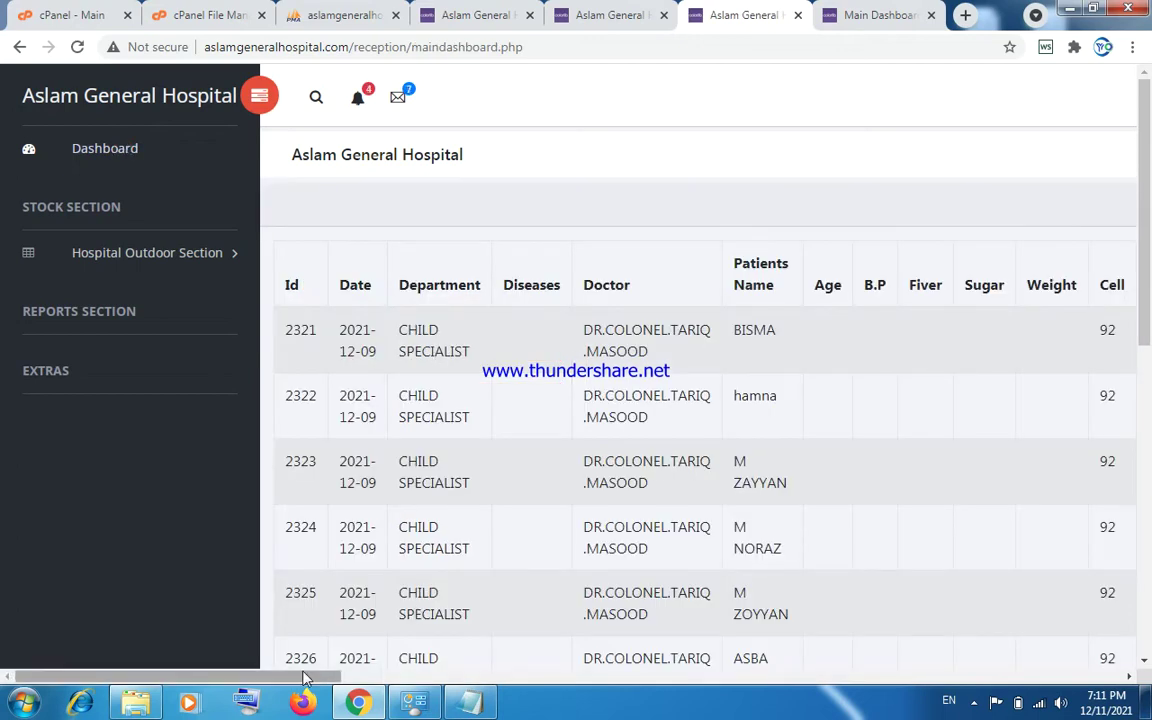
drag(305, 680, 278, 697)
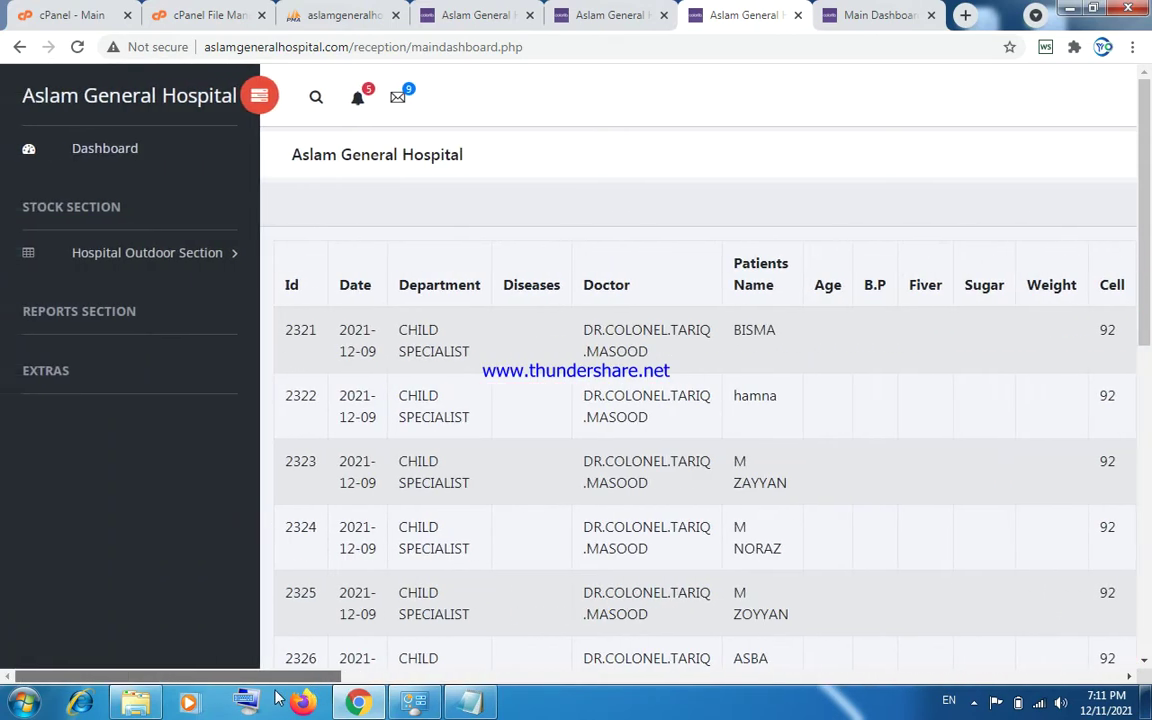
Open Add Medical Departments under Hospital Outdoor Section and focus the Department Name field.
click(157, 264)
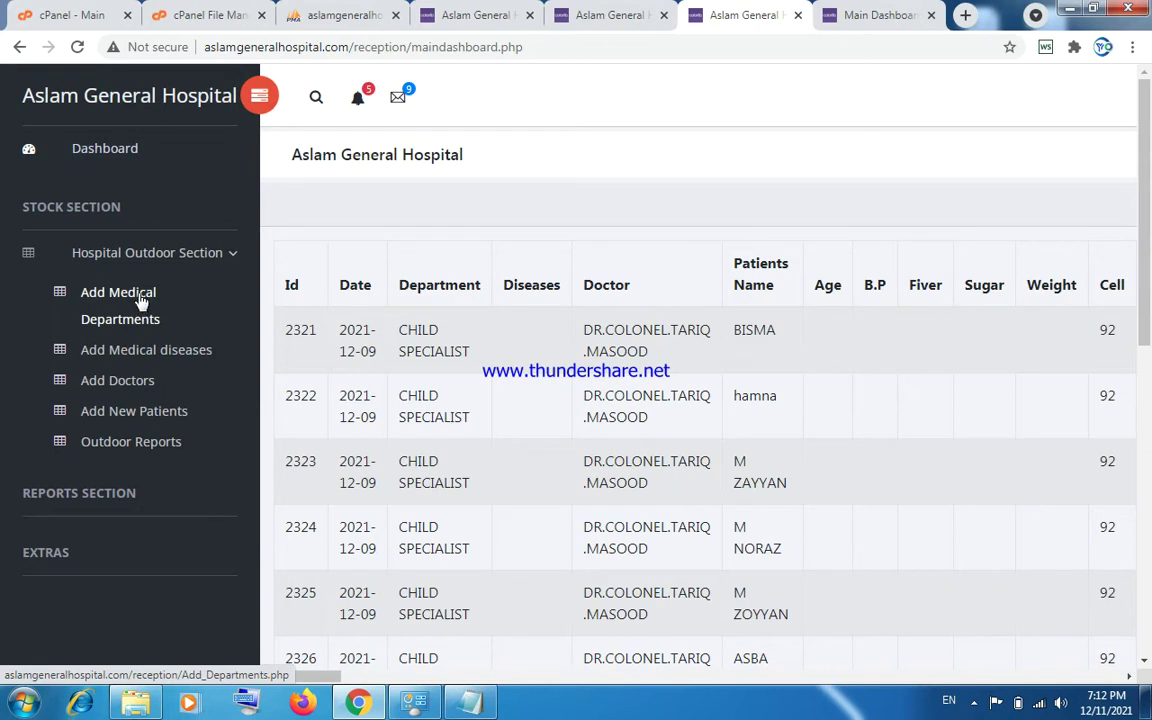
click(141, 302)
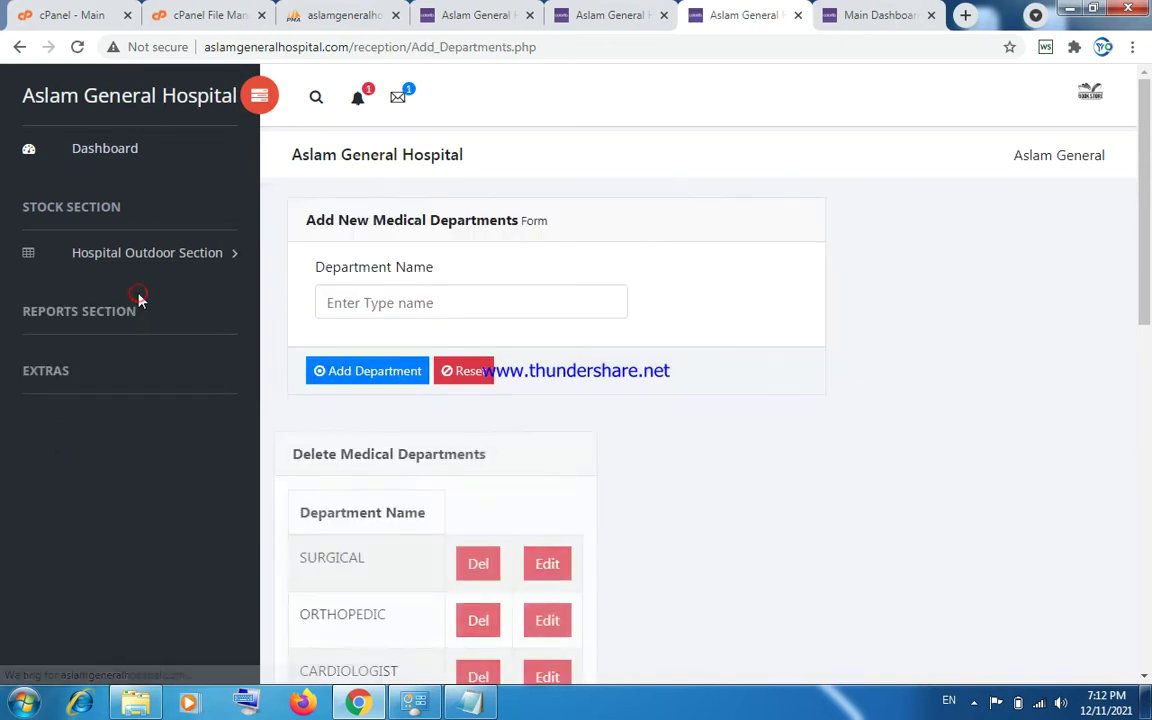
click(405, 302)
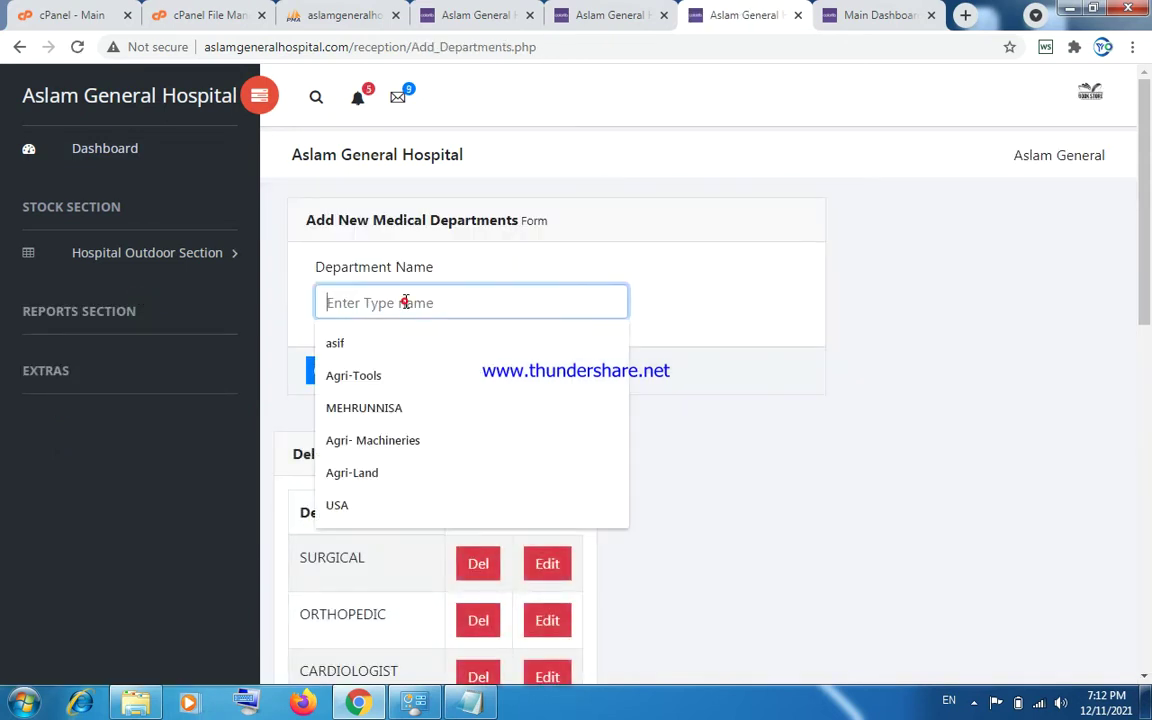
click(753, 275)
mouse_move(1144, 226)
mouse_down()
mouse_move(1147, 598)
mouse_move(1141, 222)
mouse_up()
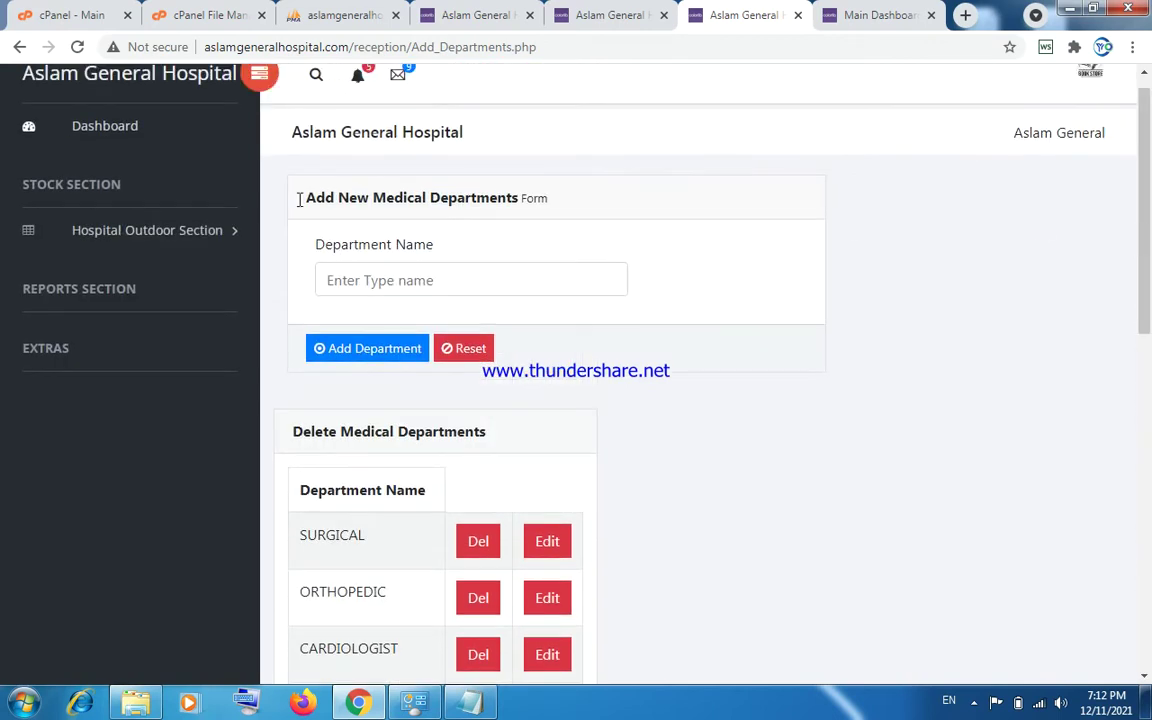
Look over the SURGICAL add-doctor form, then open the Add New Patients department list.
click(131, 234)
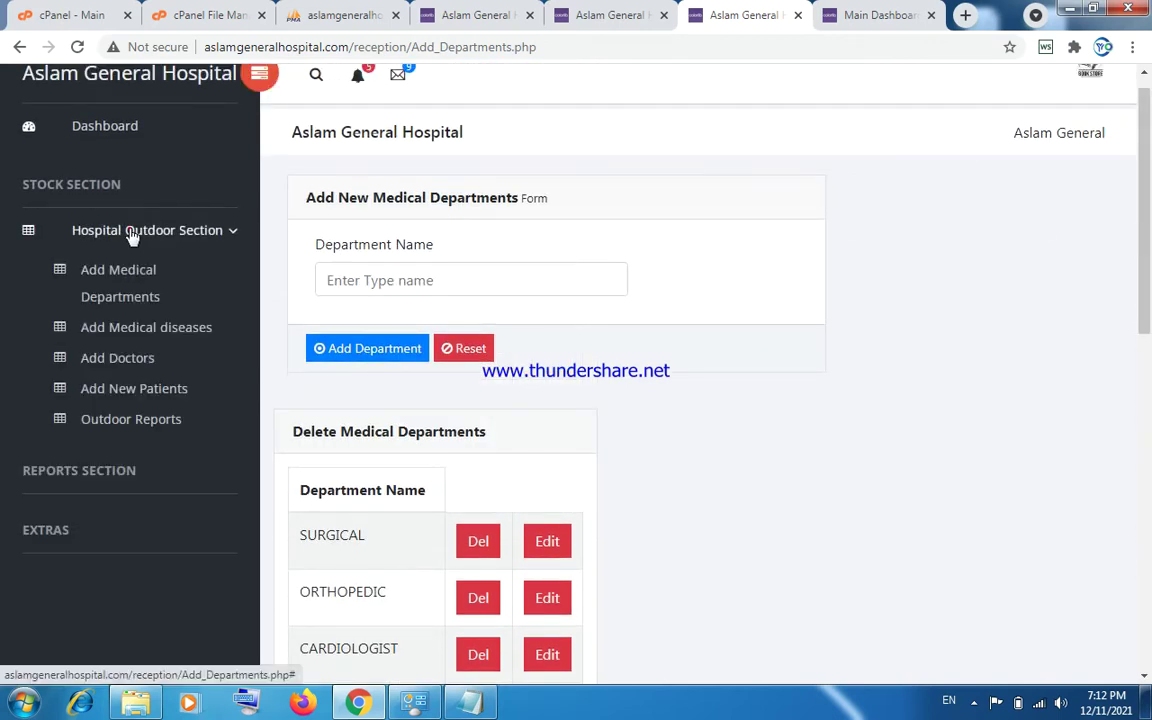
click(125, 362)
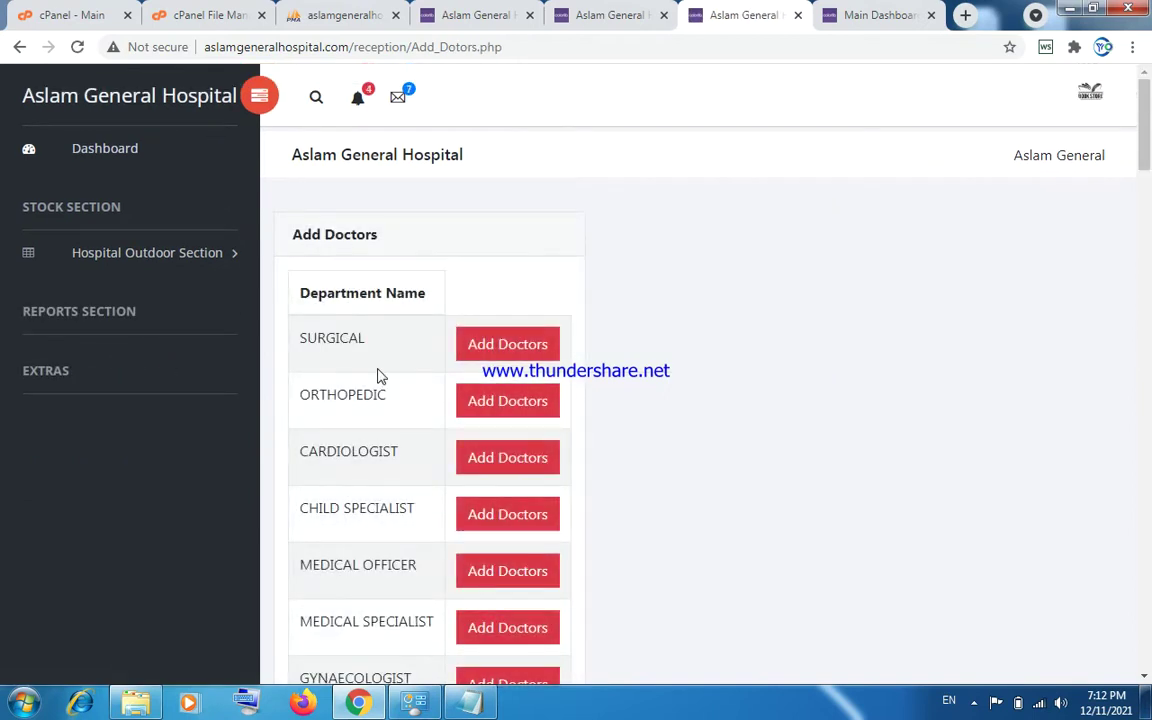
click(487, 350)
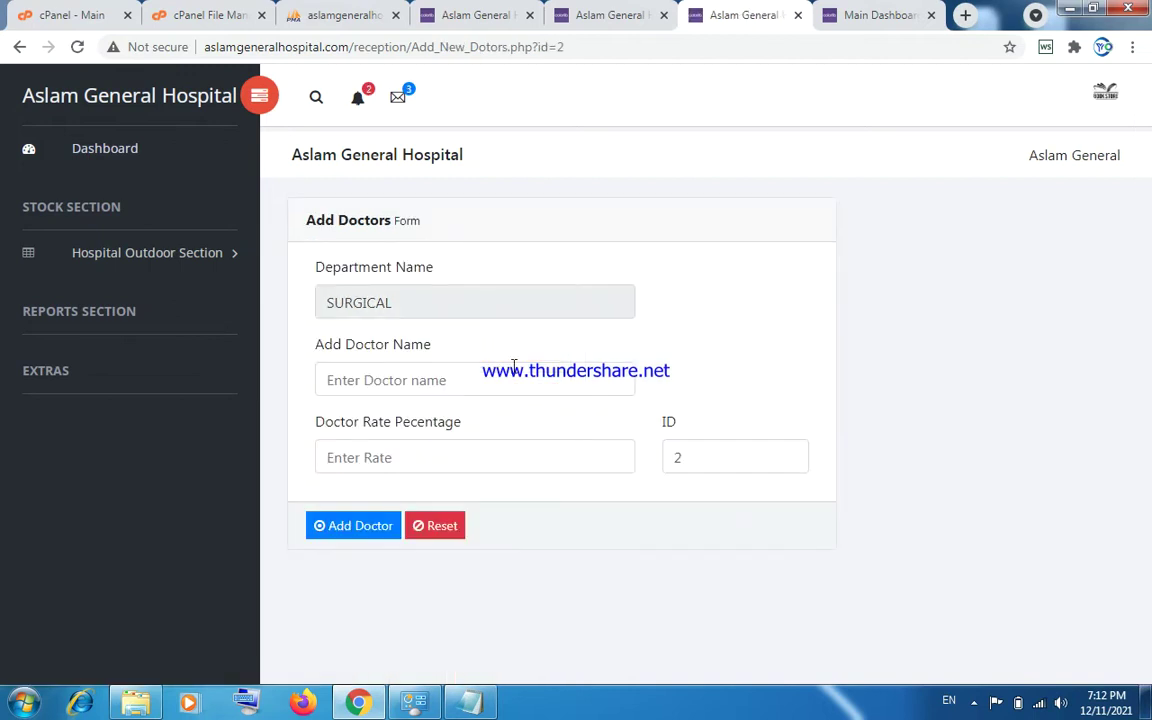
click(454, 381)
click(454, 381)
click(634, 350)
click(471, 451)
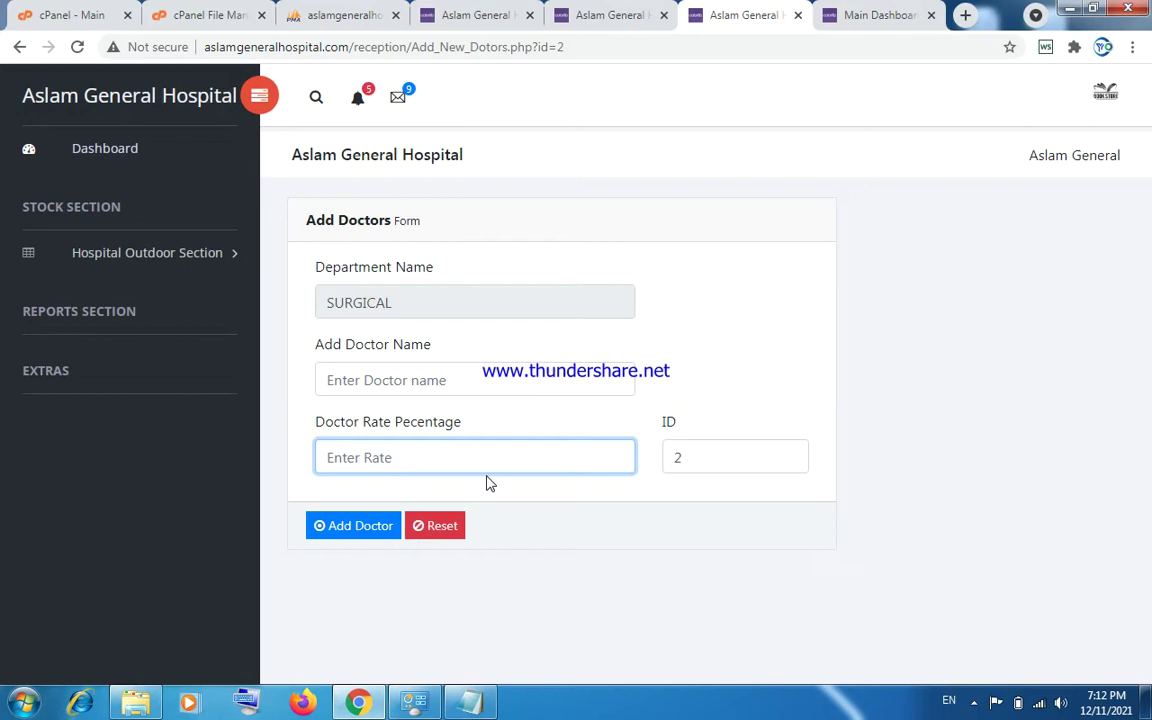
click(178, 253)
click(141, 417)
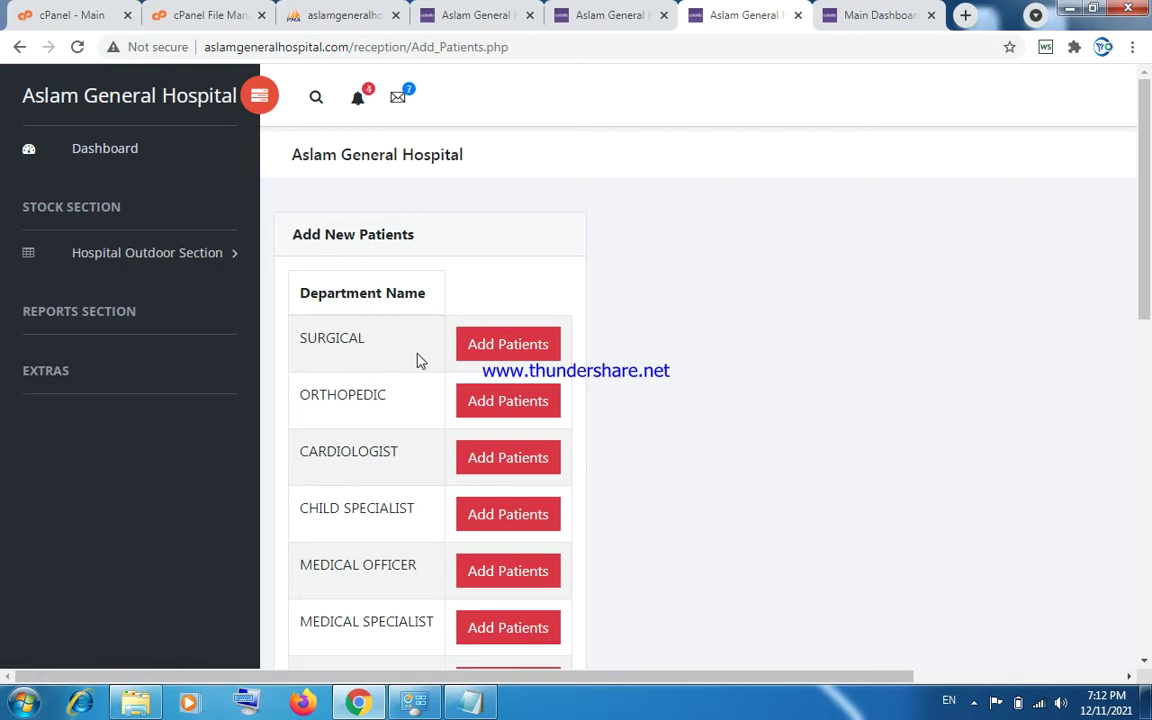
Start a CHILD SPECIALIST patient with age 23, Out Door status, disease abc, keeping the doctor.
drag(1146, 253, 1139, 285)
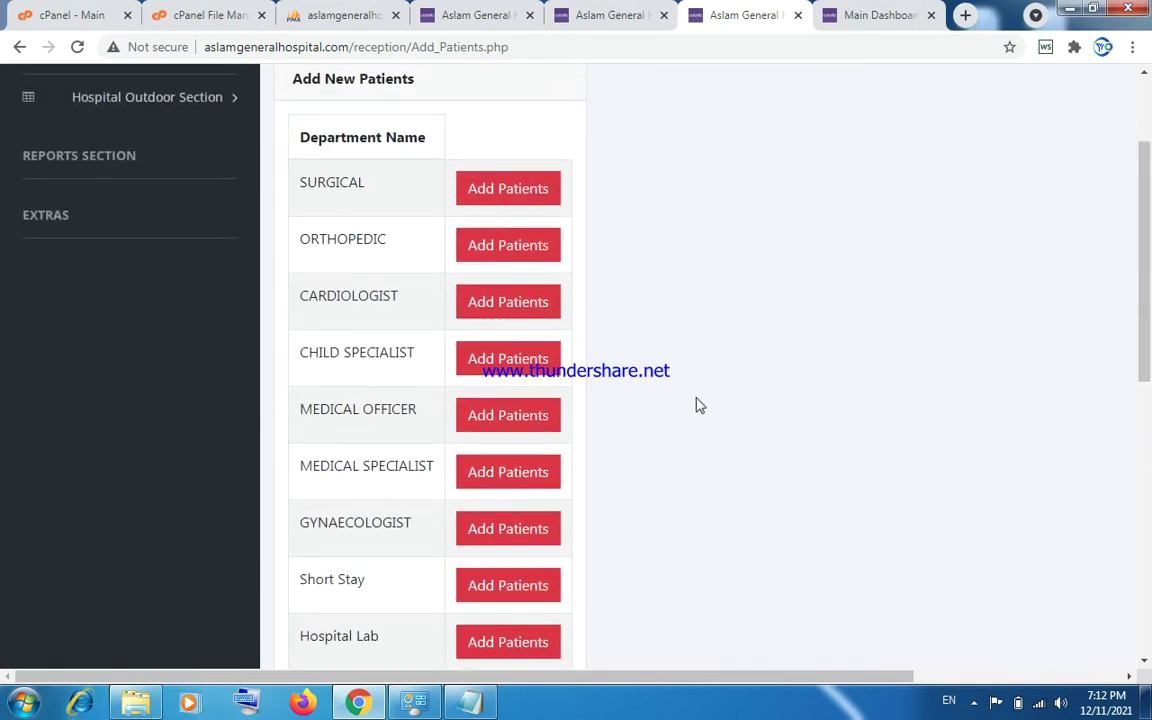
click(535, 362)
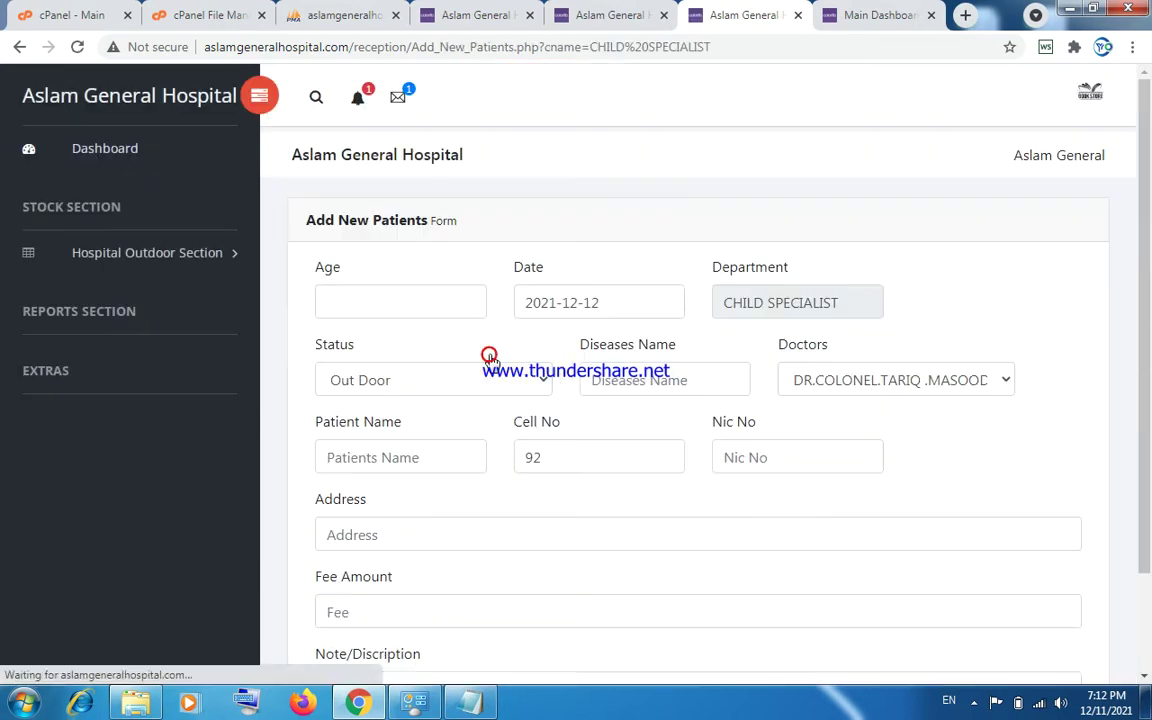
click(426, 298)
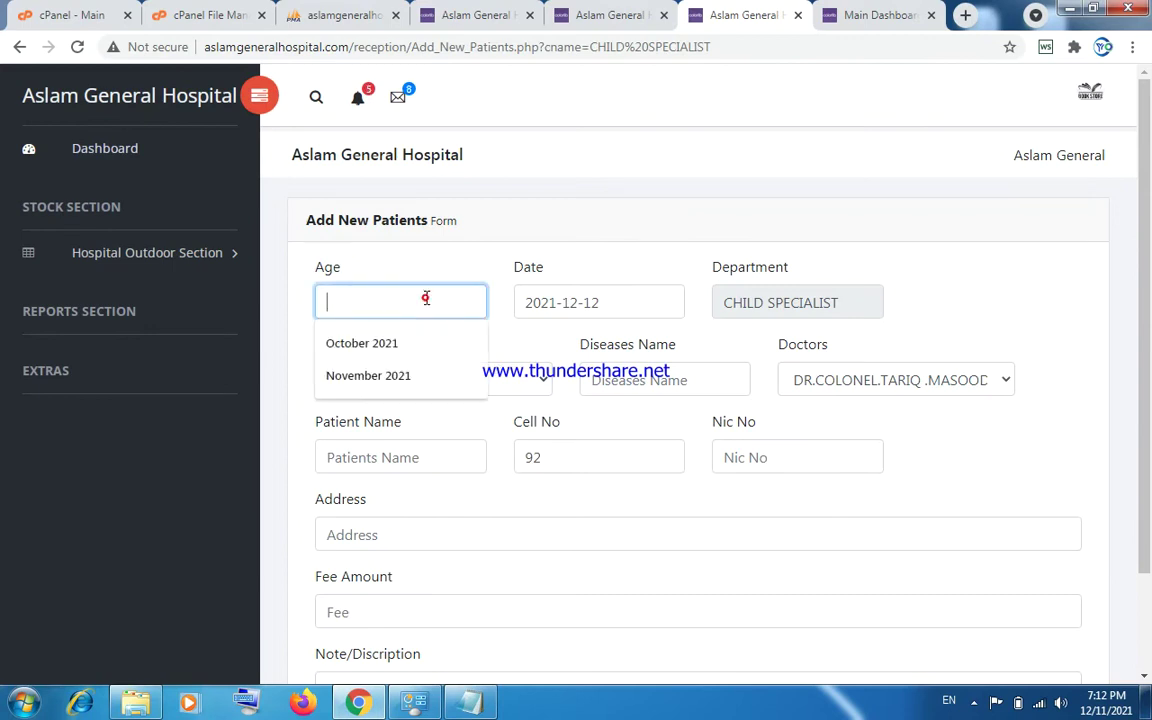
text(23)
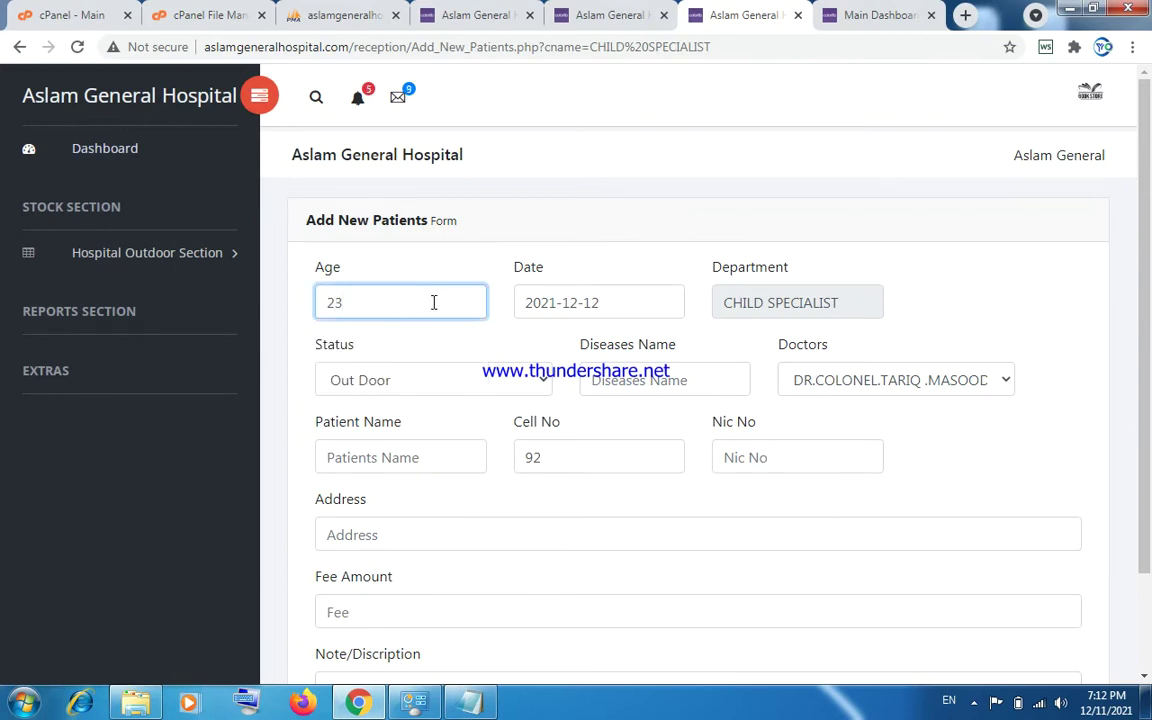
click(486, 380)
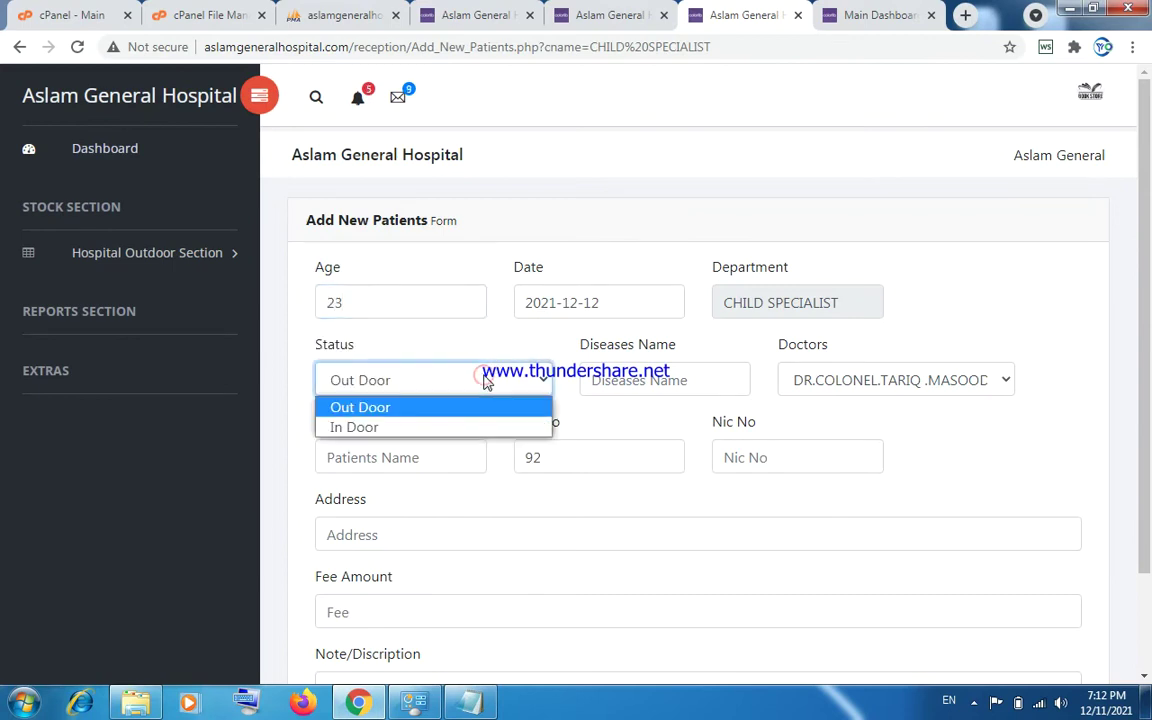
click(486, 380)
click(607, 381)
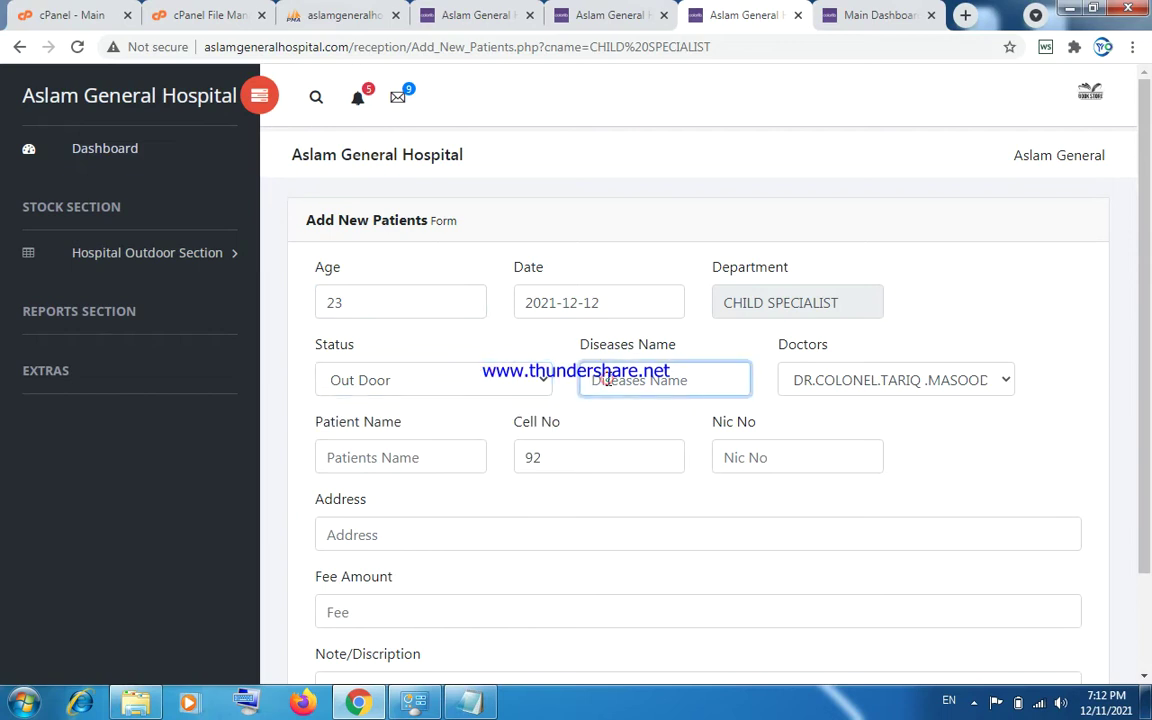
text(abc)
click(800, 388)
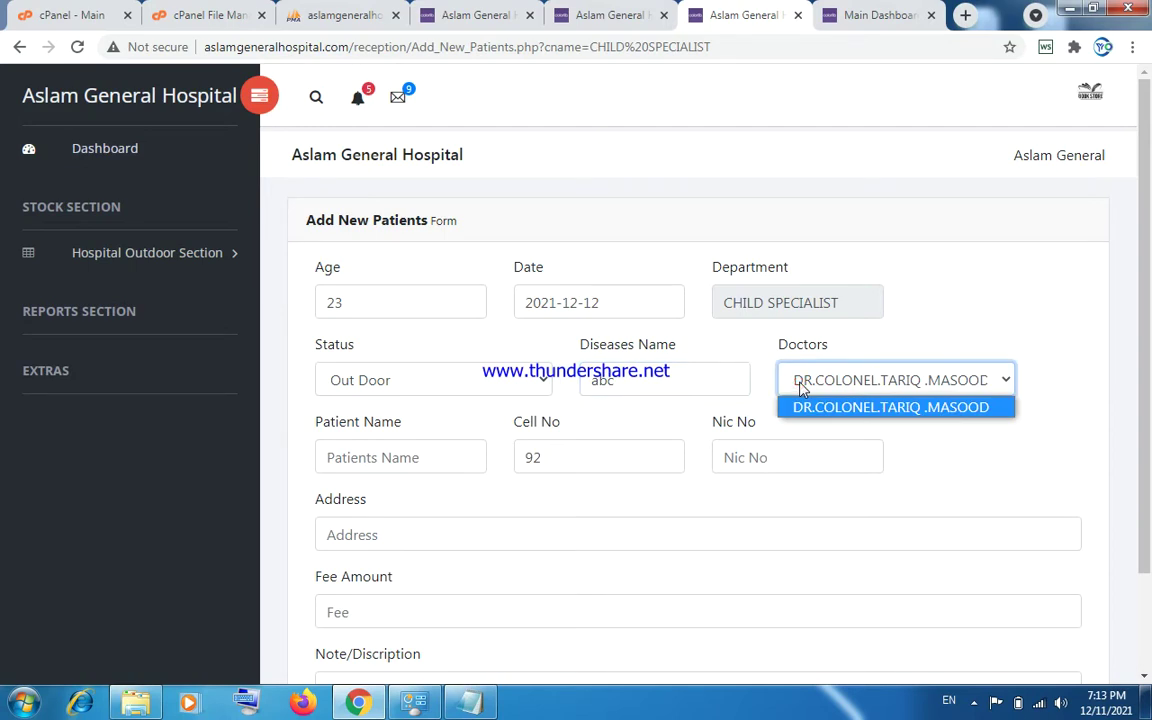
click(803, 388)
Fill in the patient's name, cell, NIC, address, fee 10 and a note, then submit.
click(442, 460)
text(asif)
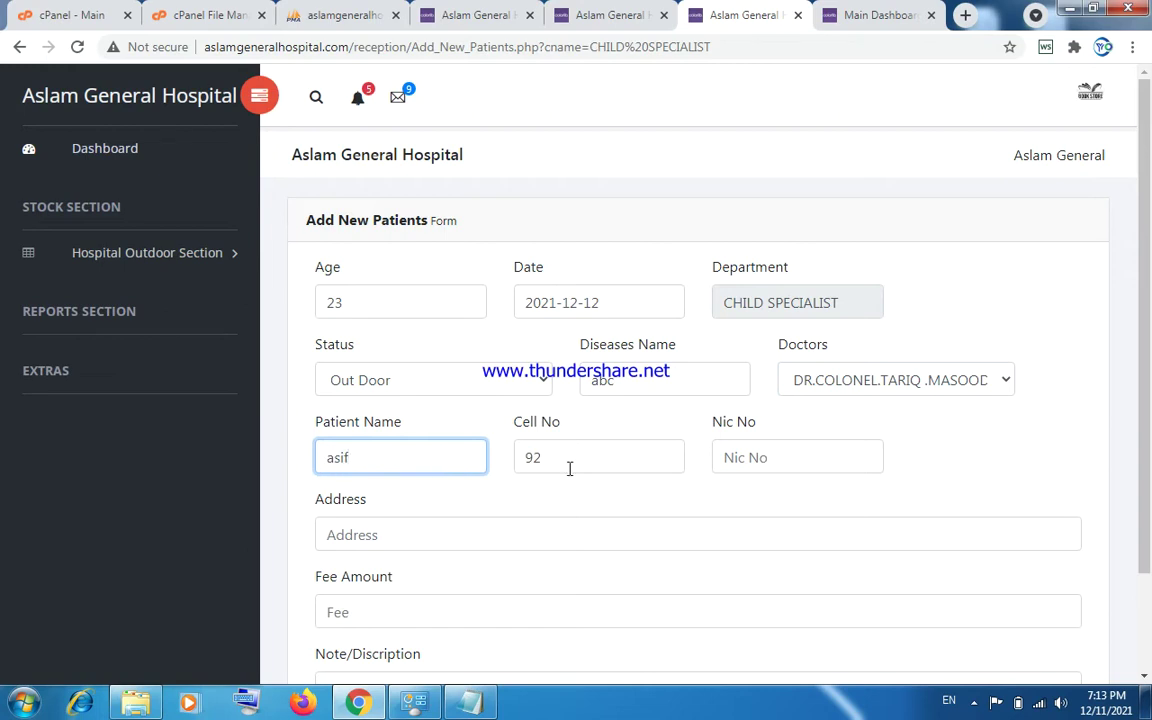
click(569, 467)
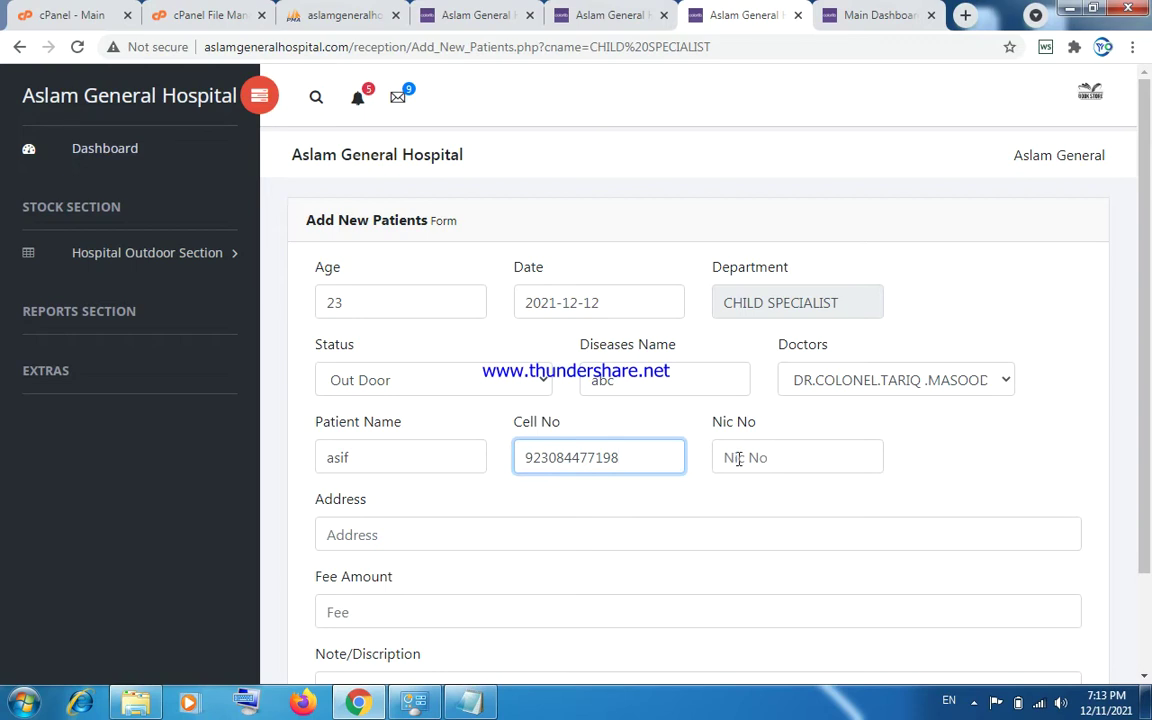
click(738, 459)
text(46464664)
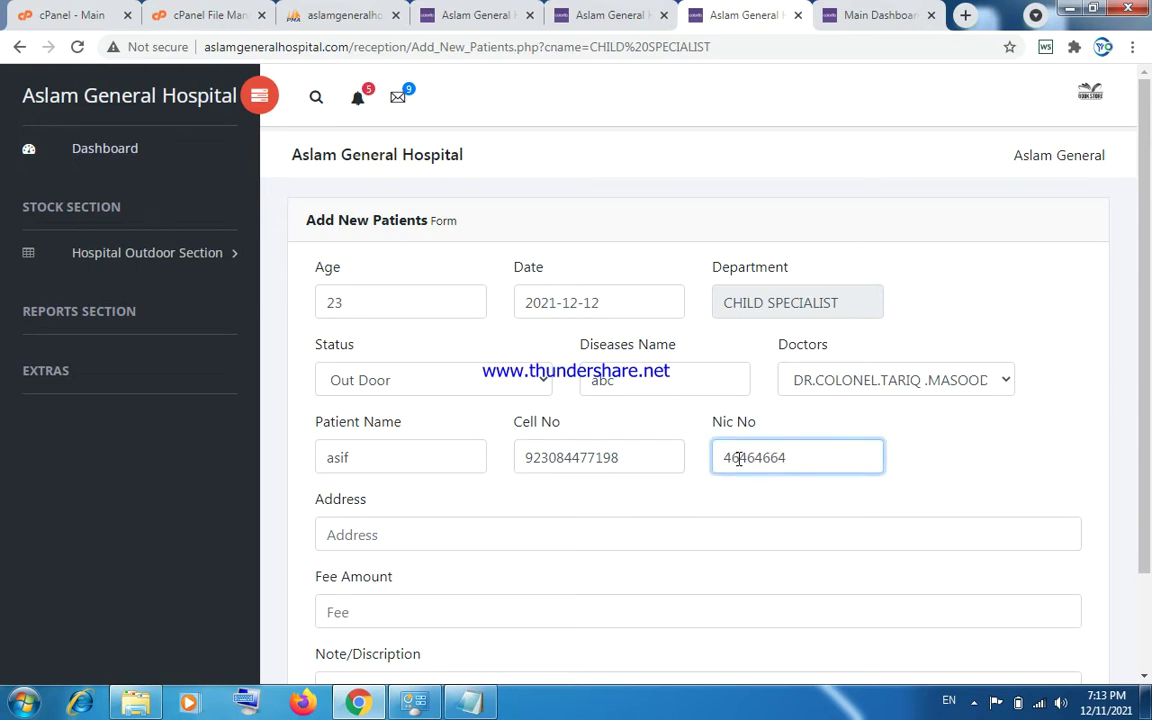
click(685, 527)
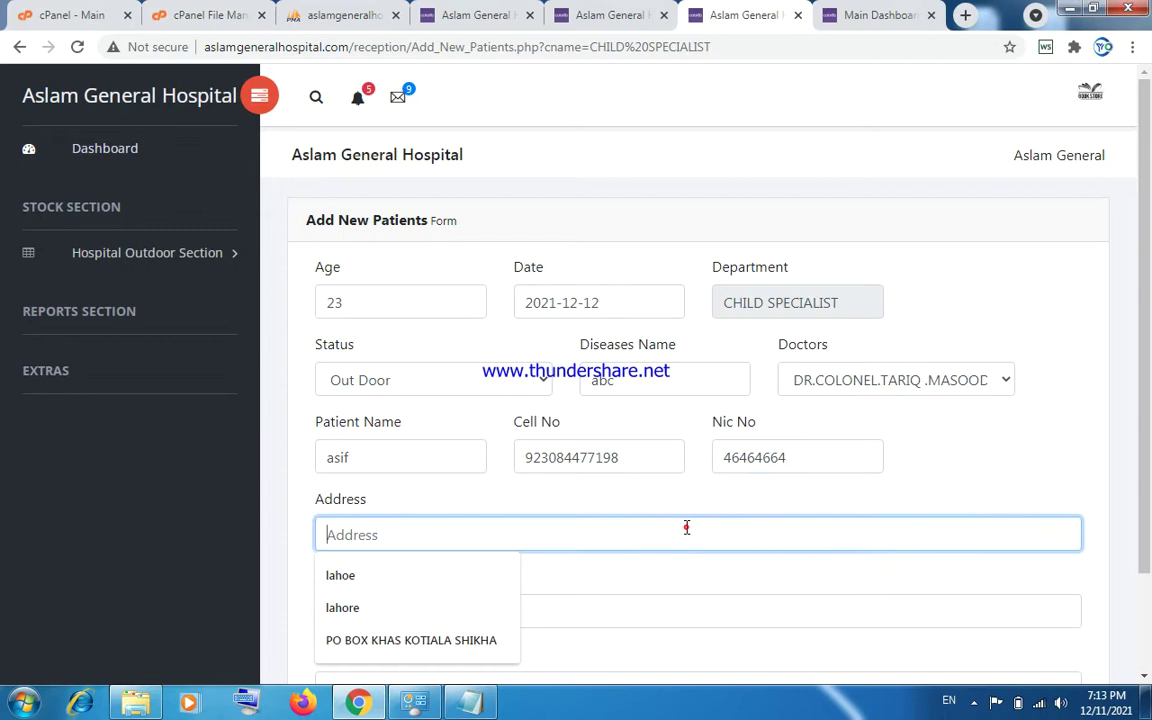
click(495, 632)
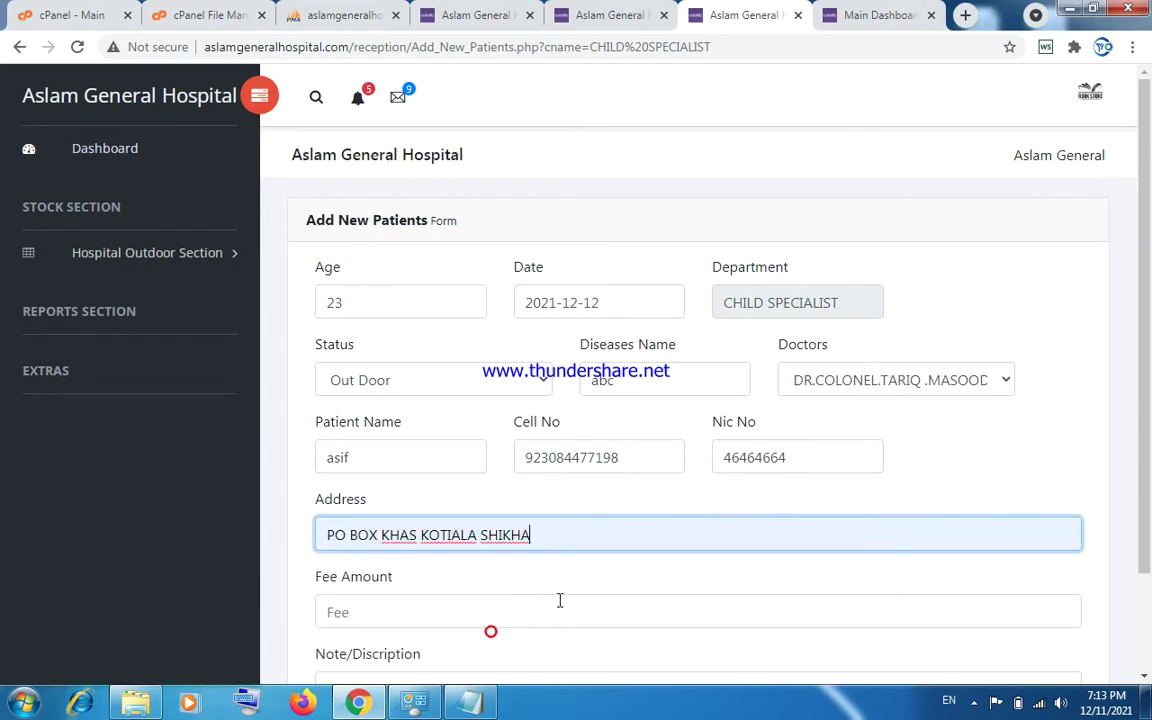
click(549, 604)
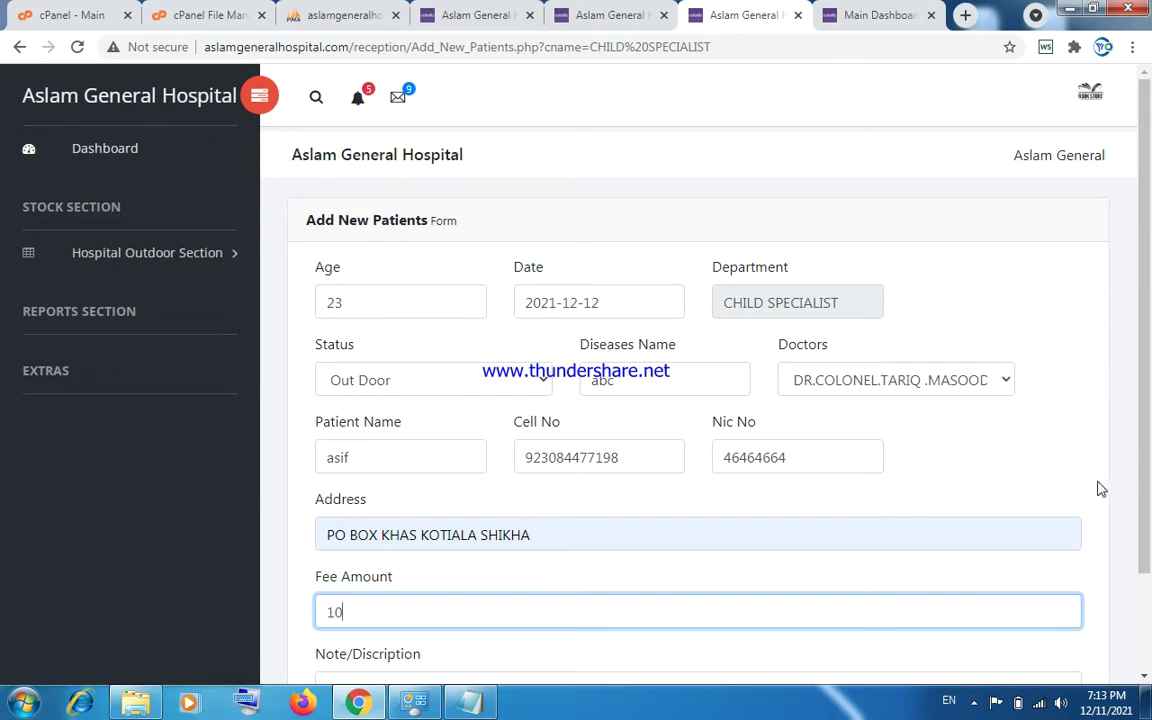
drag(1147, 469, 1147, 549)
click(740, 583)
text(sdjfsdfjsdjfjsd)
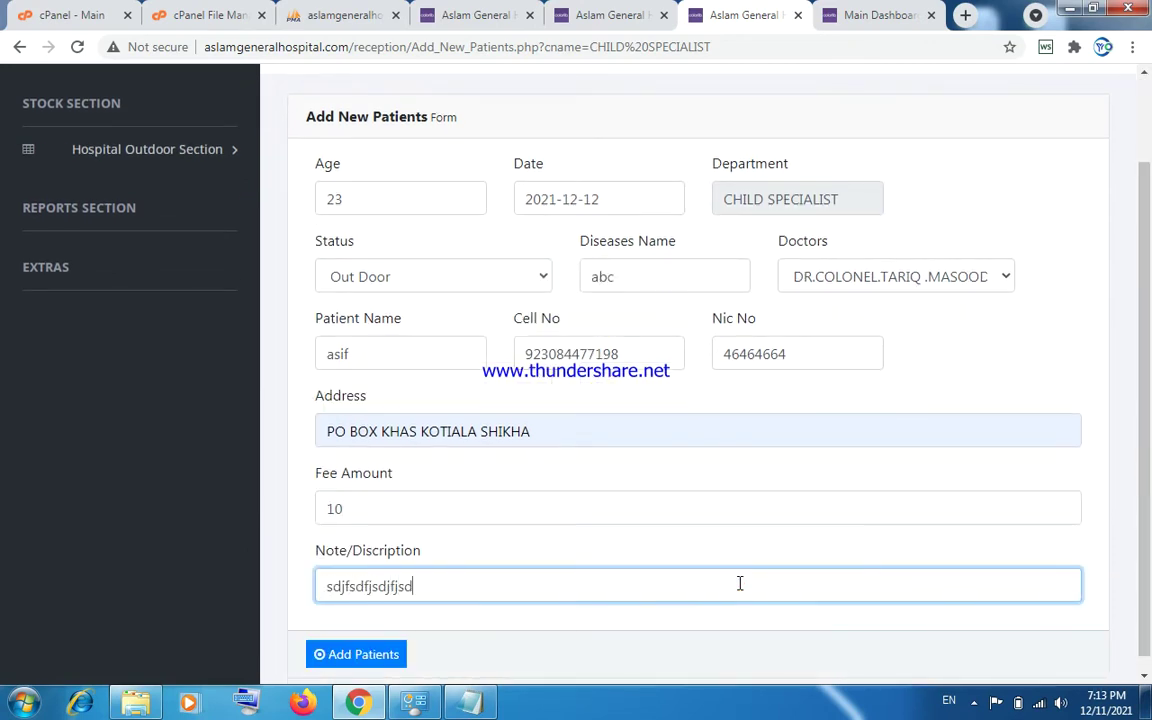
click(393, 660)
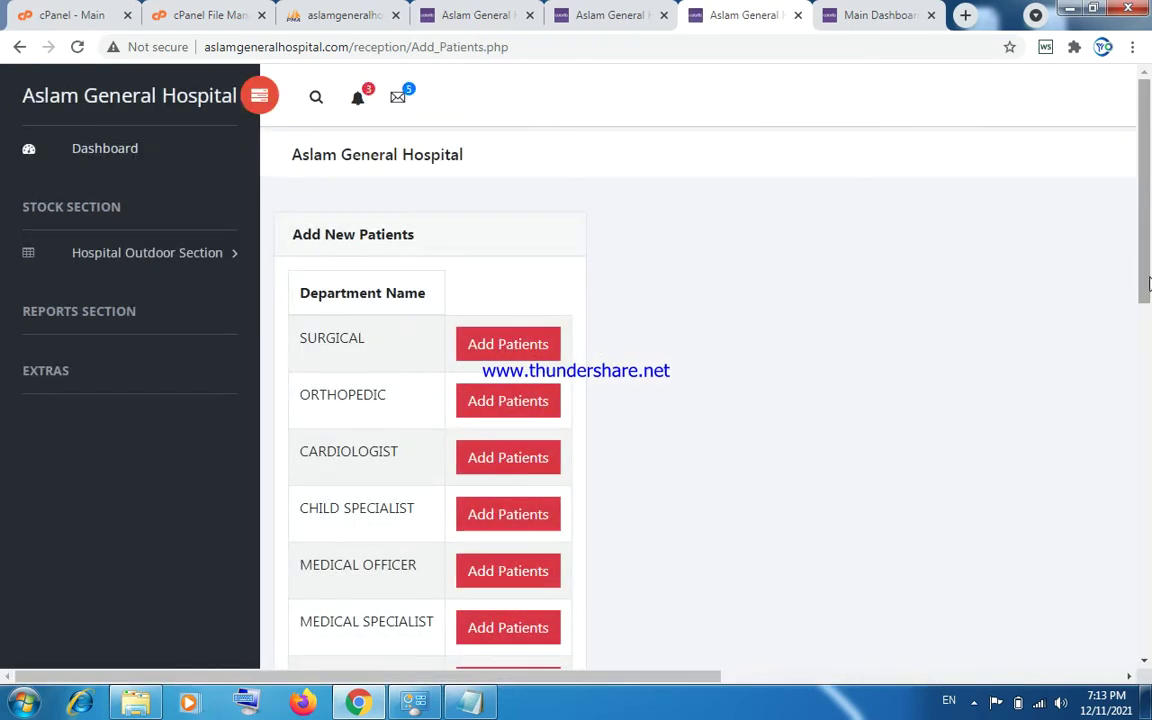
drag(1147, 263, 1147, 620)
drag(676, 676, 1076, 676)
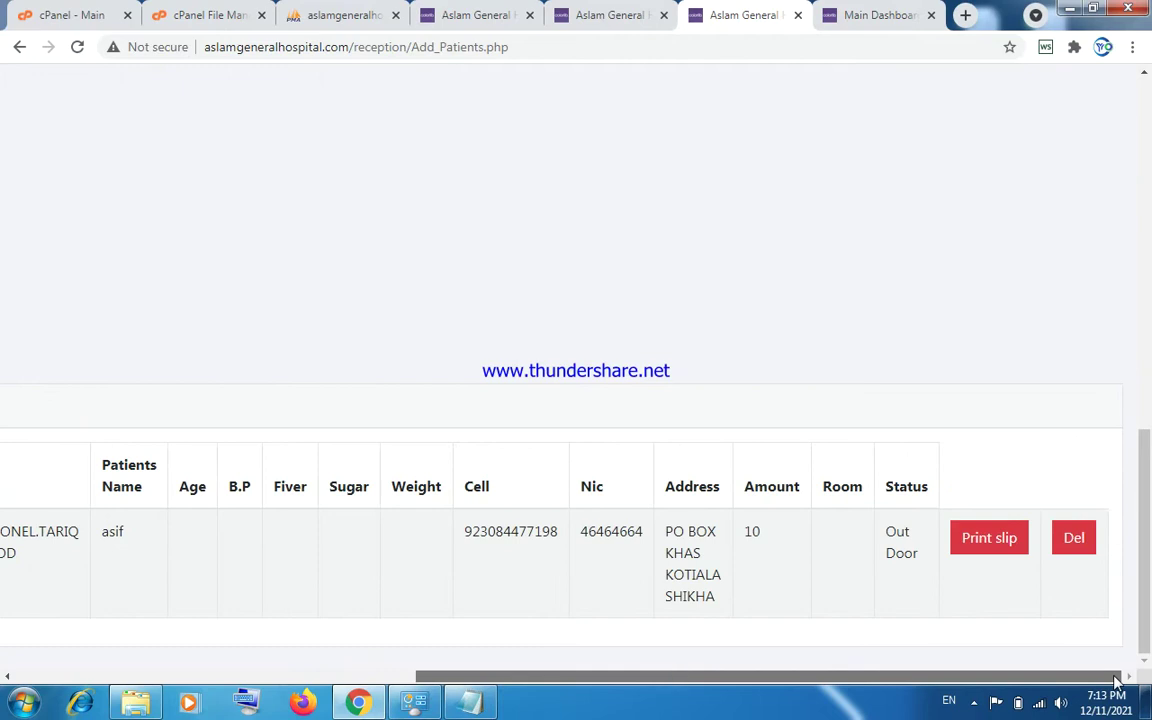
click(987, 548)
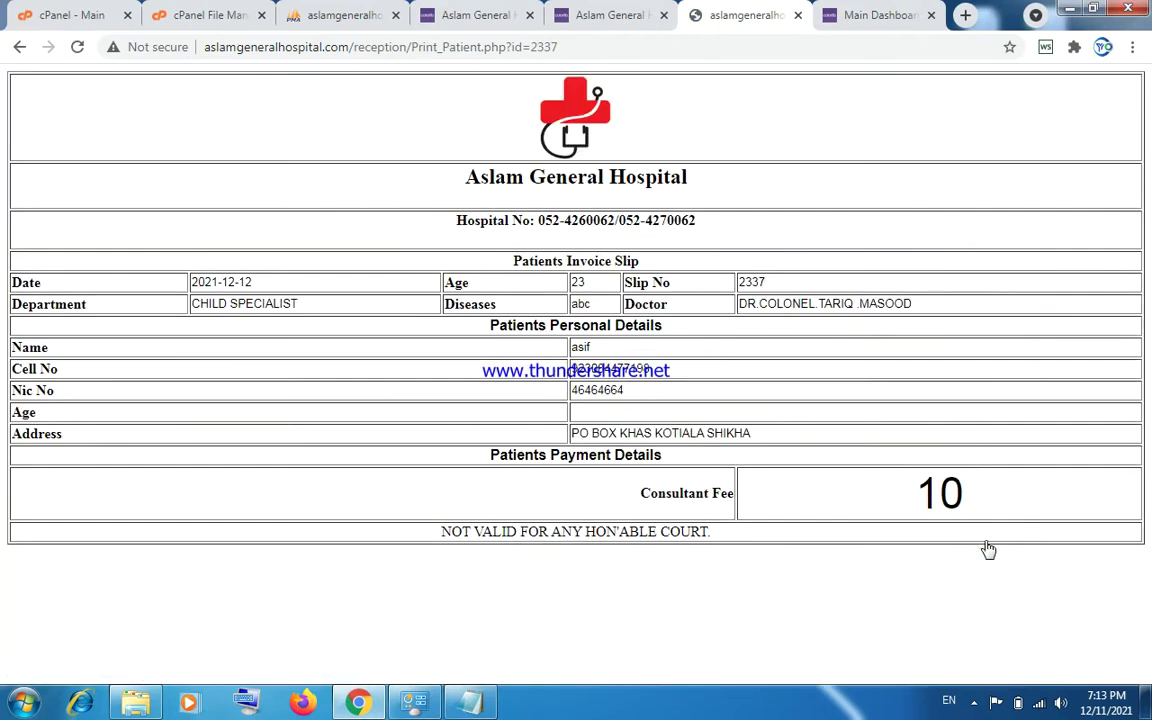
key(ctrl+p)
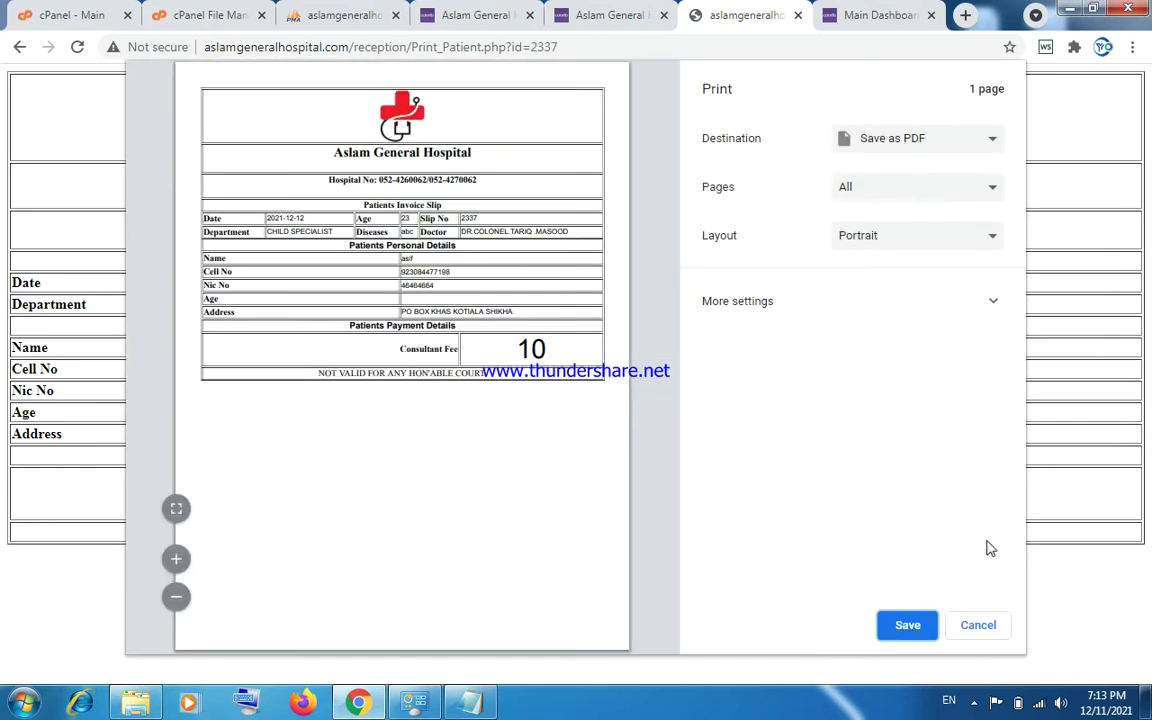
click(966, 631)
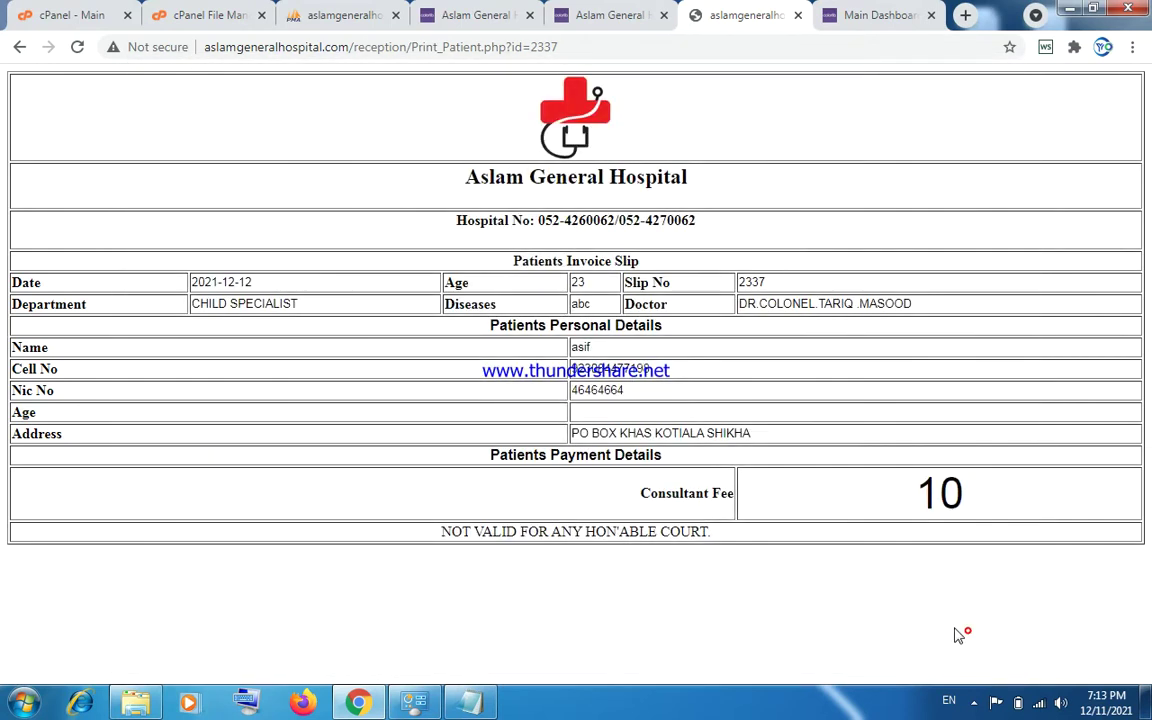
Go back from the invoice slip to the dashboard and scroll through the patient records table.
click(18, 49)
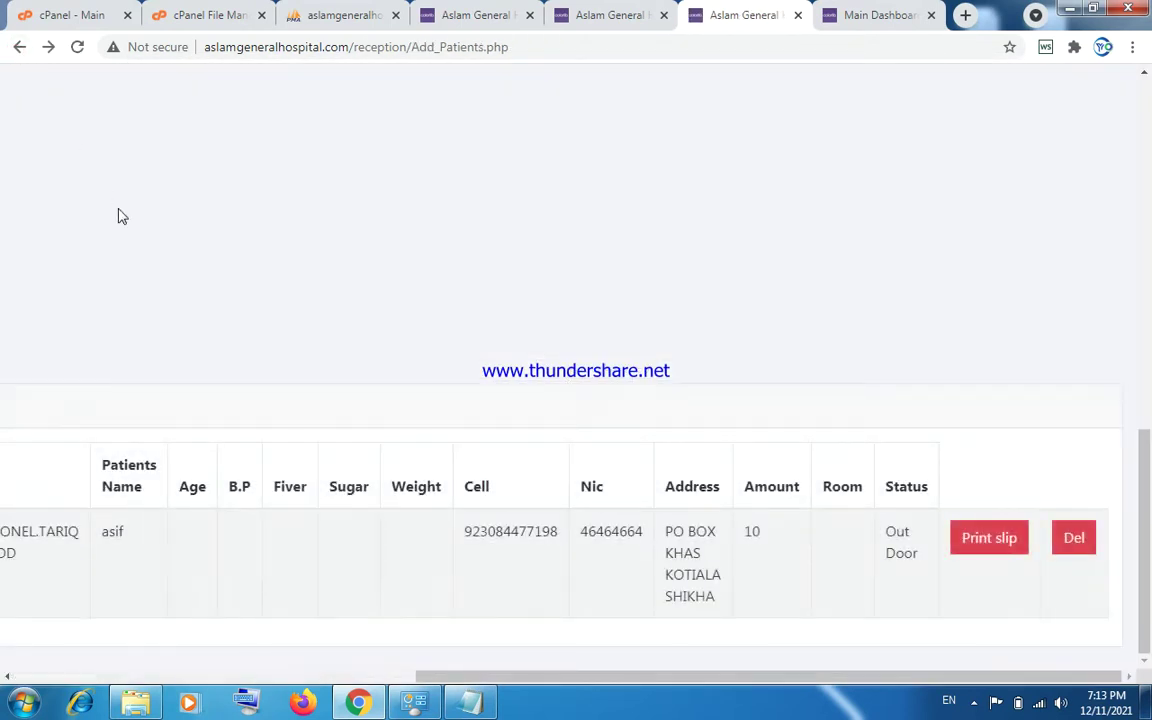
drag(423, 677, 5, 677)
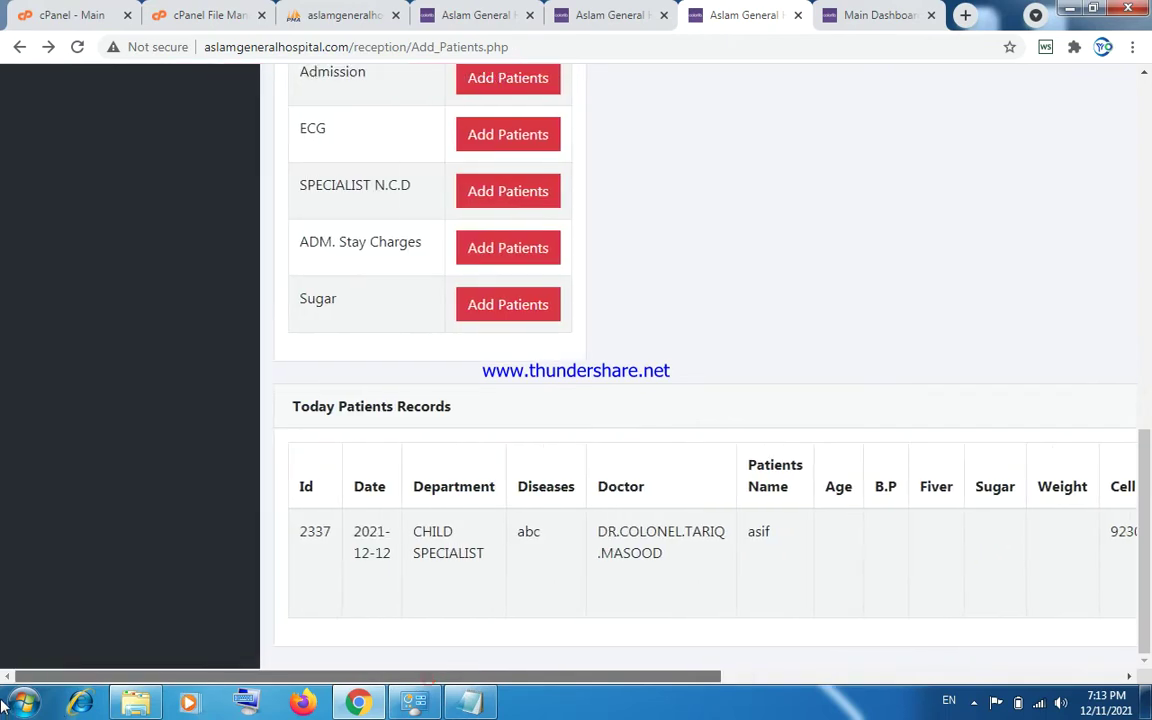
drag(1143, 490, 1143, 140)
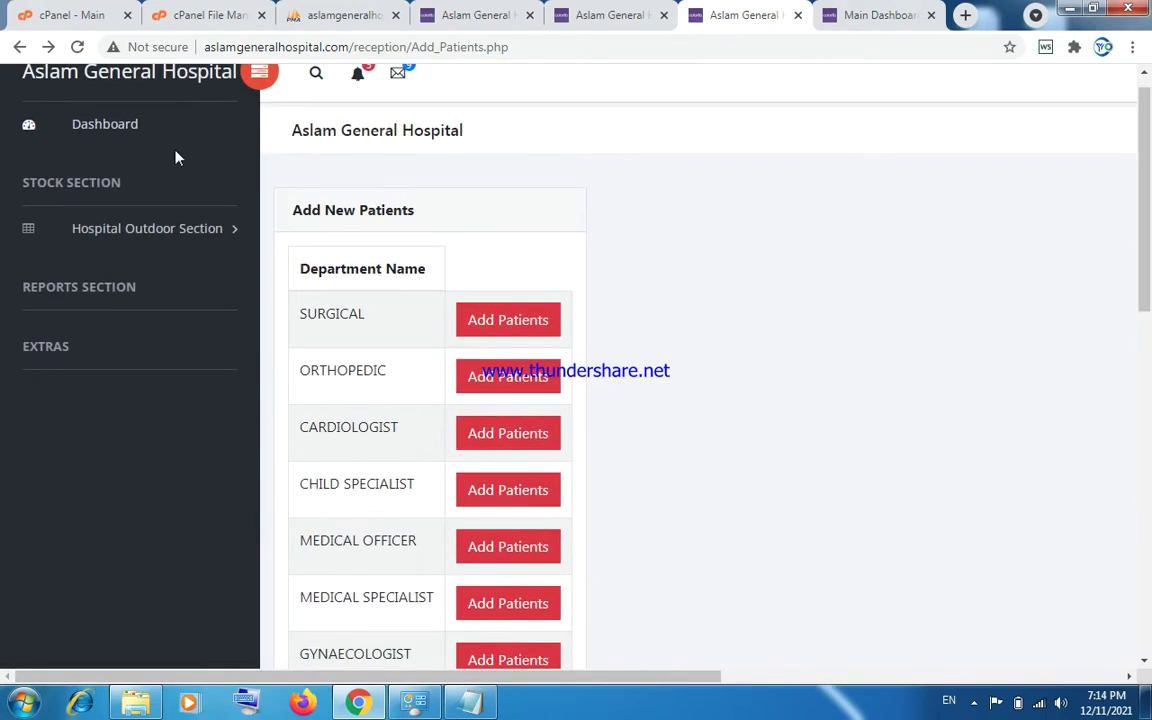
click(109, 140)
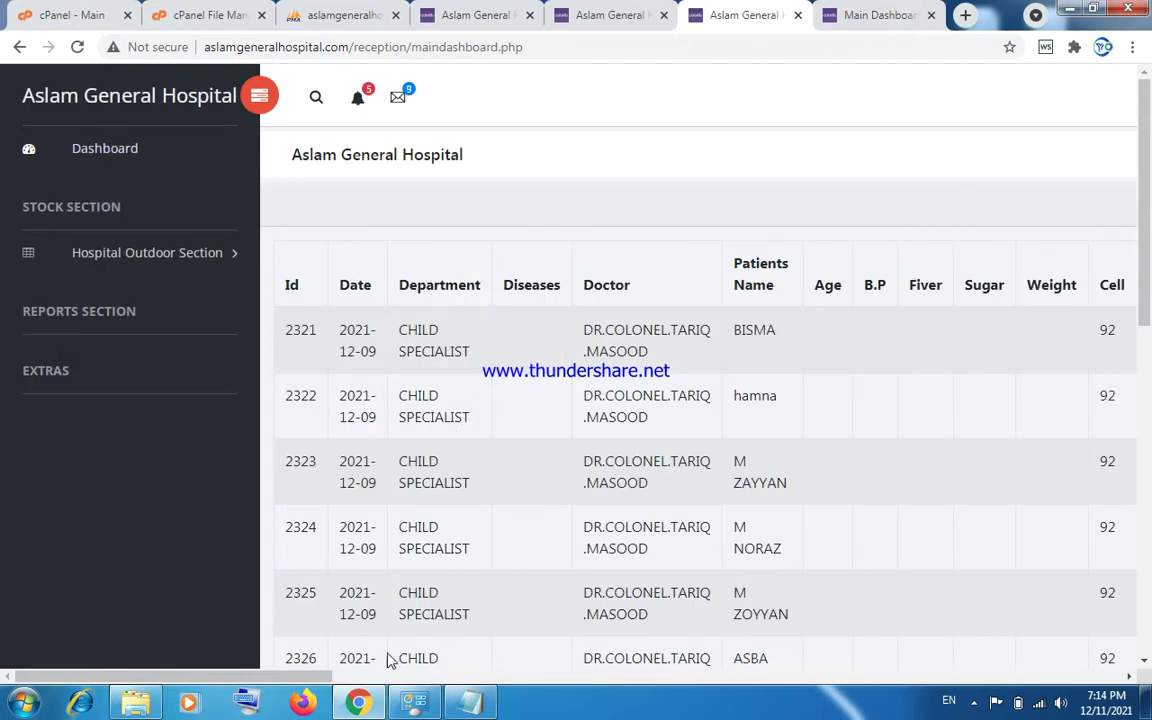
drag(310, 680, 541, 677)
scroll(1147, 213, down, 8)
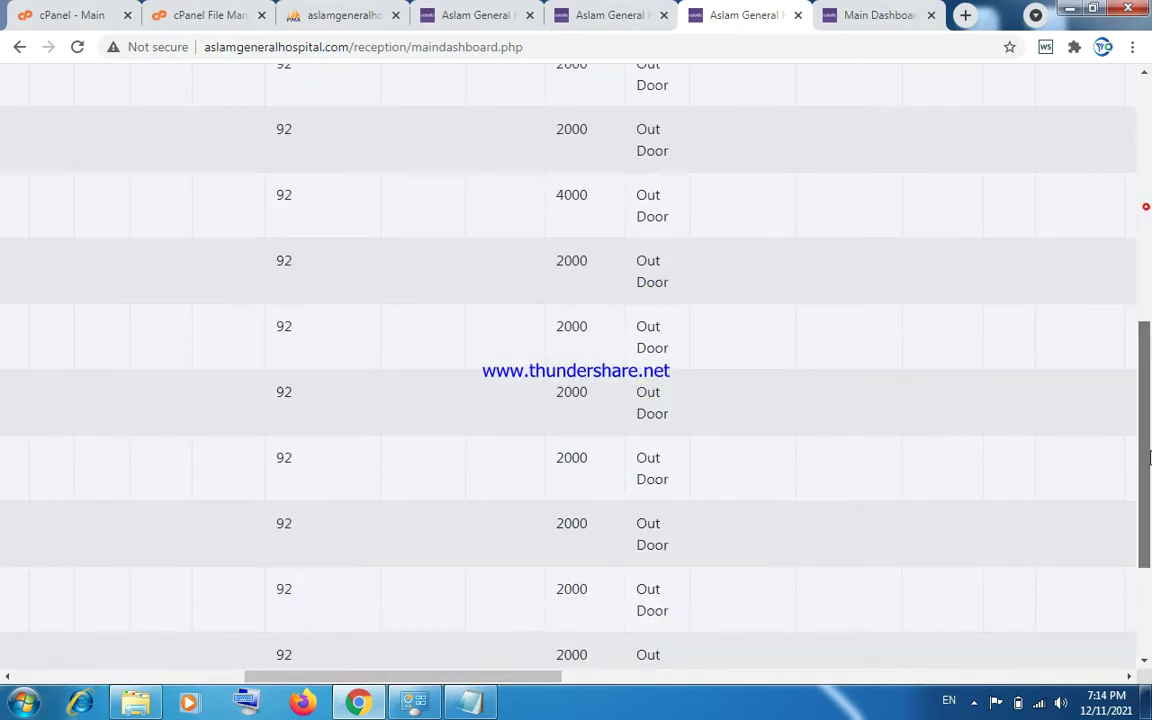
drag(532, 676, 856, 684)
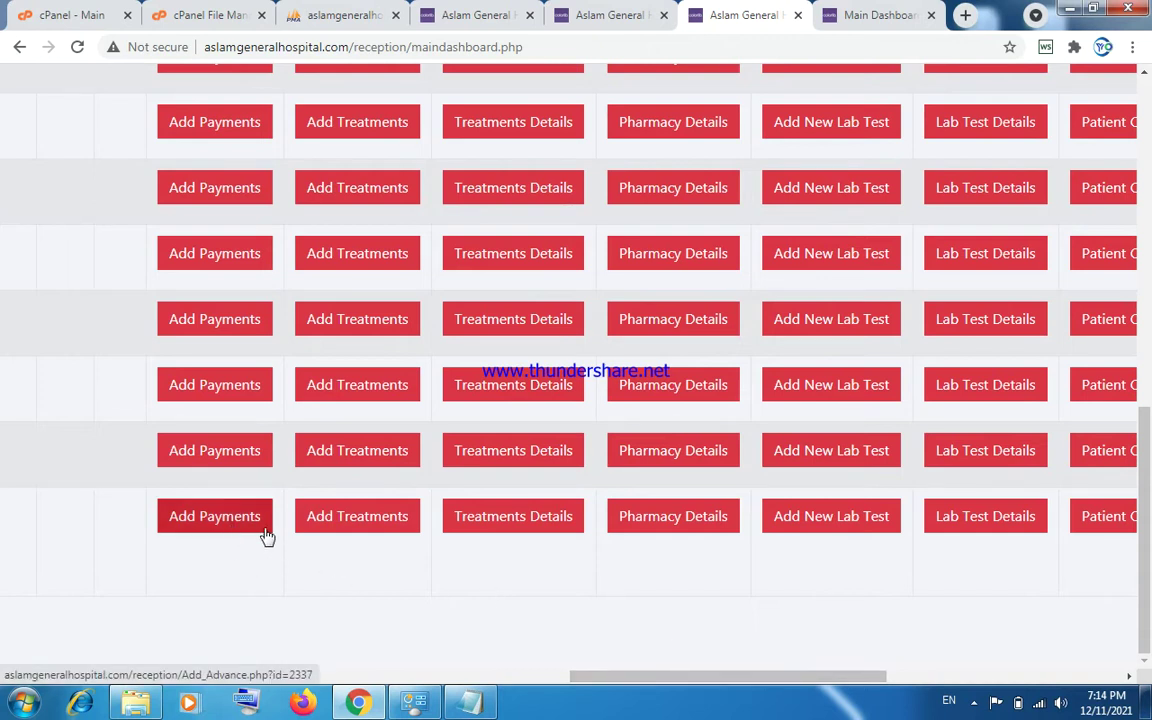
Preview patient 2337's Add Treatments form and treatments invoice, then open its Add New Lab Test form.
click(343, 518)
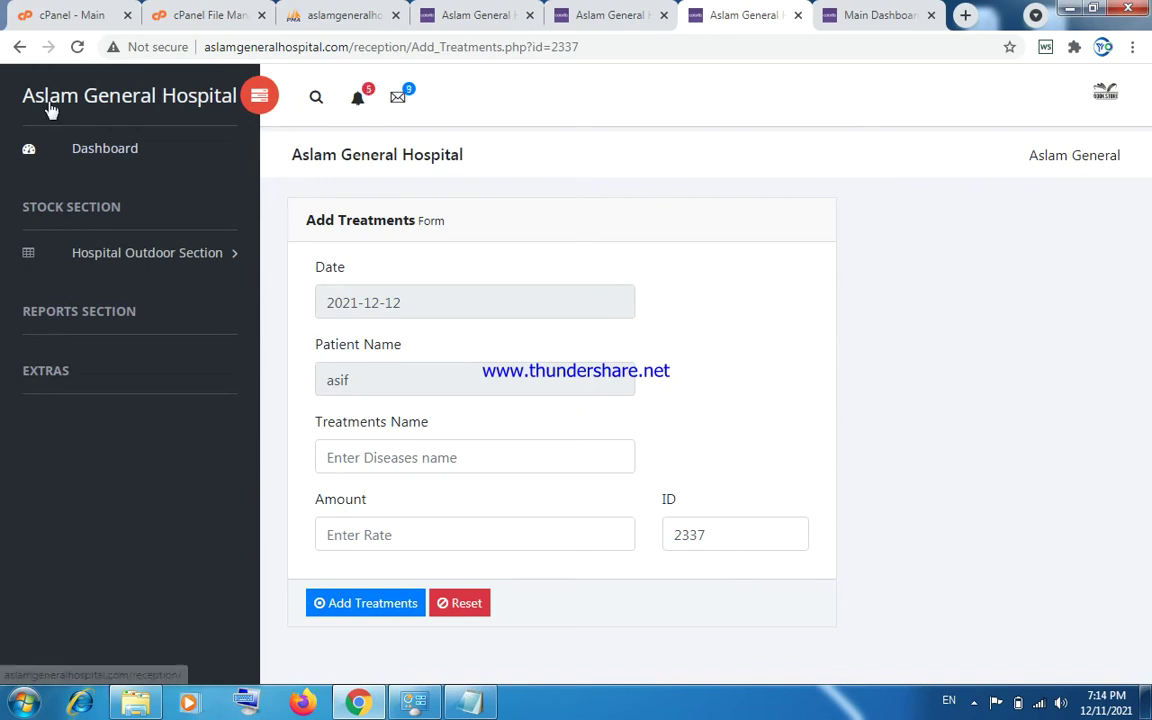
click(15, 53)
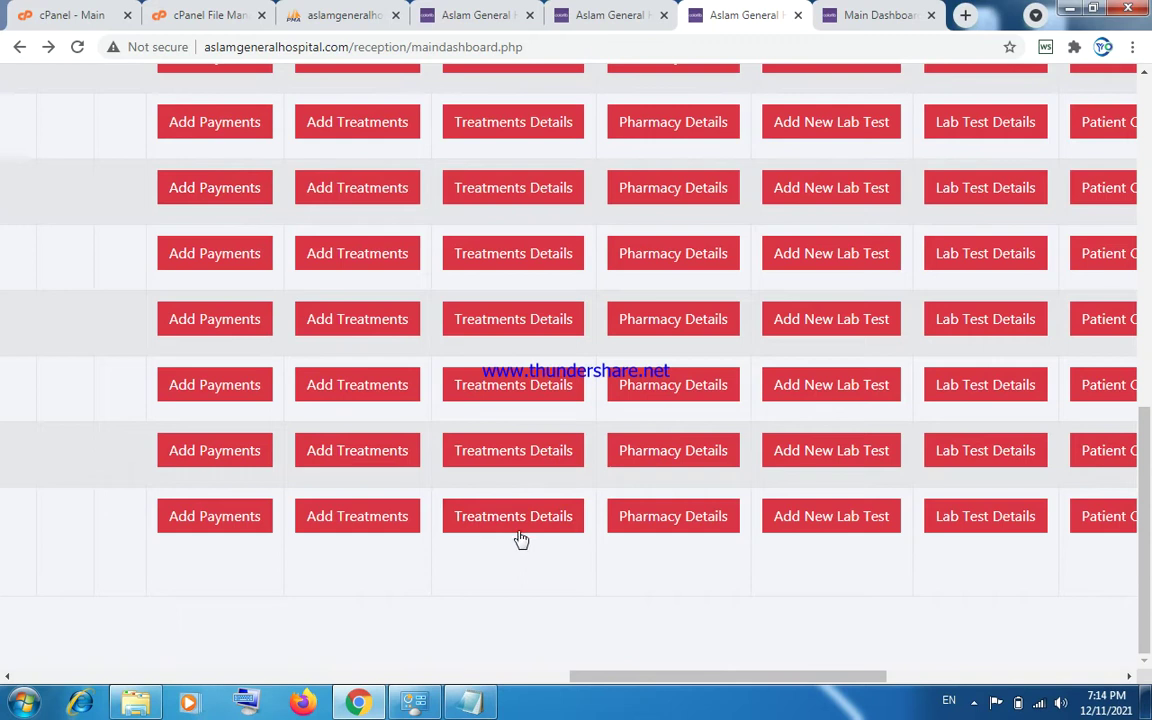
click(515, 522)
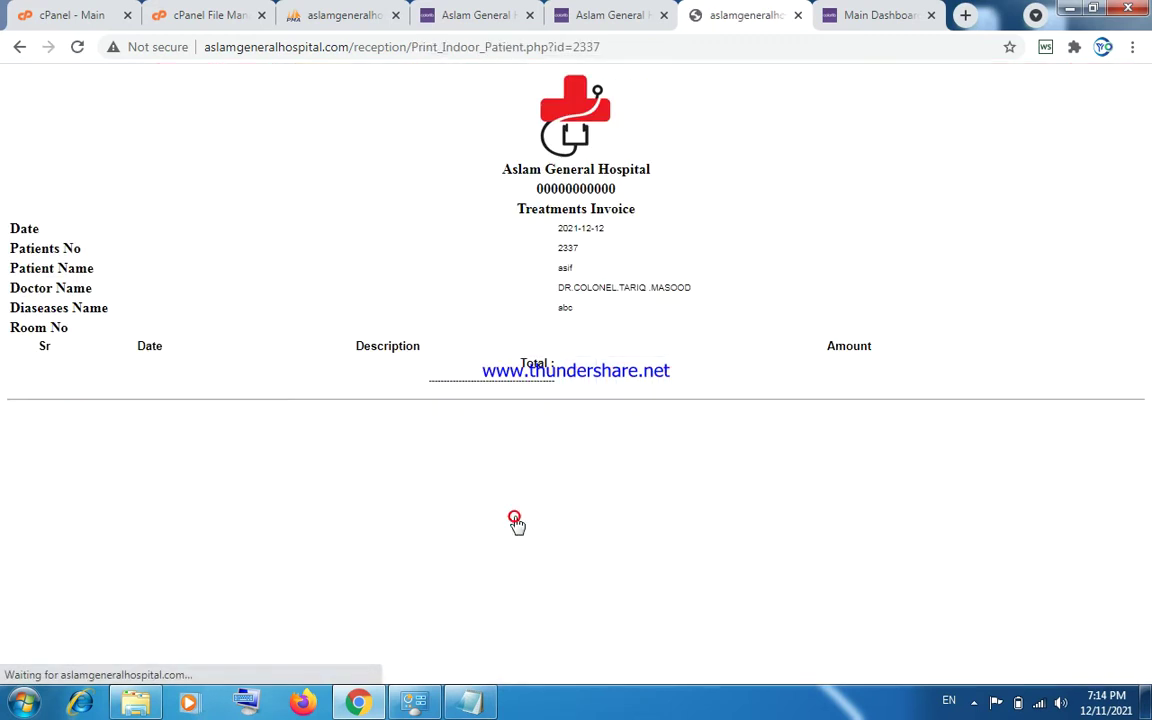
click(19, 47)
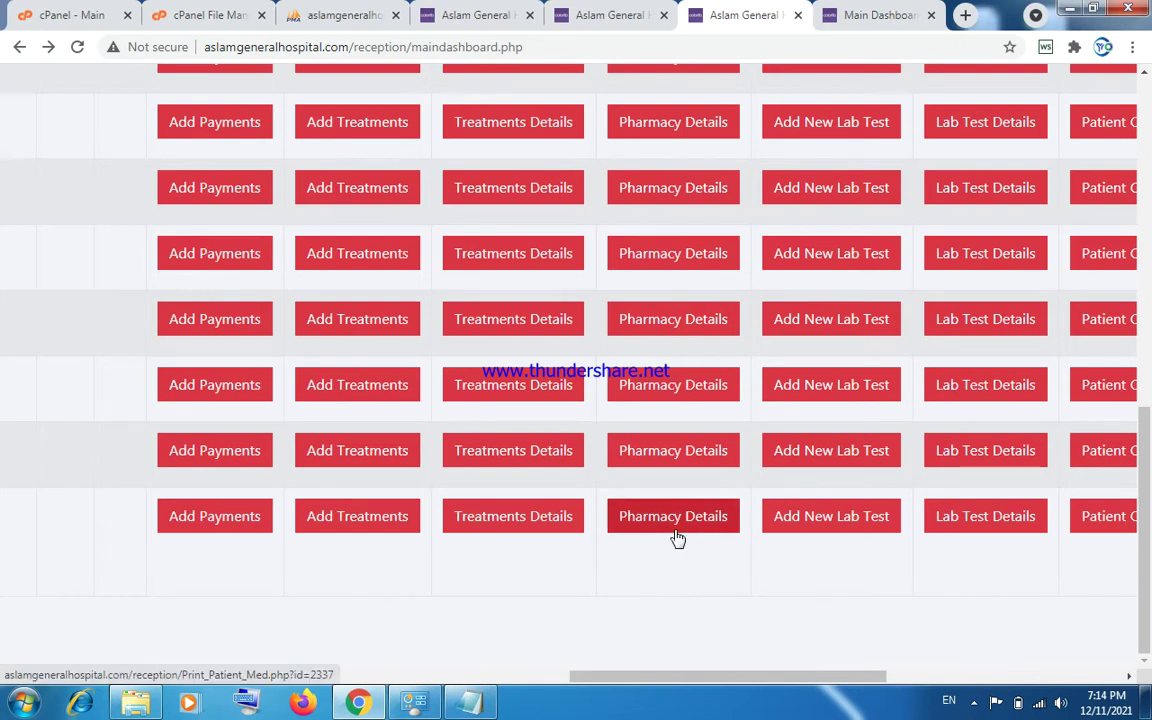
click(810, 527)
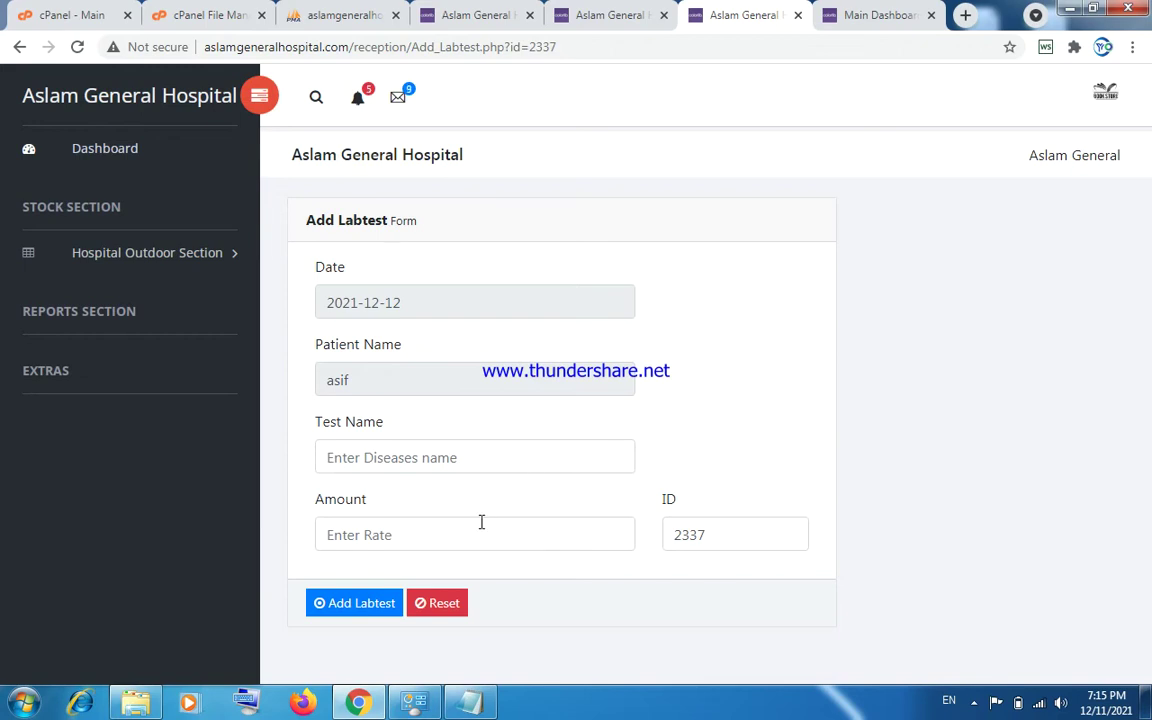
Check patient 2337's empty Labtest Invoice, then return to the dashboard and scroll the table right.
click(19, 49)
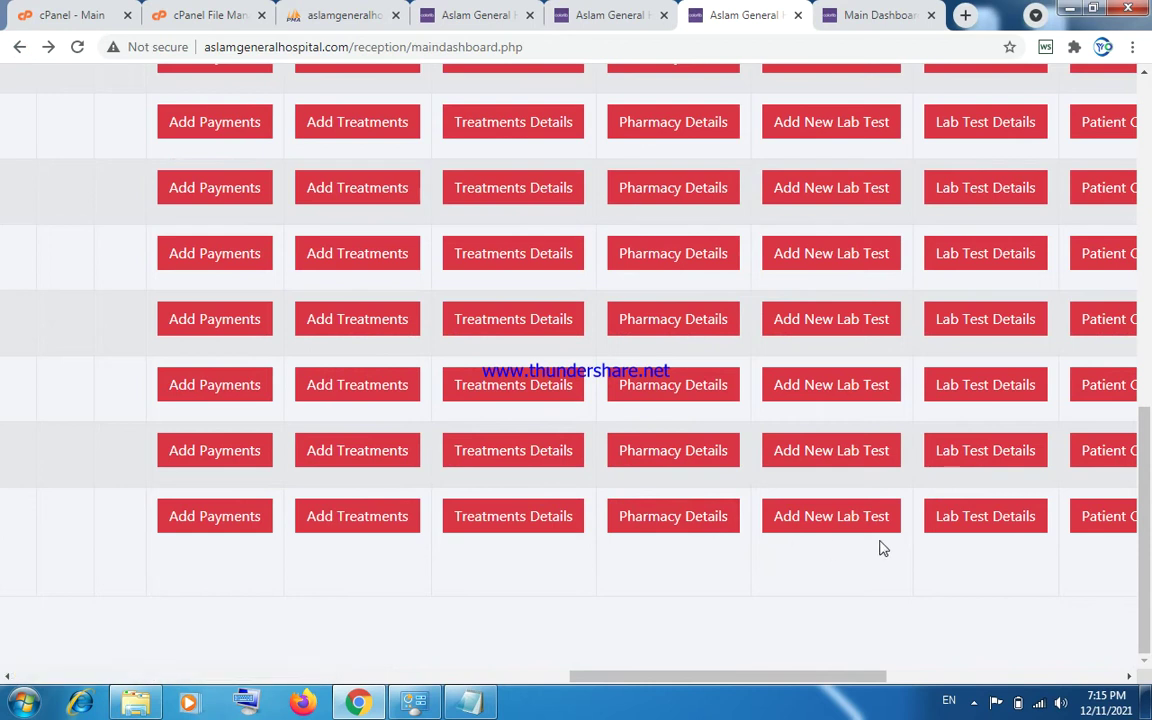
click(949, 522)
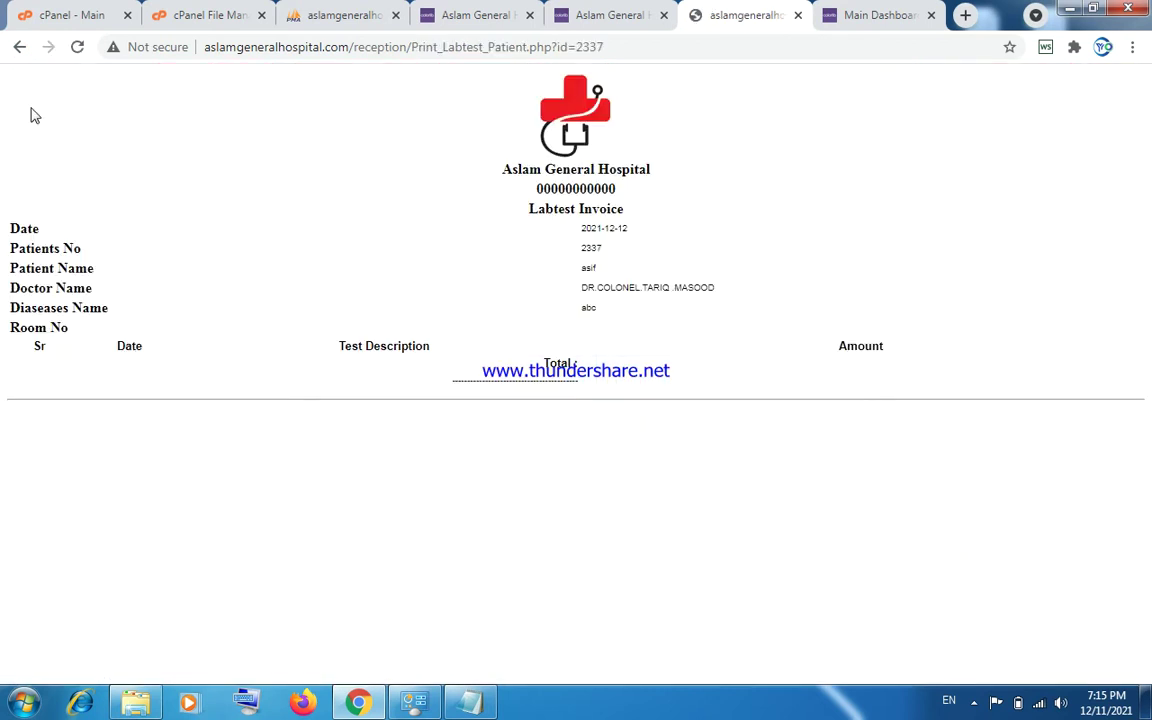
click(19, 47)
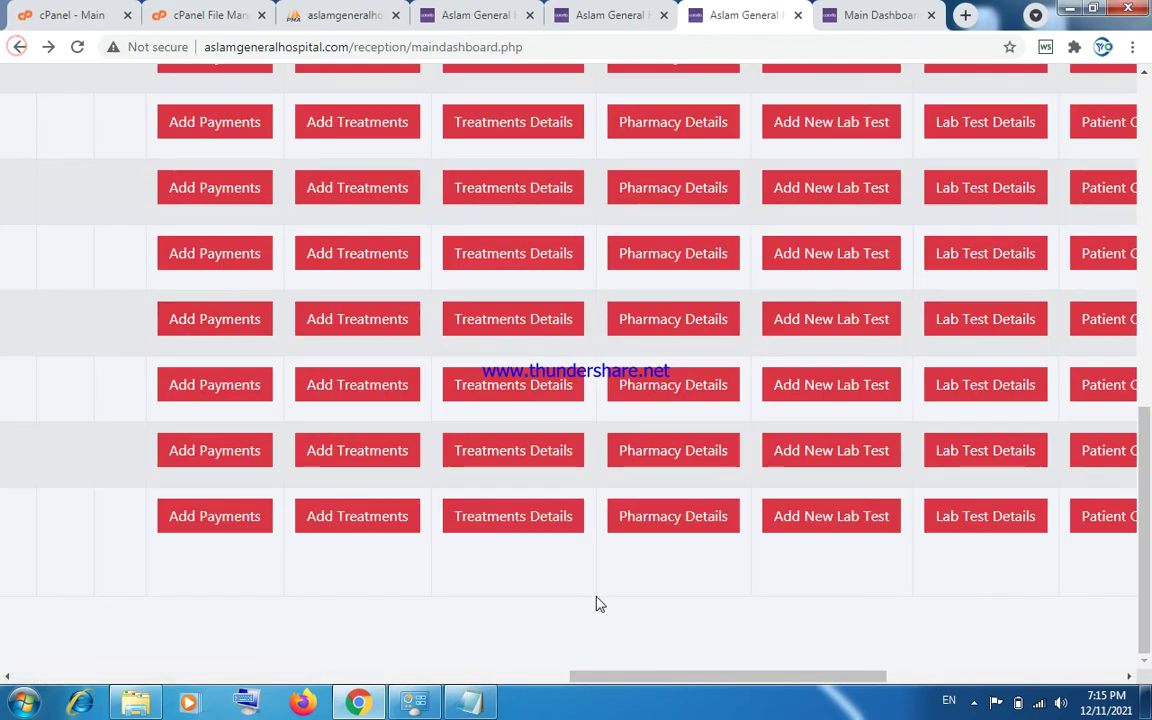
drag(733, 677, 813, 679)
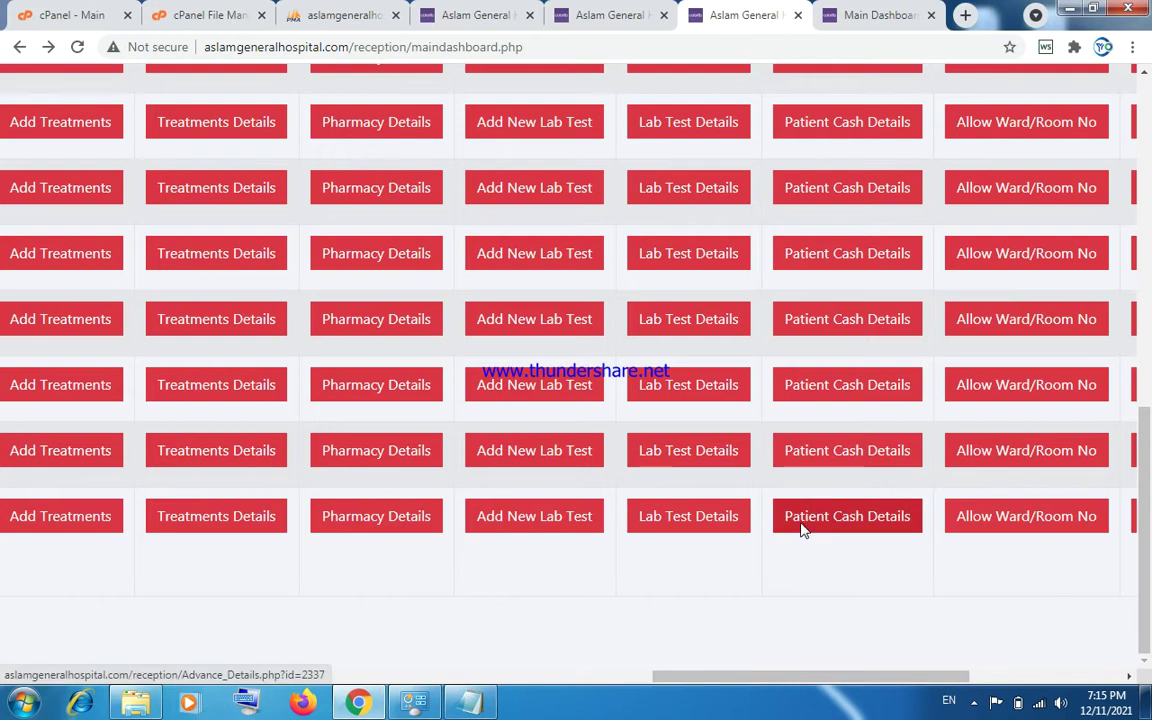
click(802, 530)
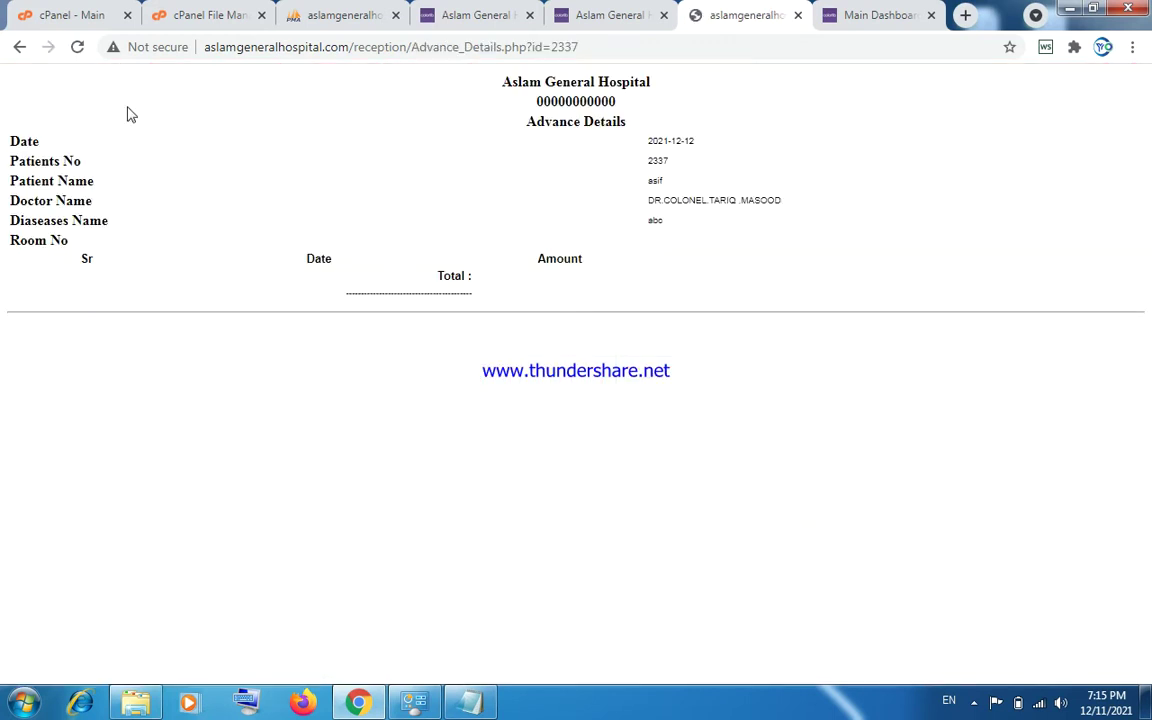
click(19, 47)
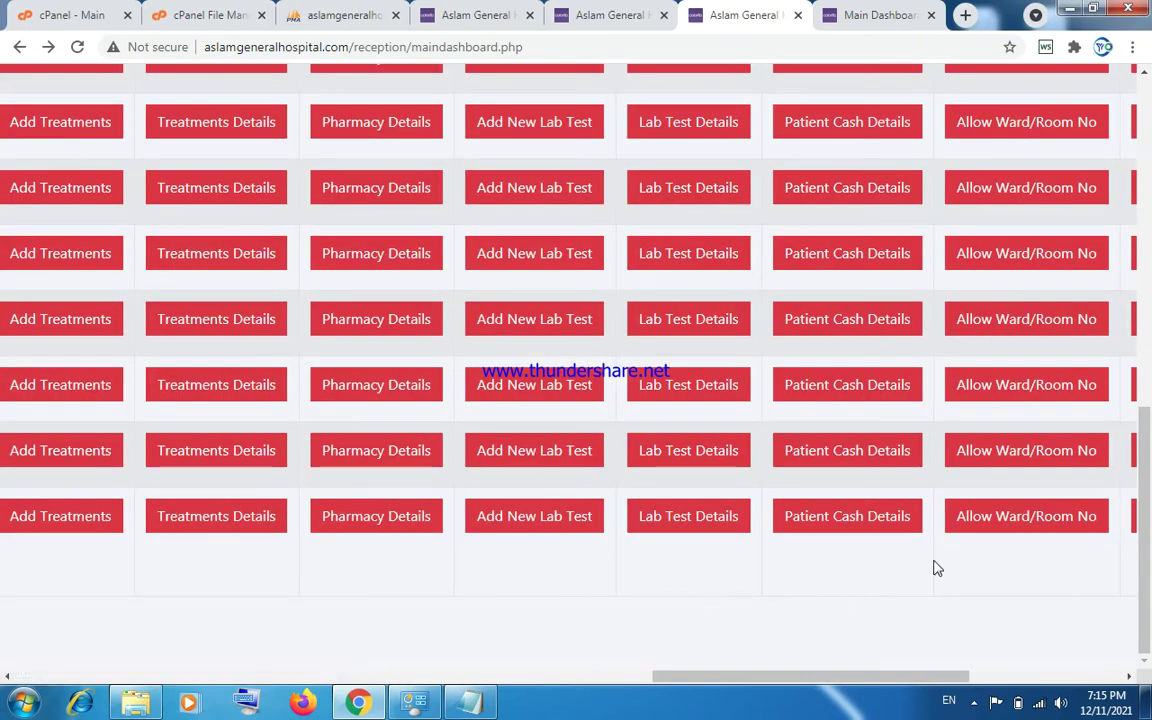
click(987, 522)
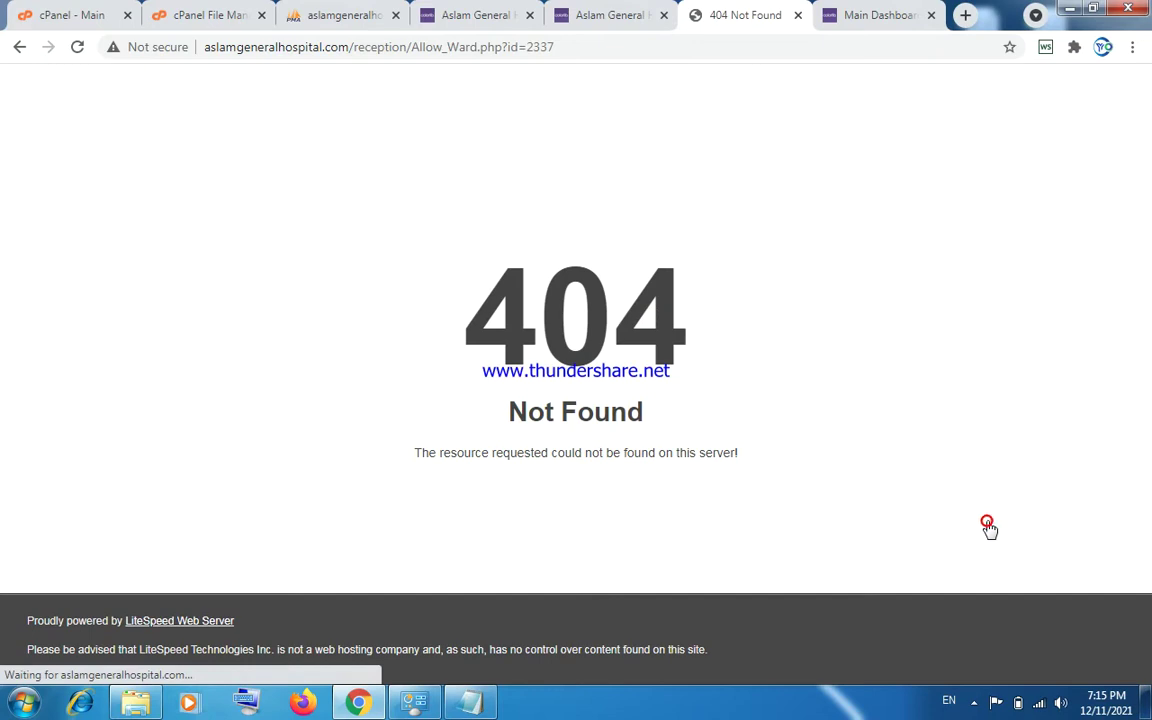
click(19, 47)
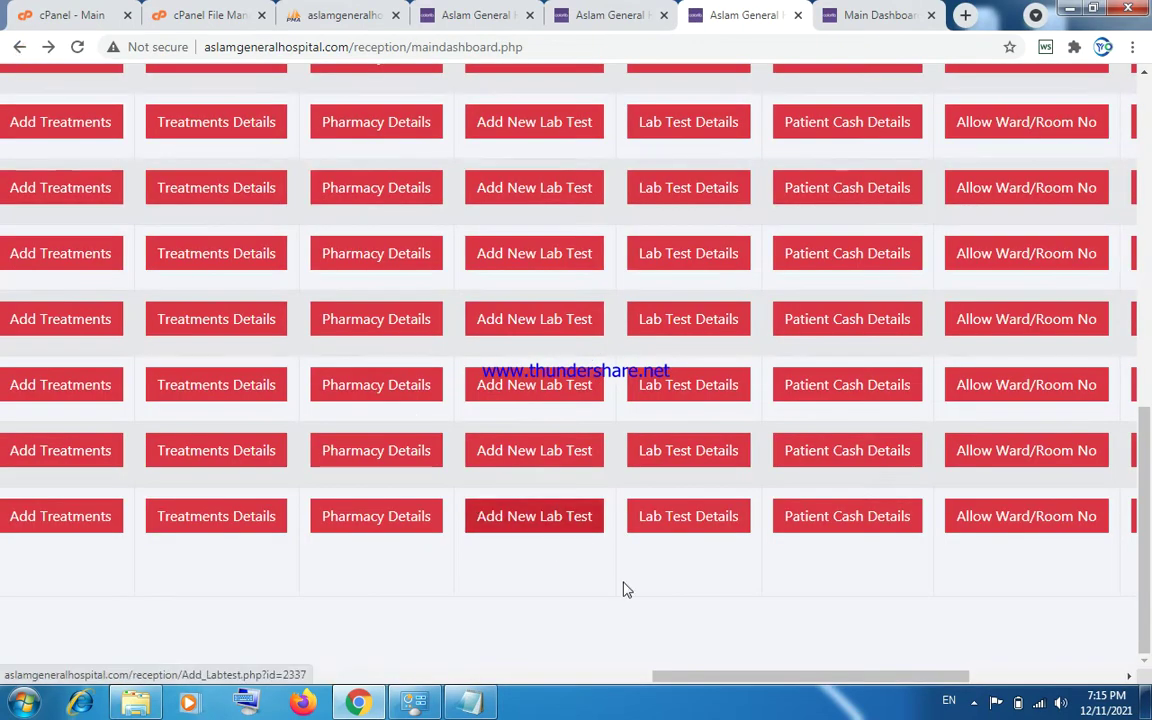
drag(713, 676, 833, 685)
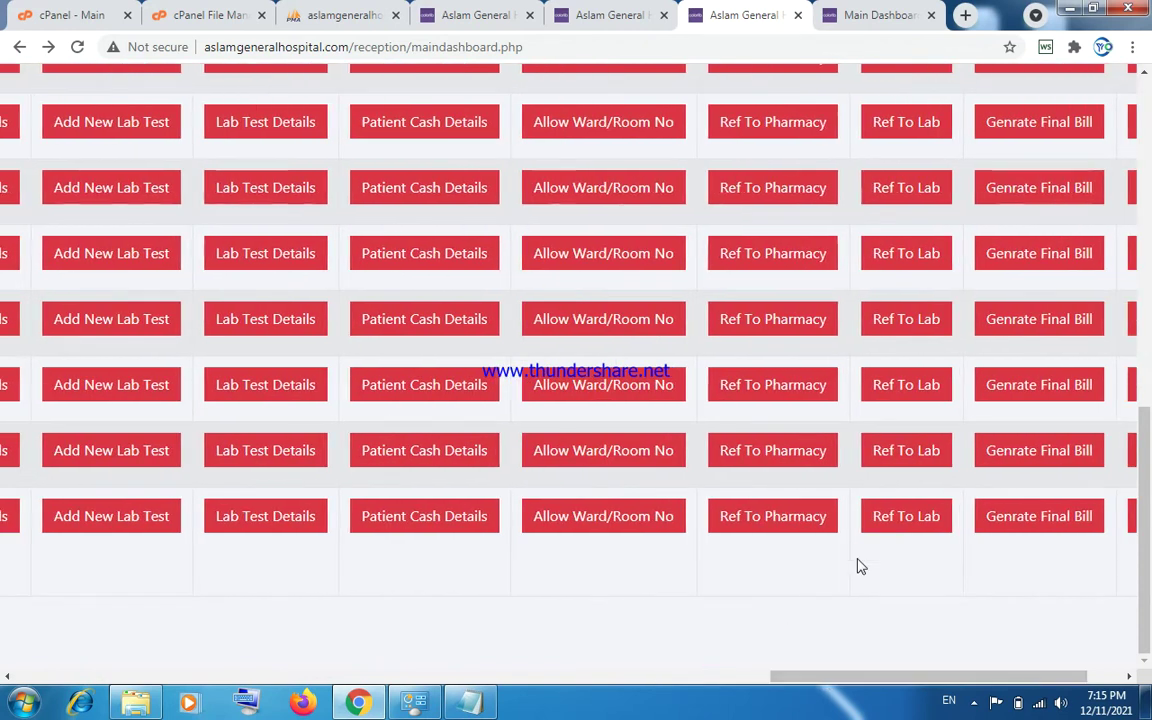
click(1002, 527)
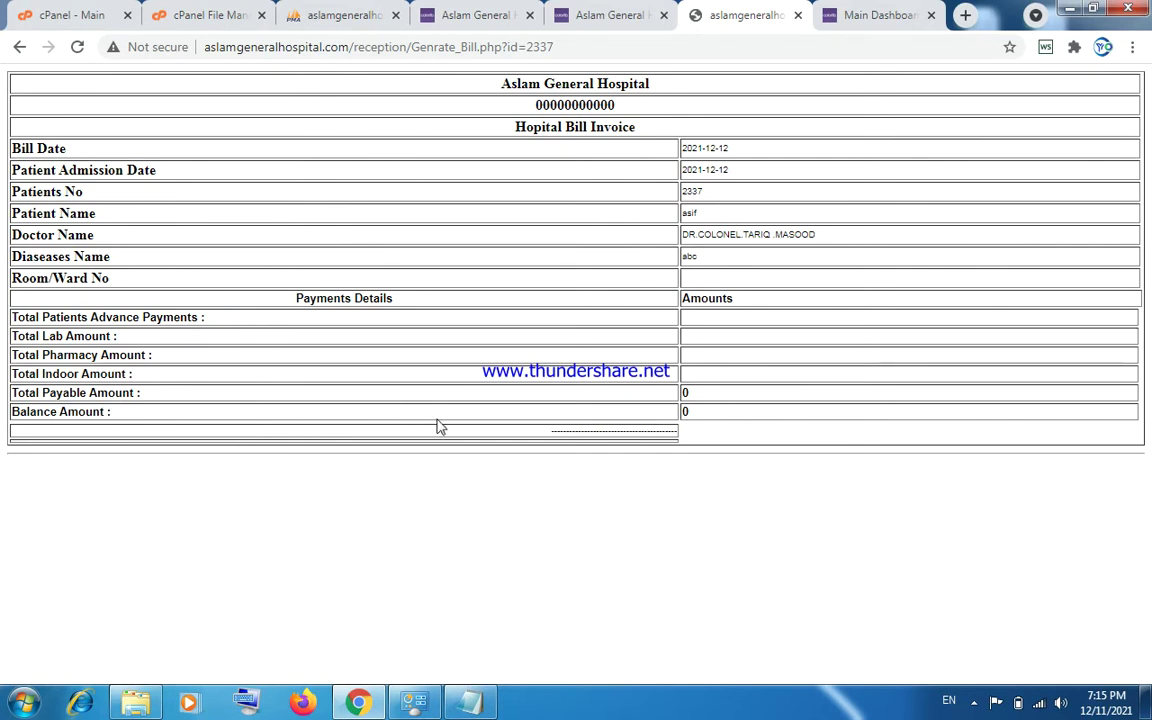
click(20, 46)
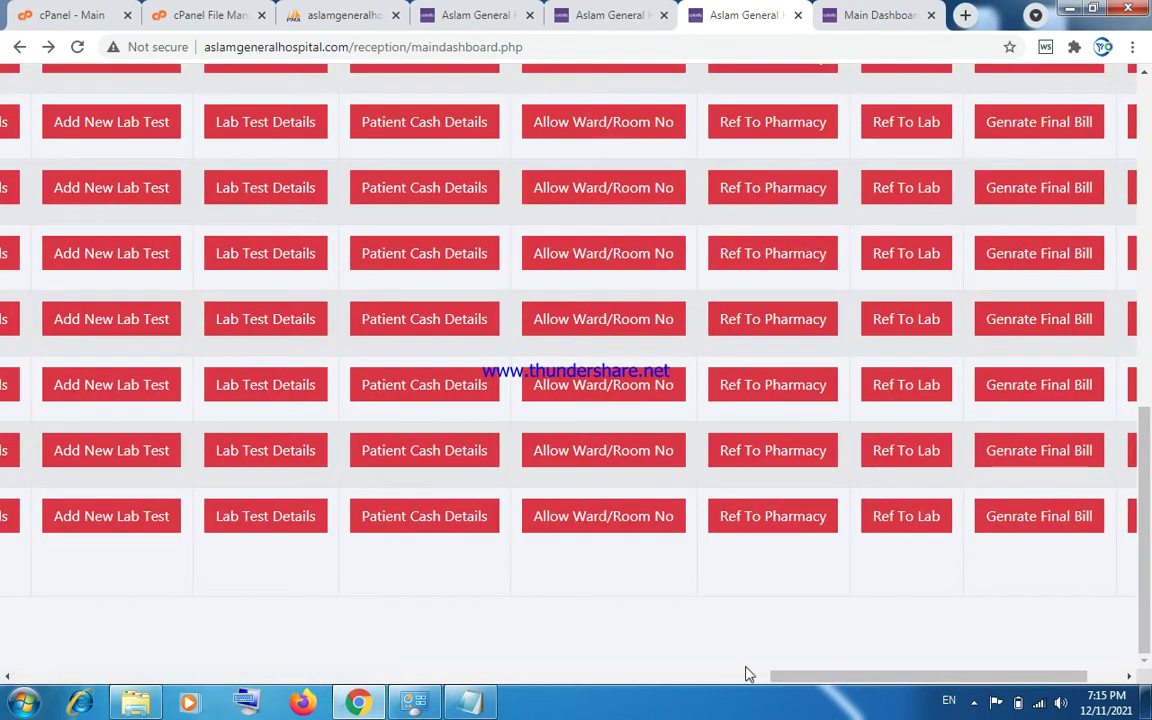
drag(790, 684, 880, 678)
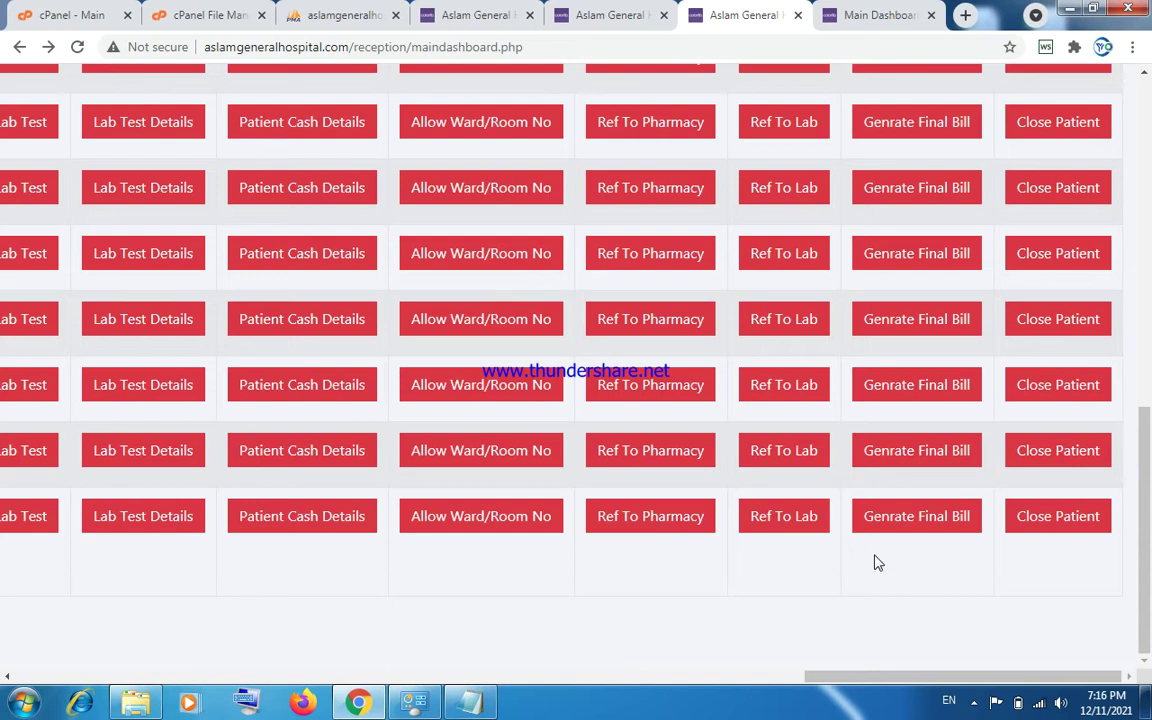
Close patient 2337's record, scroll the list, and open Outdoor Reports under Hospital Outdoor Section.
click(1040, 528)
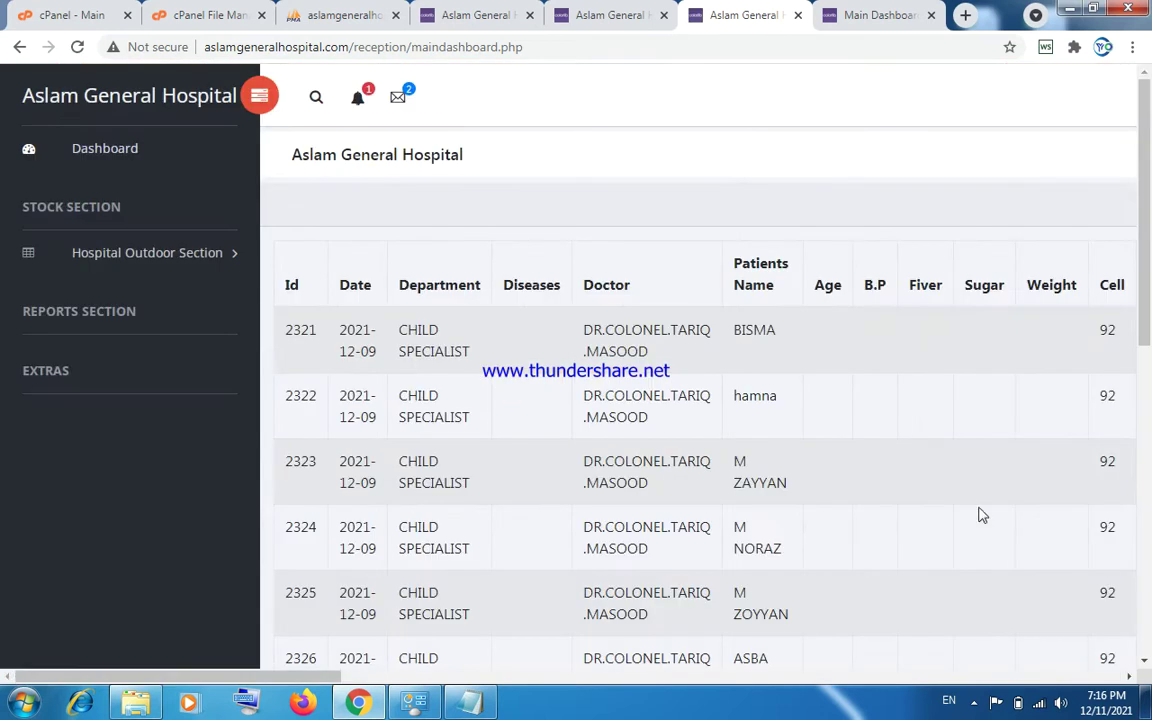
drag(1146, 328, 1147, 638)
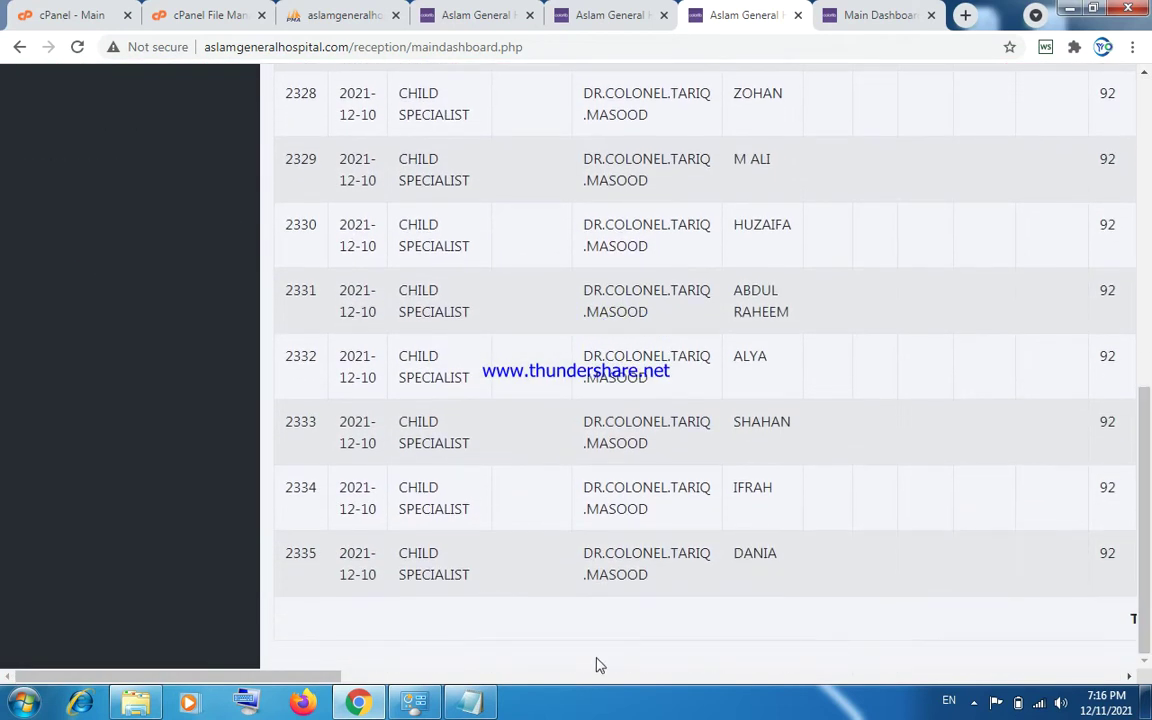
drag(300, 681, 334, 656)
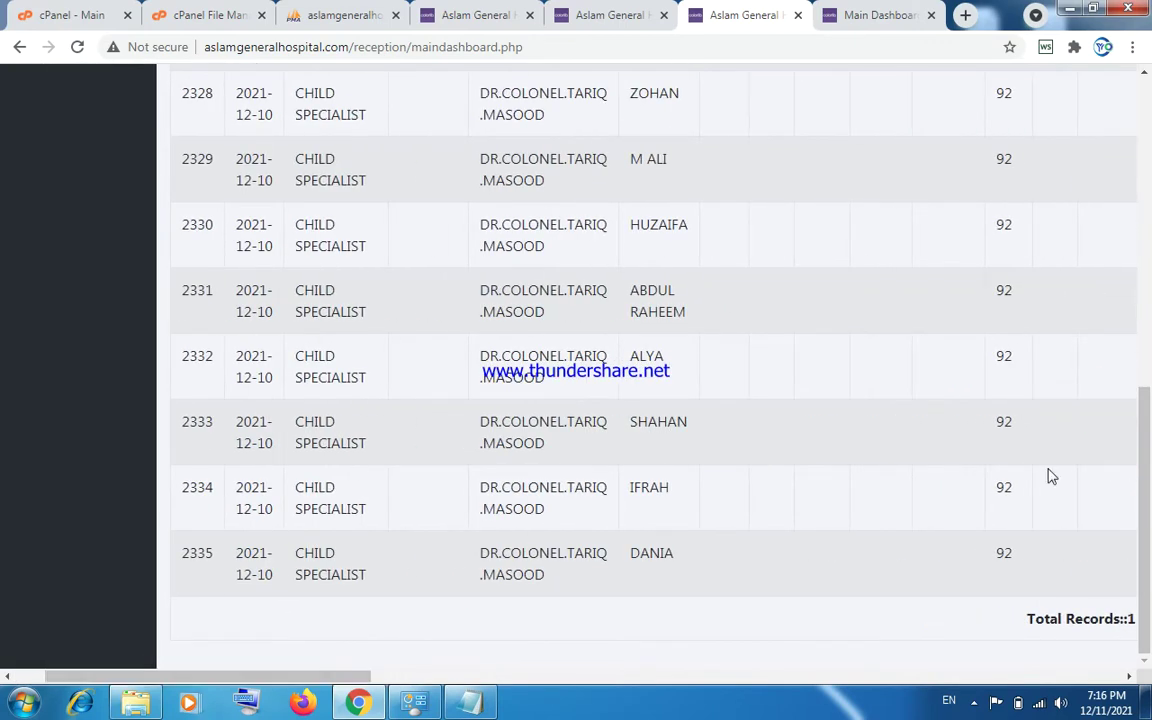
drag(1147, 466, 1148, 166)
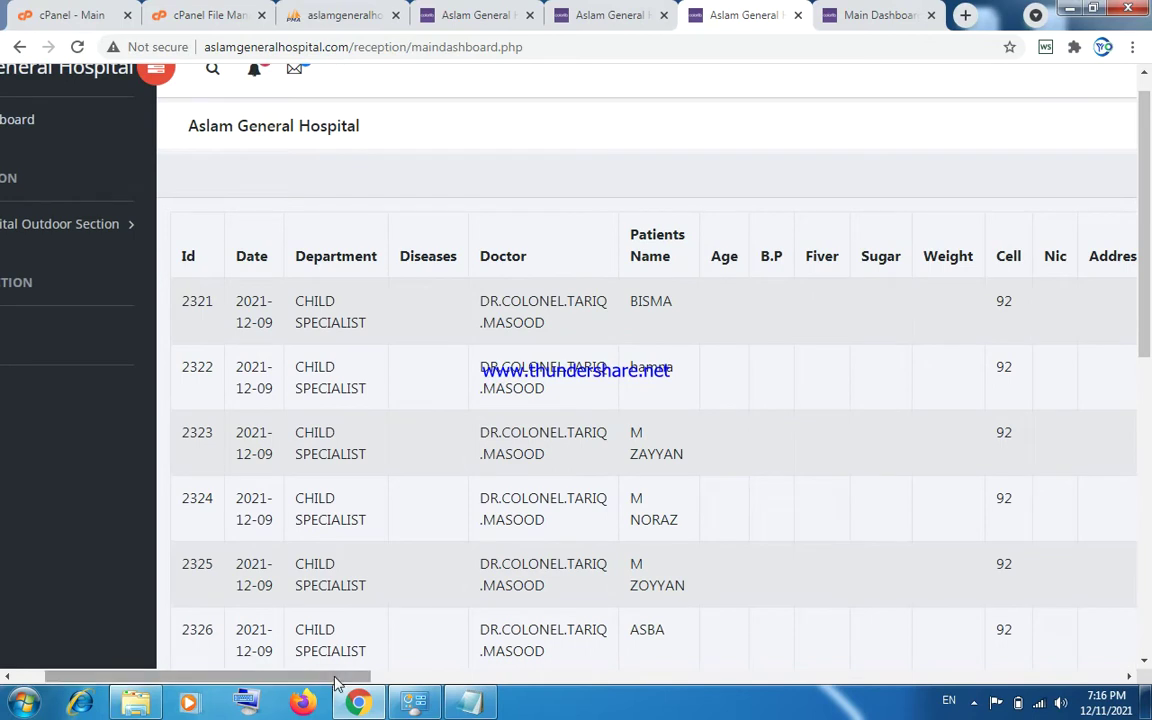
drag(340, 672, 305, 672)
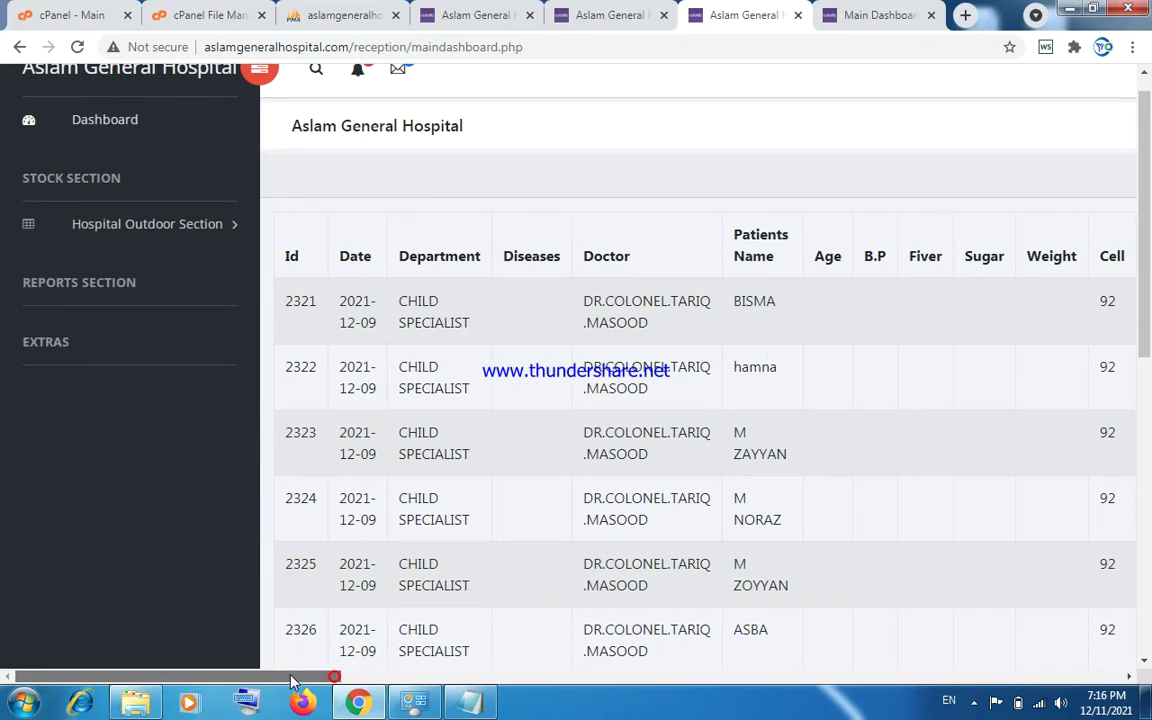
click(162, 228)
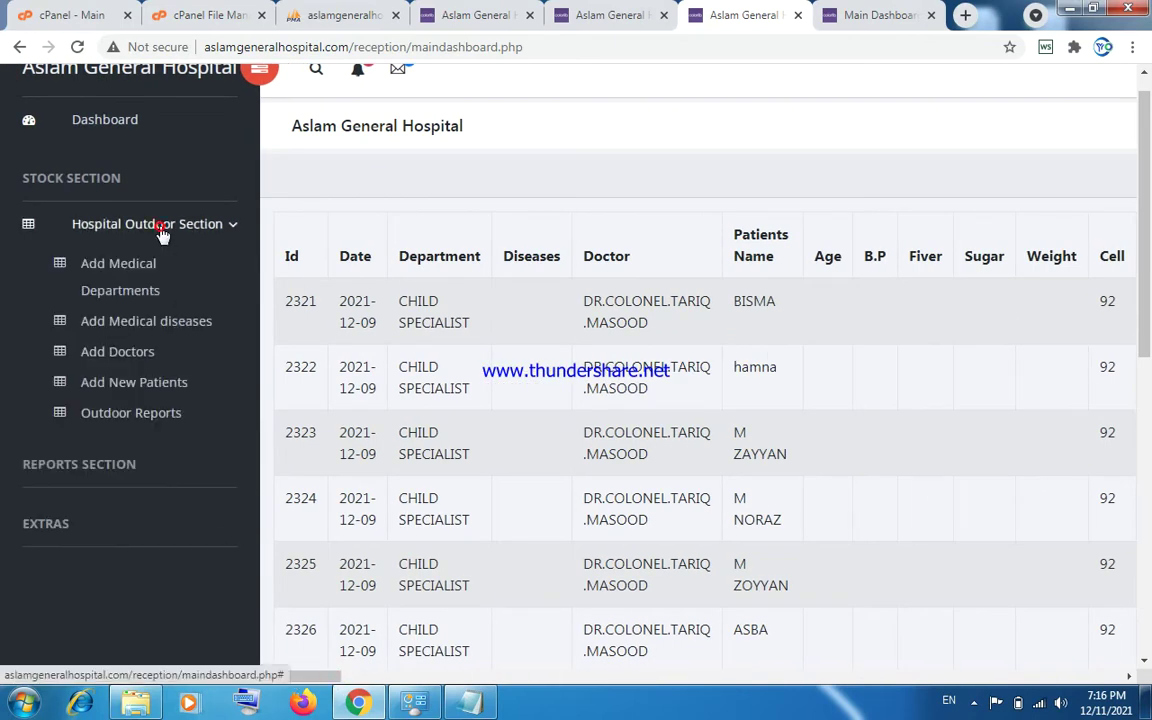
click(135, 413)
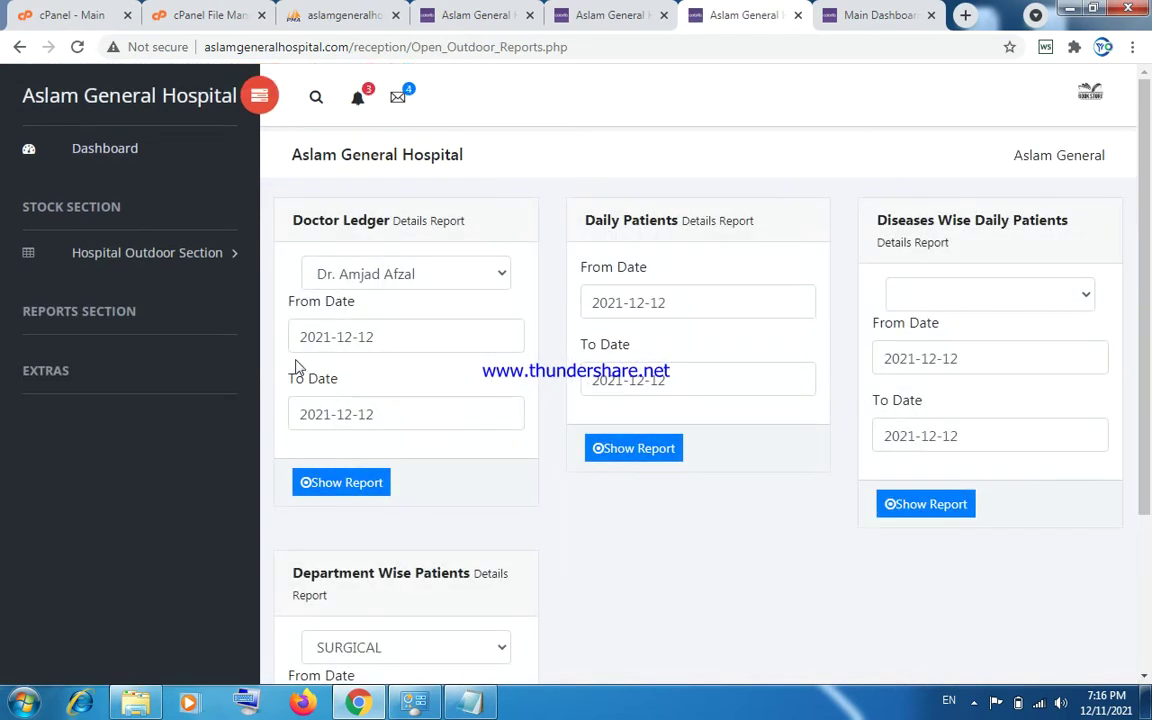
click(372, 284)
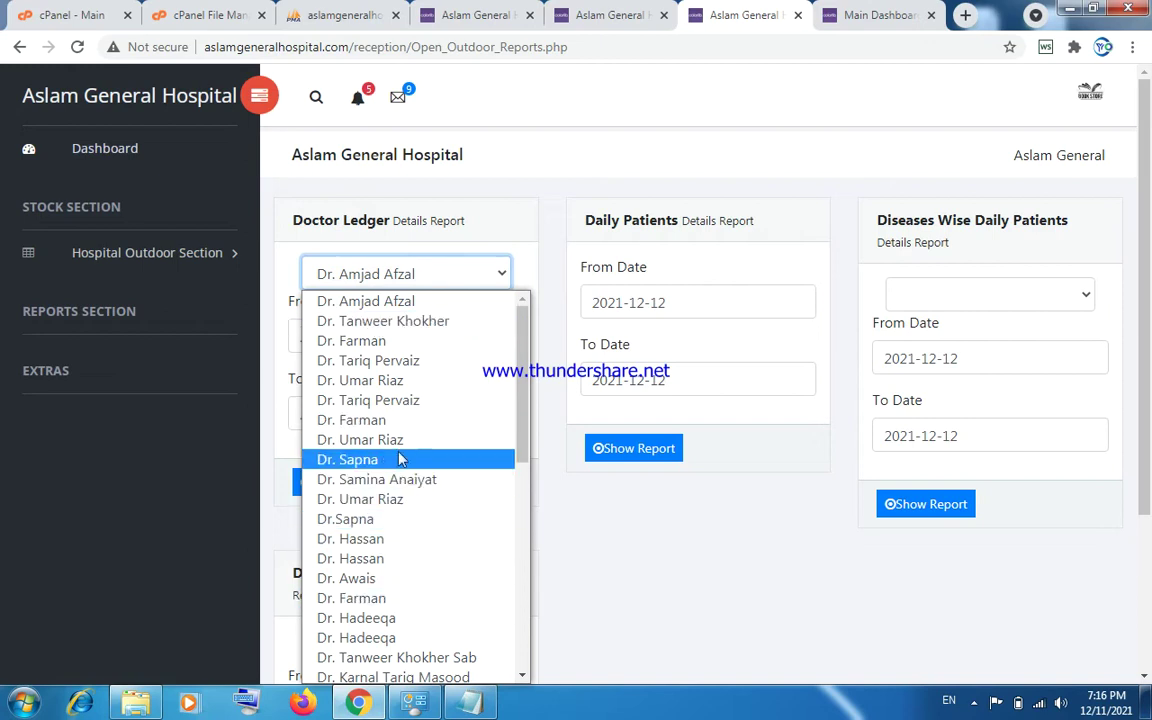
click(395, 301)
click(381, 335)
double_click(345, 337)
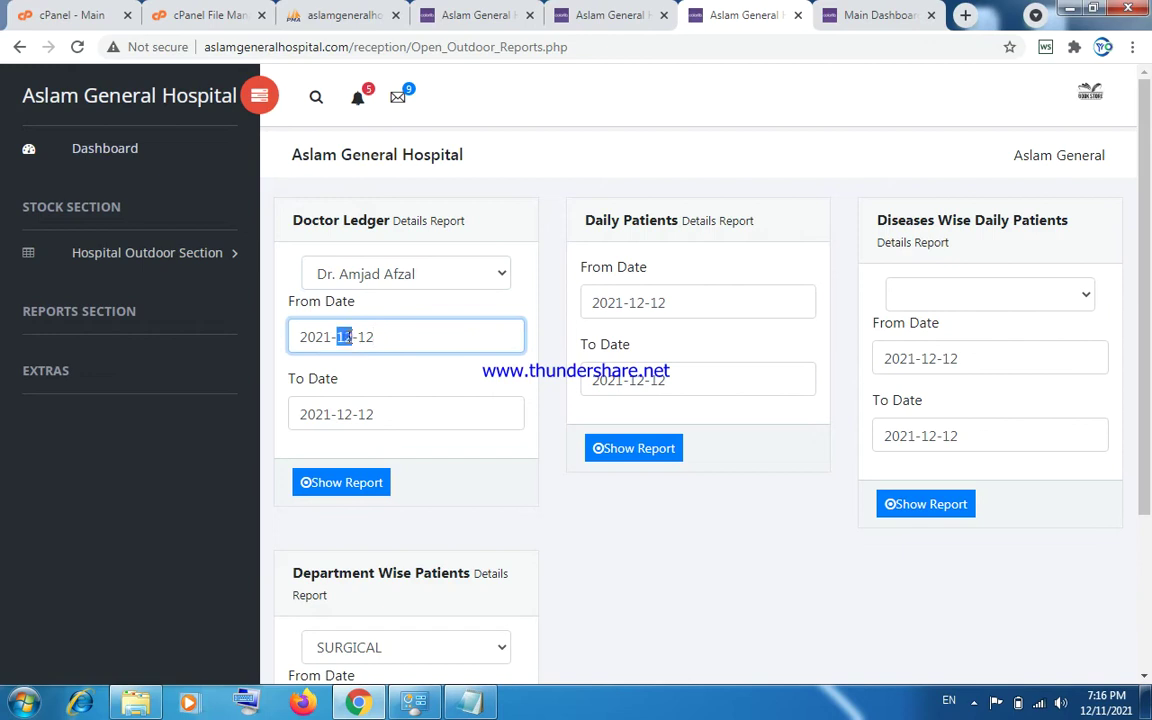
text(01)
click(342, 487)
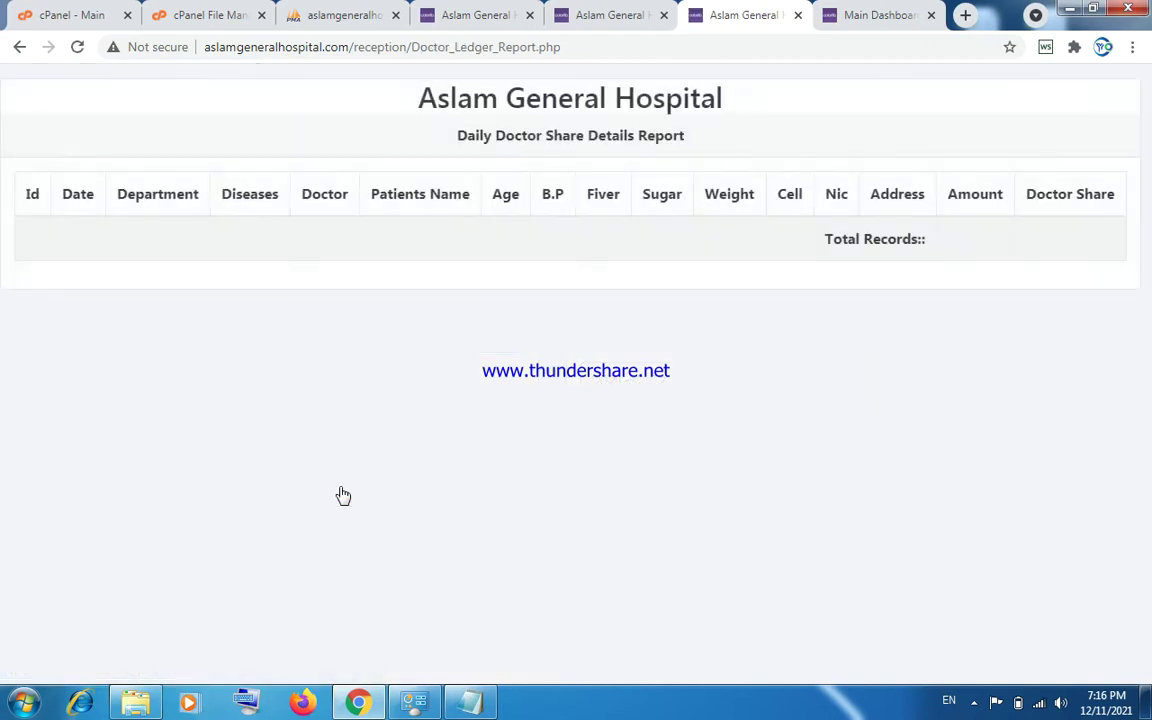
Go back and run the Daily Patients report from 2021-01-12 to 2021-12-12.
click(18, 48)
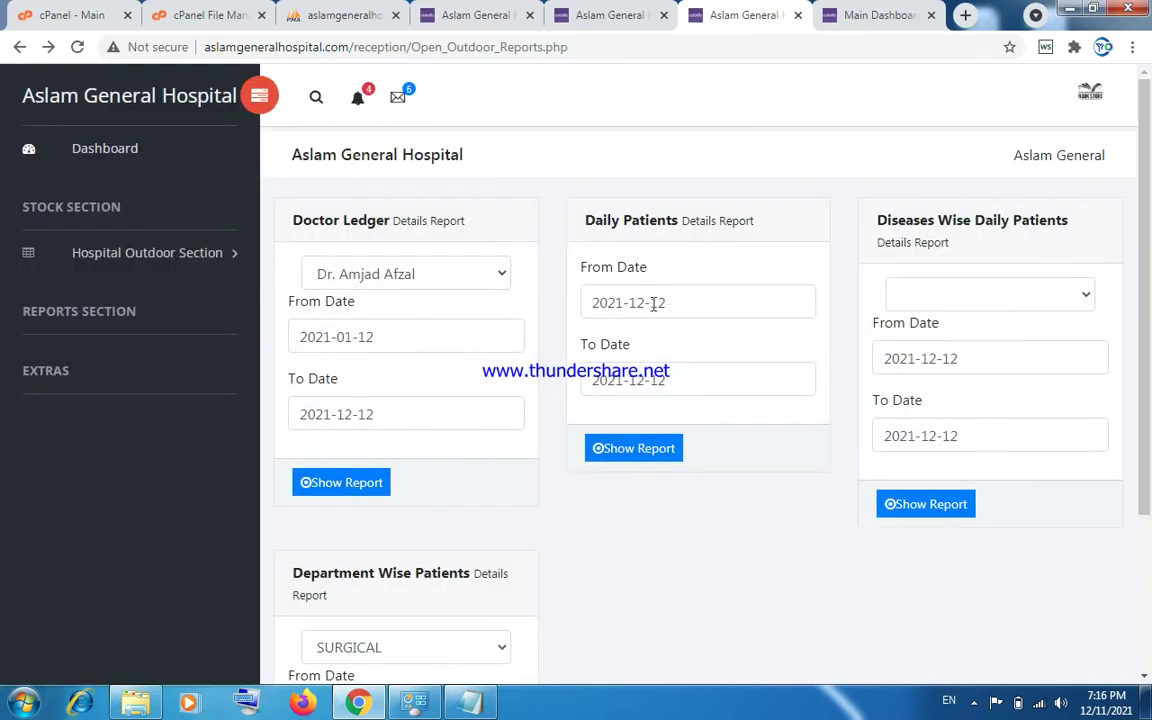
click(639, 302)
text(01)
click(640, 452)
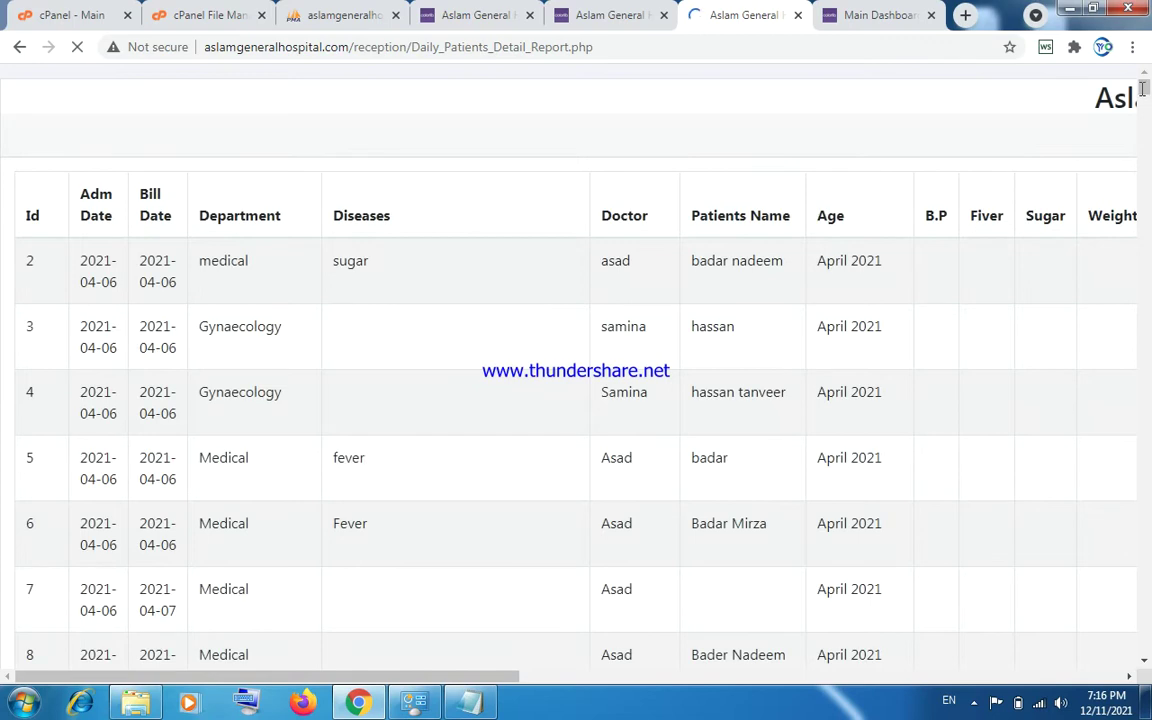
Scroll the Daily Patients Detail Report's rows and amount columns, then go back to Outdoor Reports.
drag(1145, 90, 1146, 310)
scroll(1145, 310, up, 6)
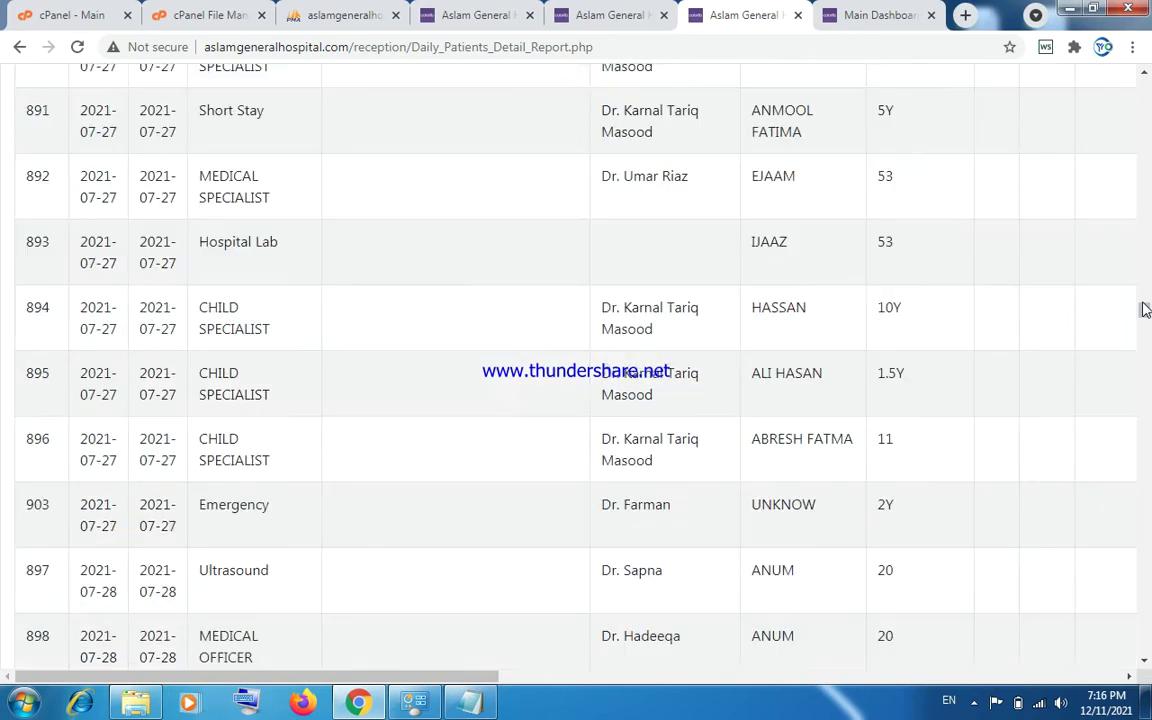
drag(1146, 314, 1145, 675)
drag(490, 677, 1122, 88)
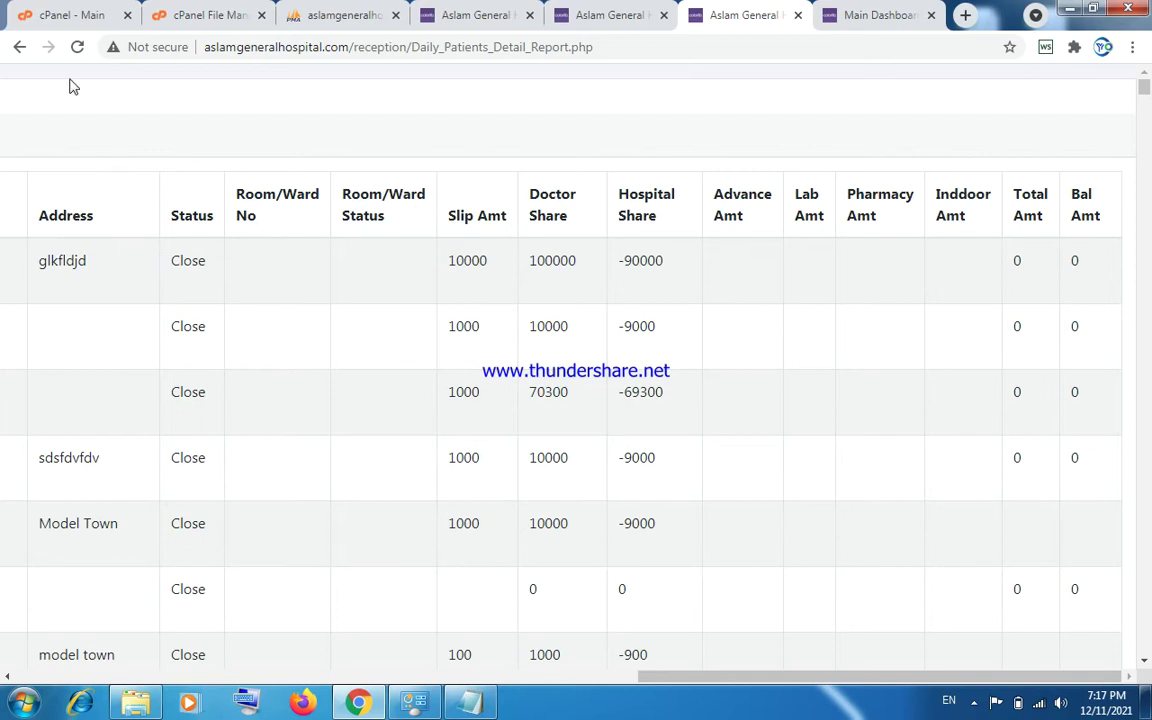
click(19, 47)
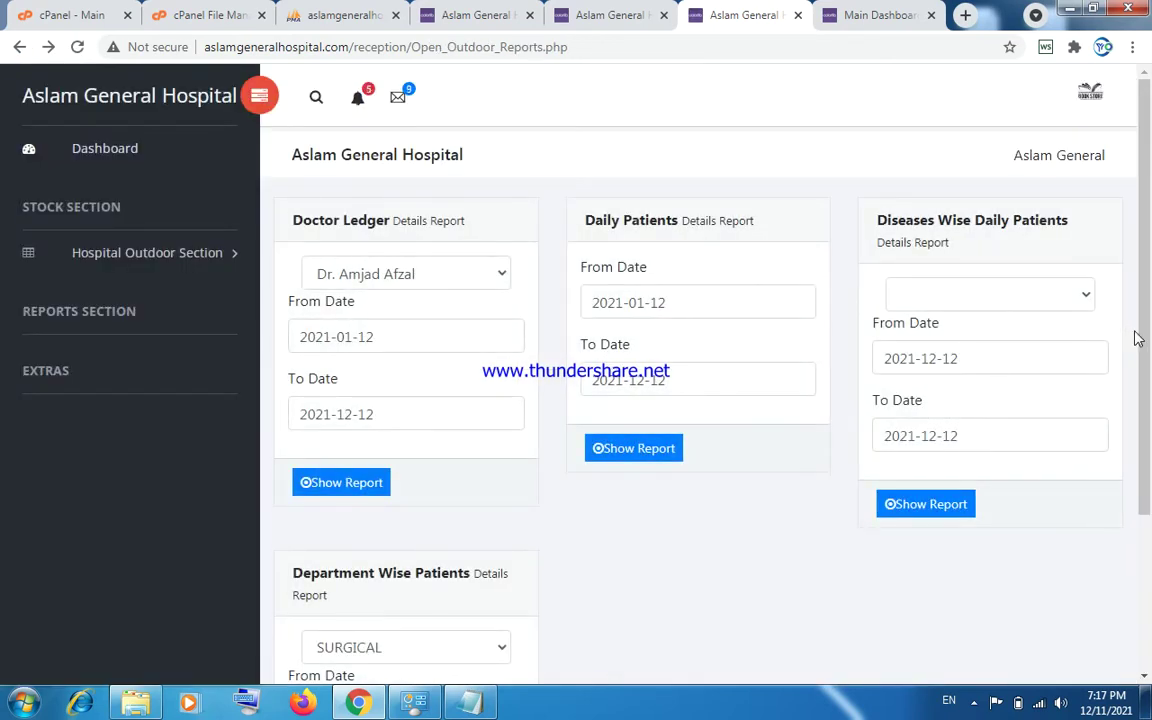
Run the Department Wise Patients report for SURGICAL from 2021-01-12 to 2021-12-12.
drag(1137, 338, 685, 497)
click(675, 495)
click(443, 479)
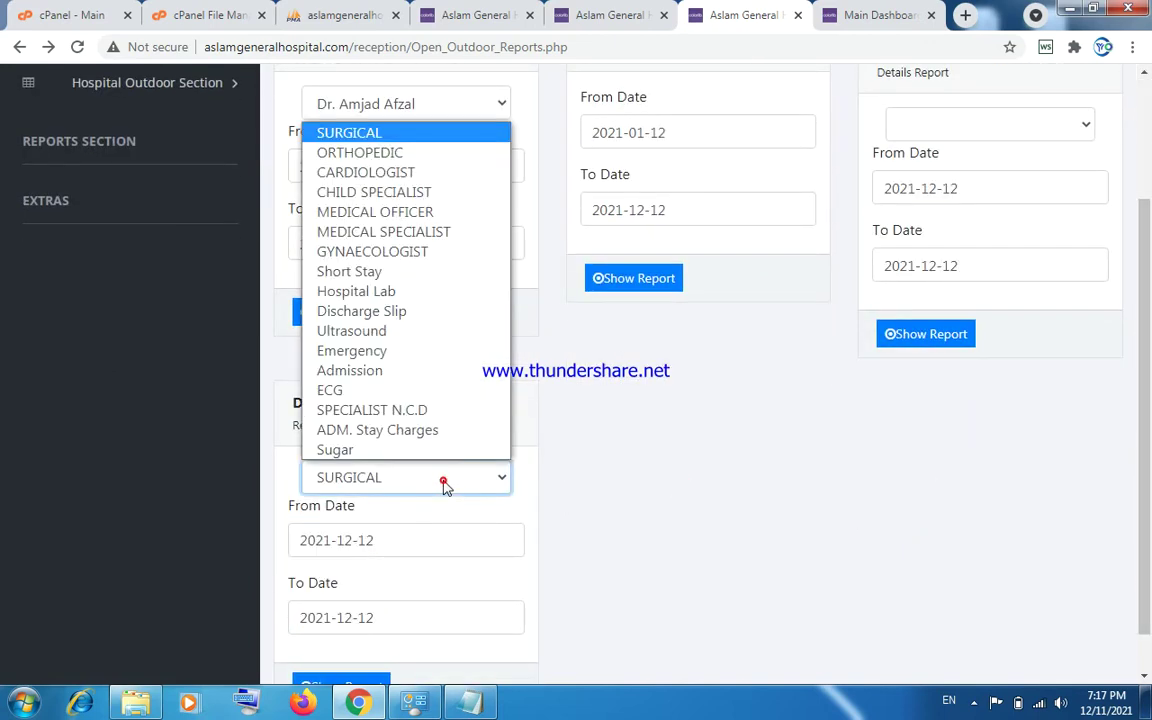
click(443, 478)
click(407, 547)
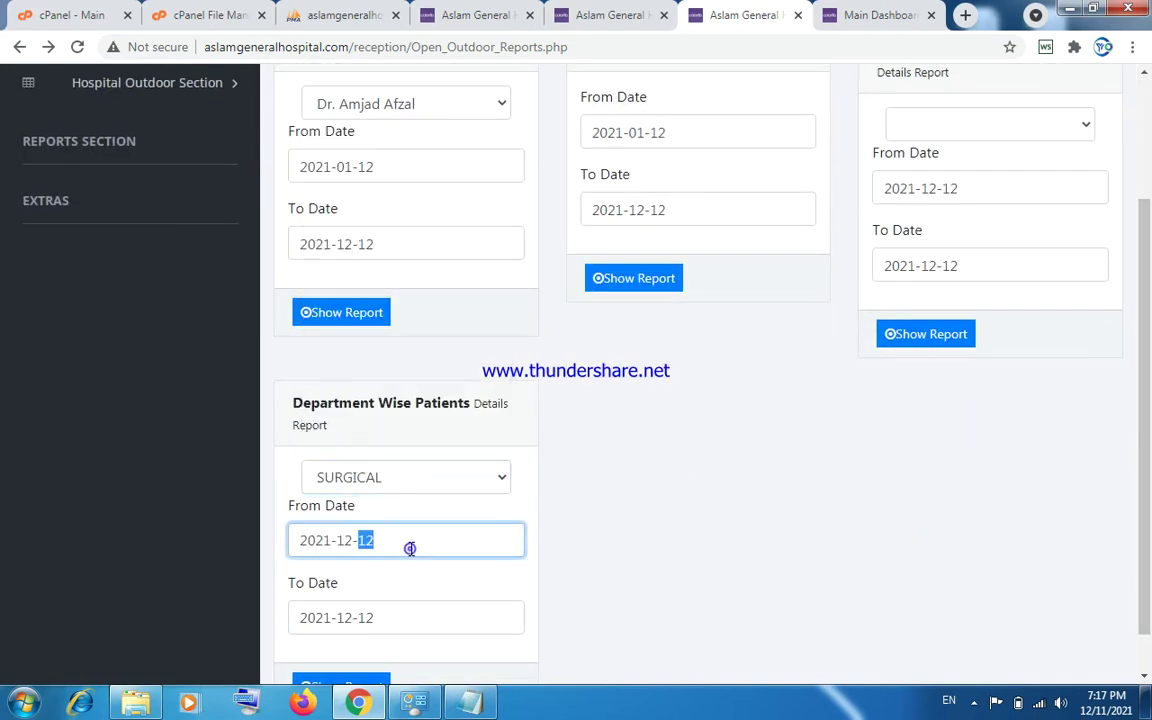
click(343, 541)
text(01)
click(345, 683)
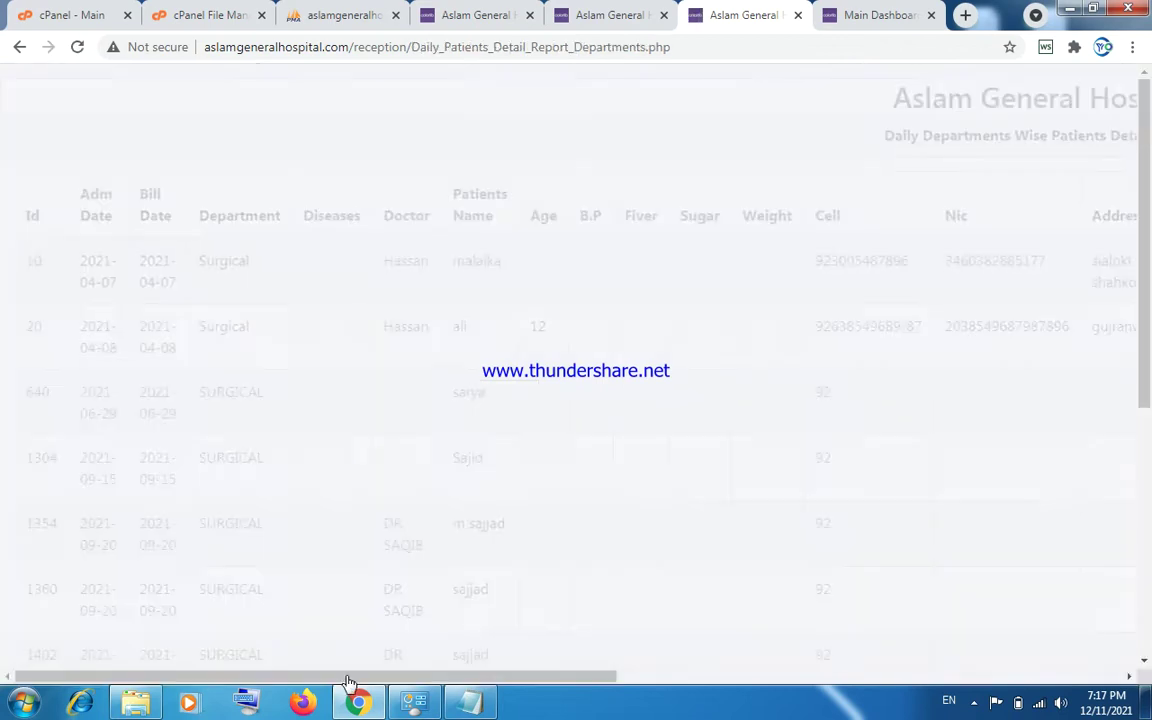
Go back to the outdoor reports page and scroll to its top.
drag(1147, 298, 1147, 140)
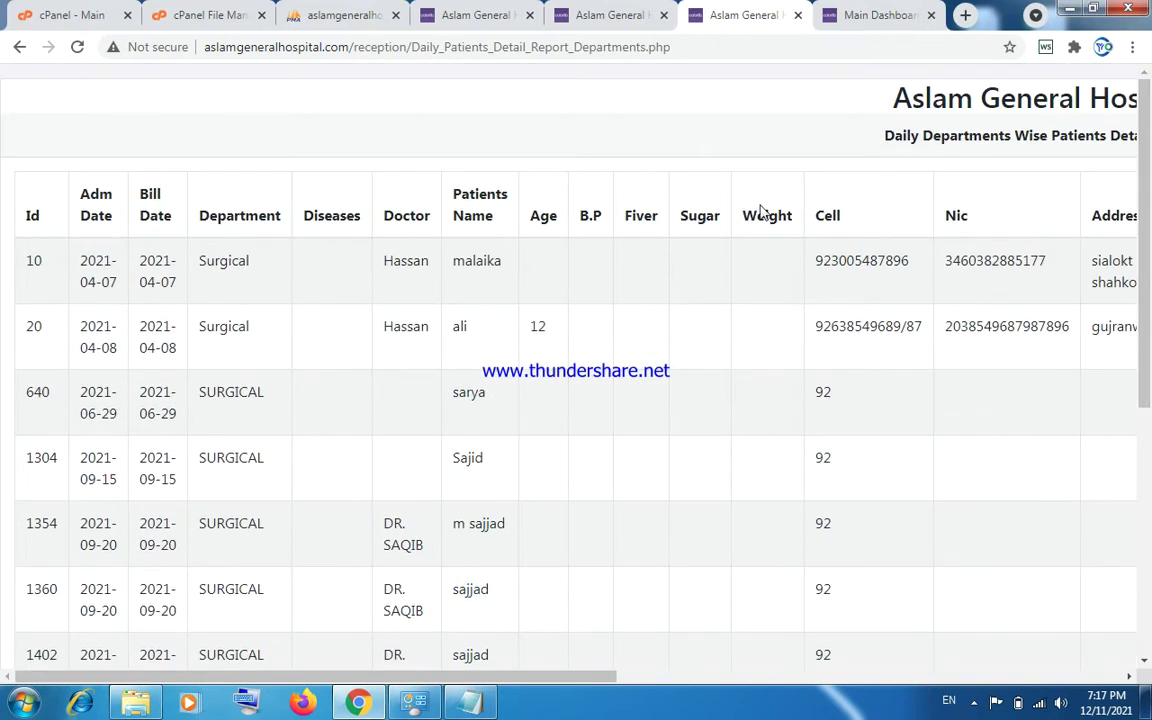
click(19, 47)
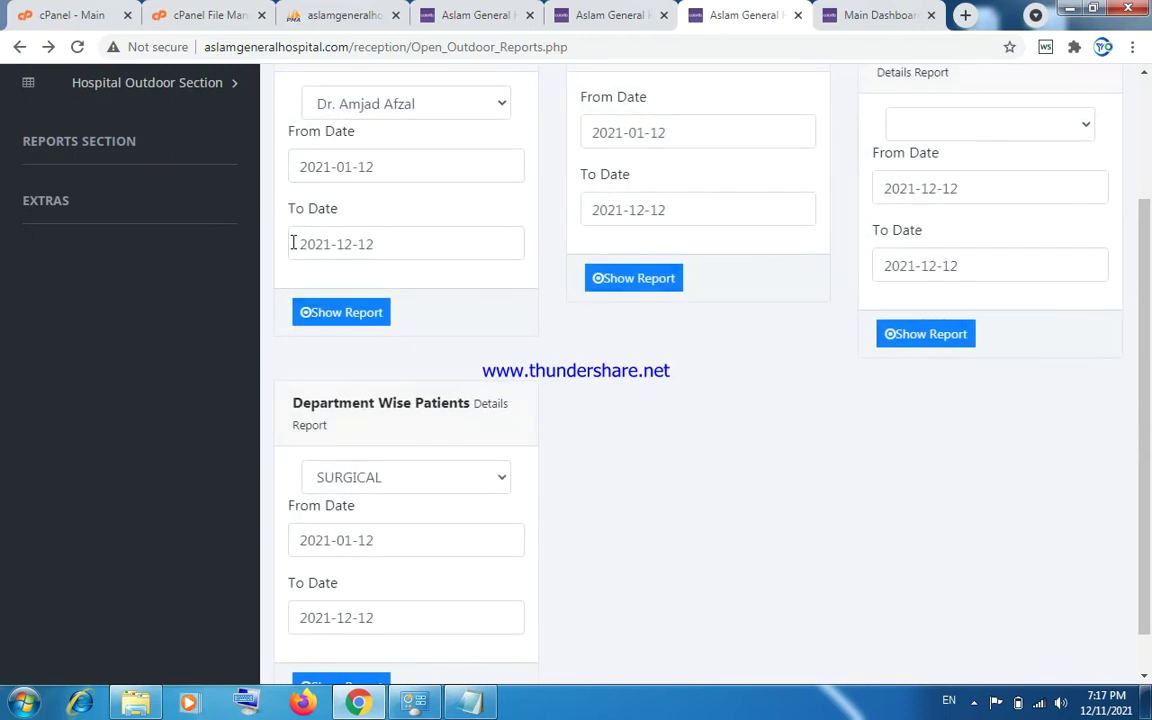
scroll(432, 159, up, 3)
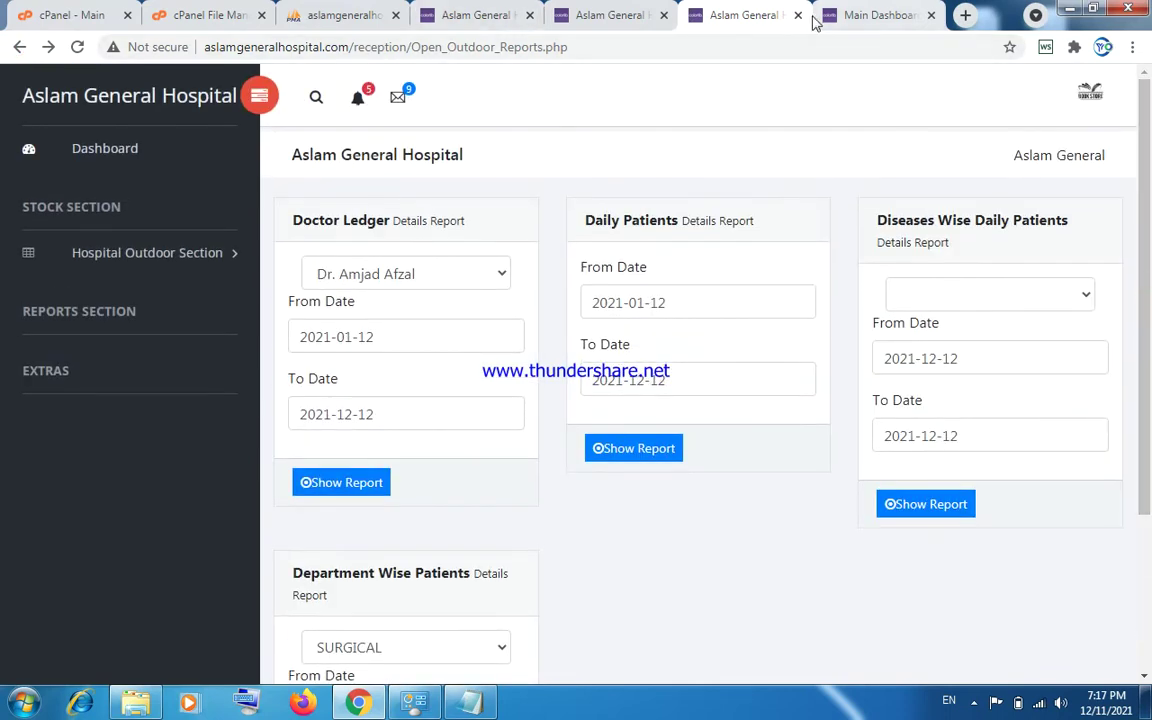
Switch to the hospital inventory dashboard and preview the Add Item Type page.
click(848, 15)
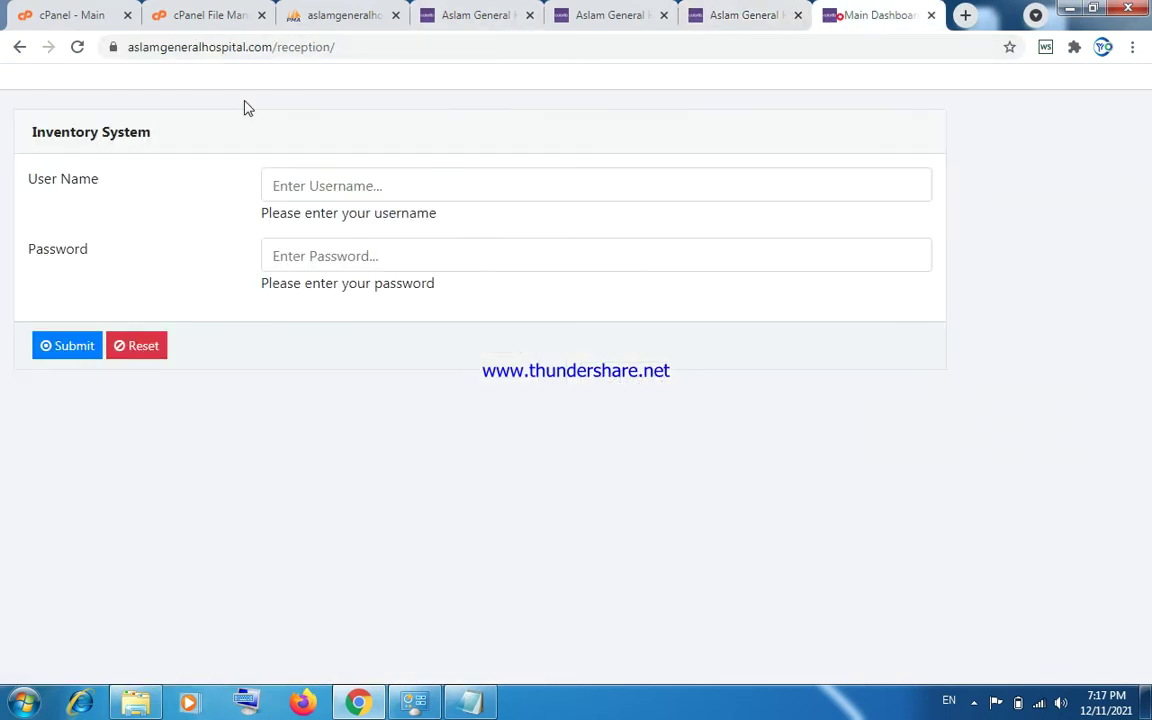
click(20, 47)
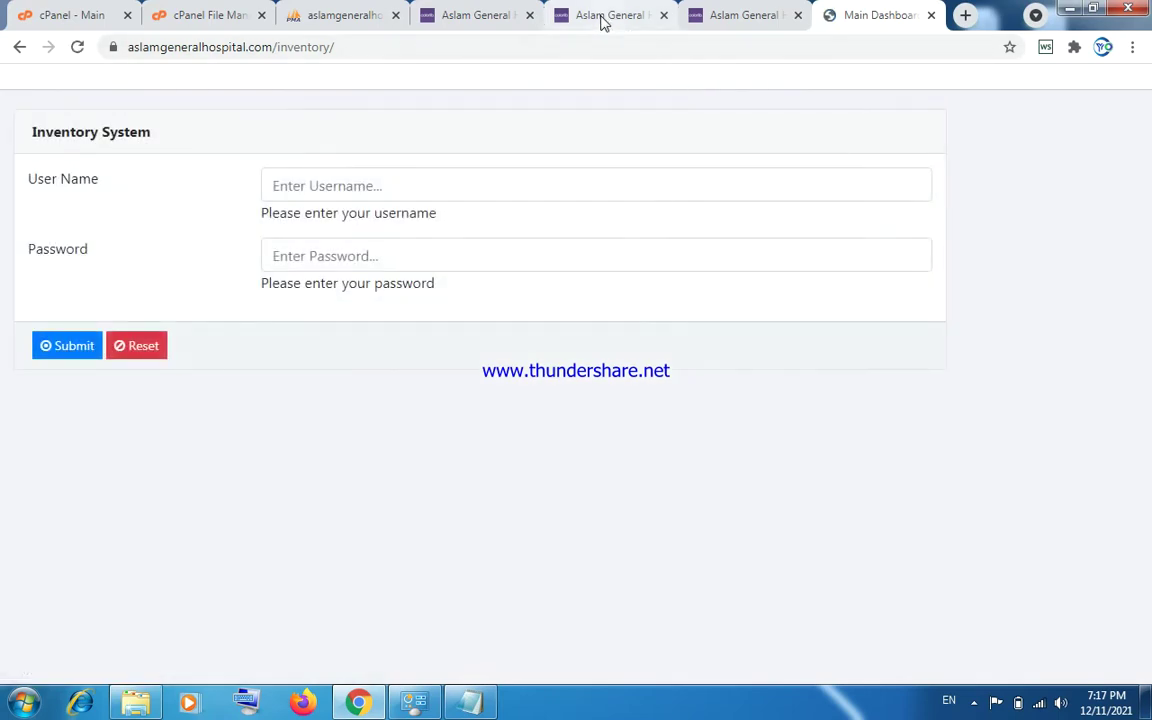
click(503, 18)
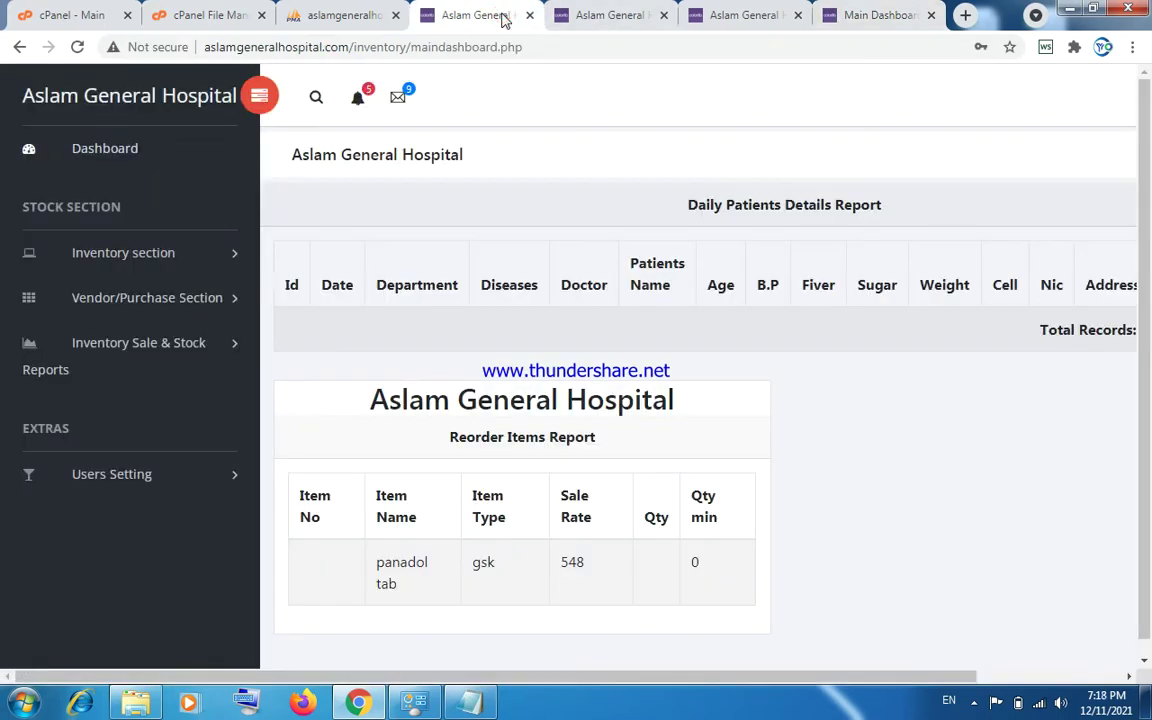
click(148, 254)
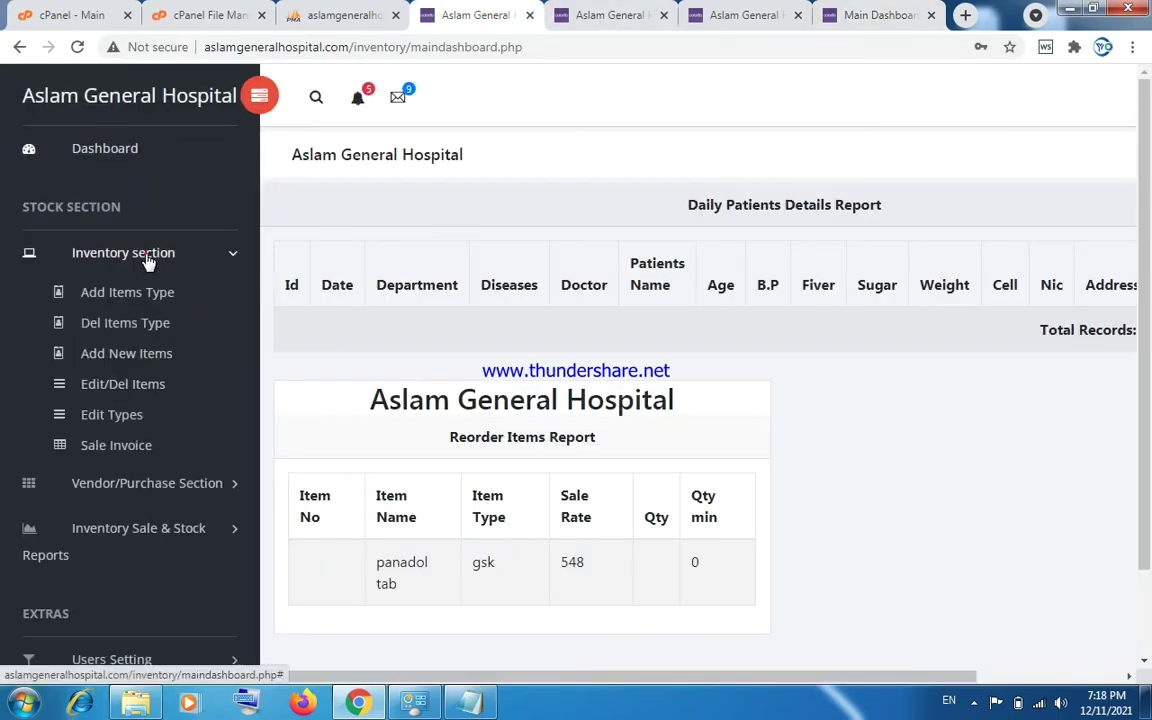
click(141, 293)
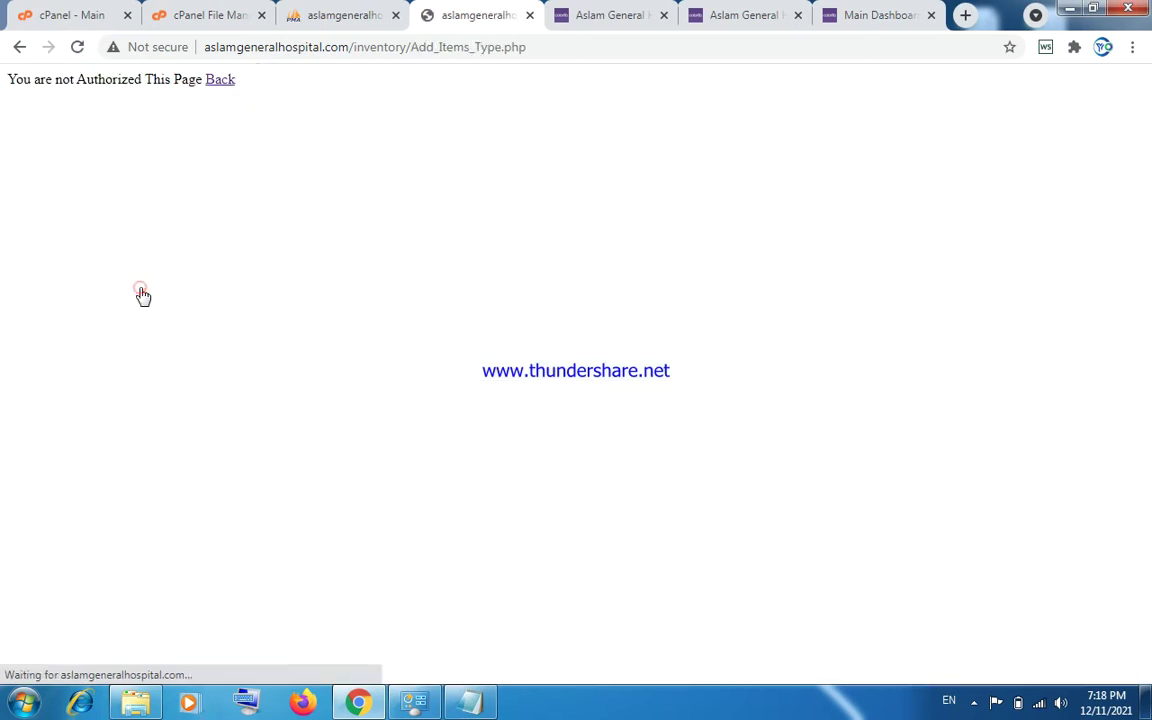
click(20, 47)
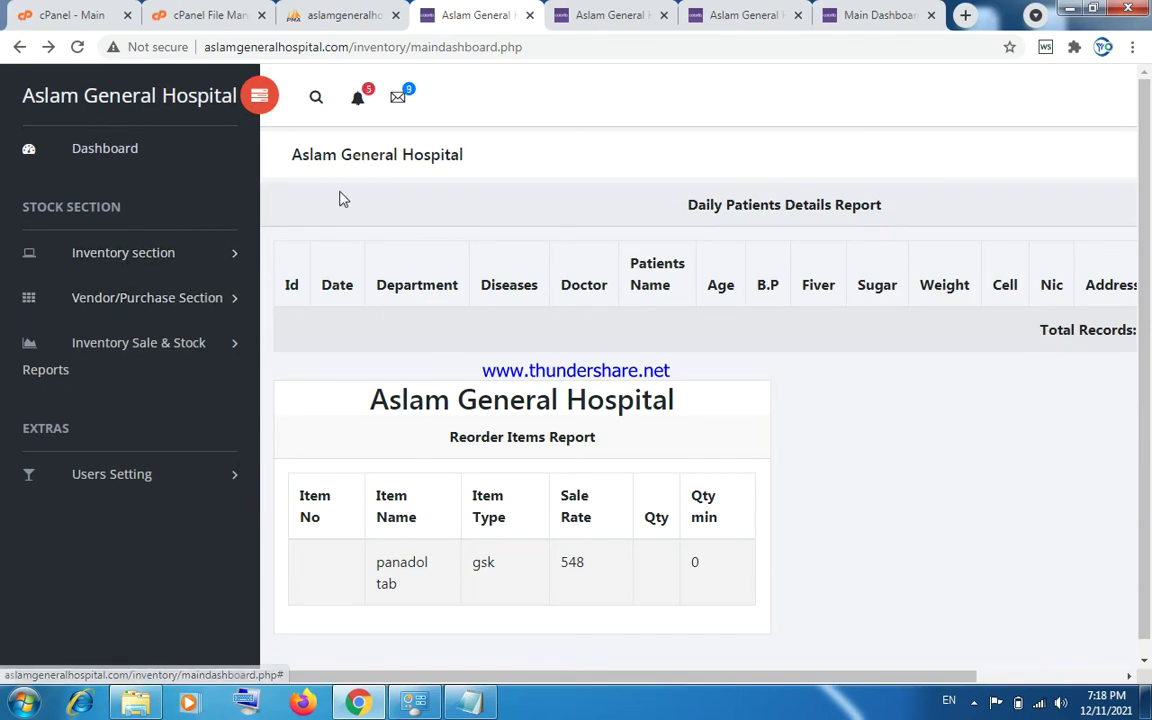
Preview the Add New Items page and the Sale Invoice page with its new-invoice form.
click(154, 258)
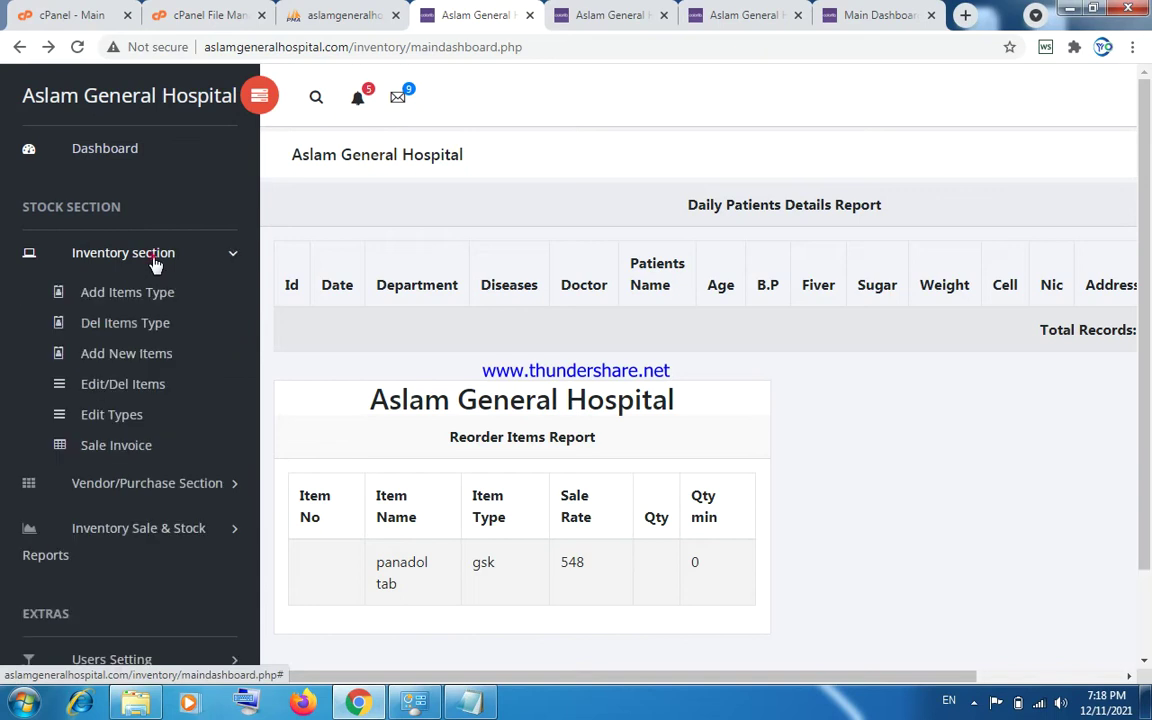
click(147, 356)
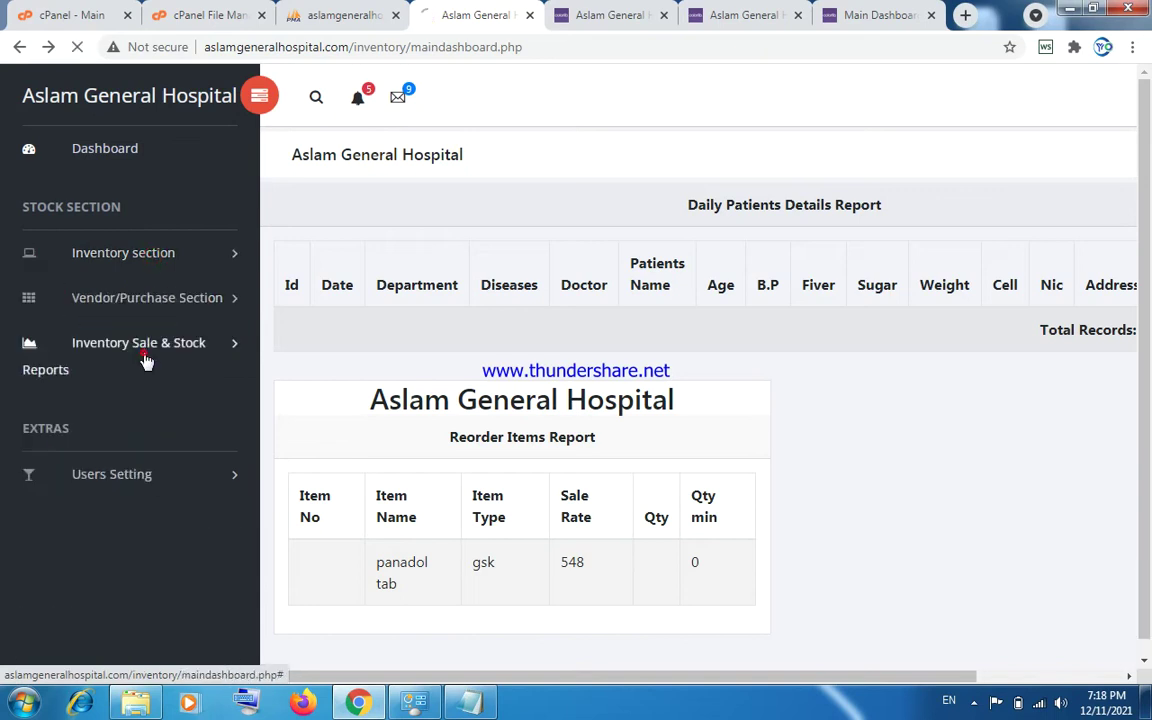
click(19, 47)
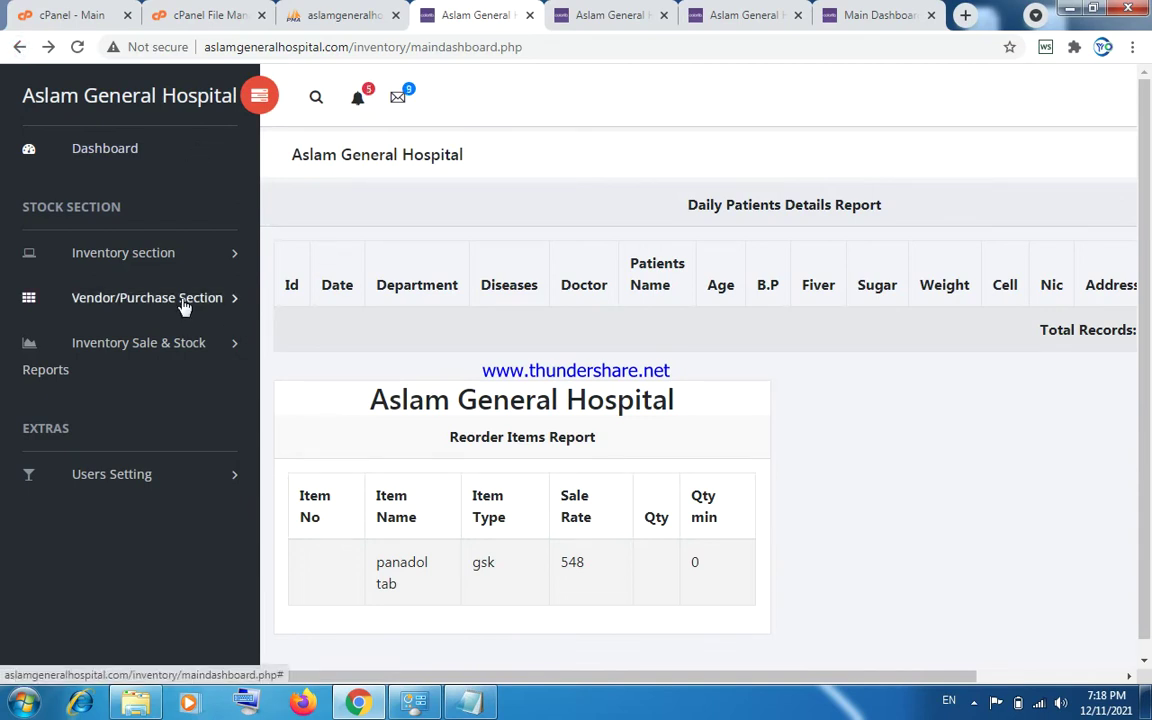
click(155, 256)
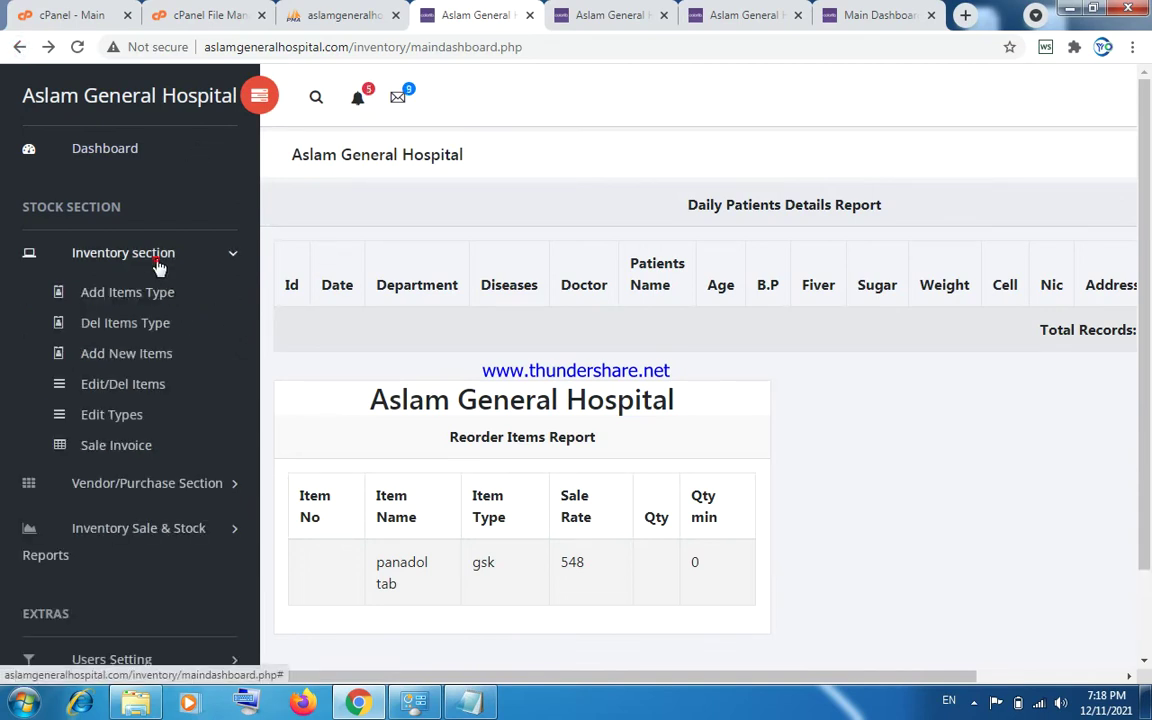
click(138, 447)
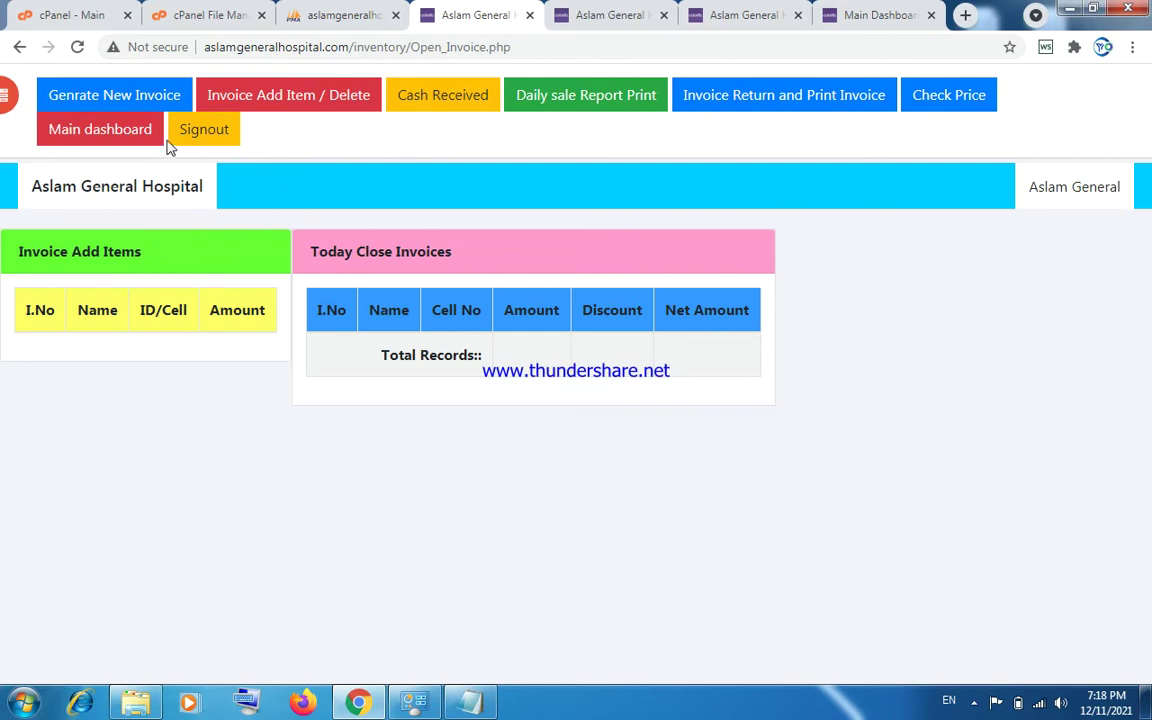
click(133, 92)
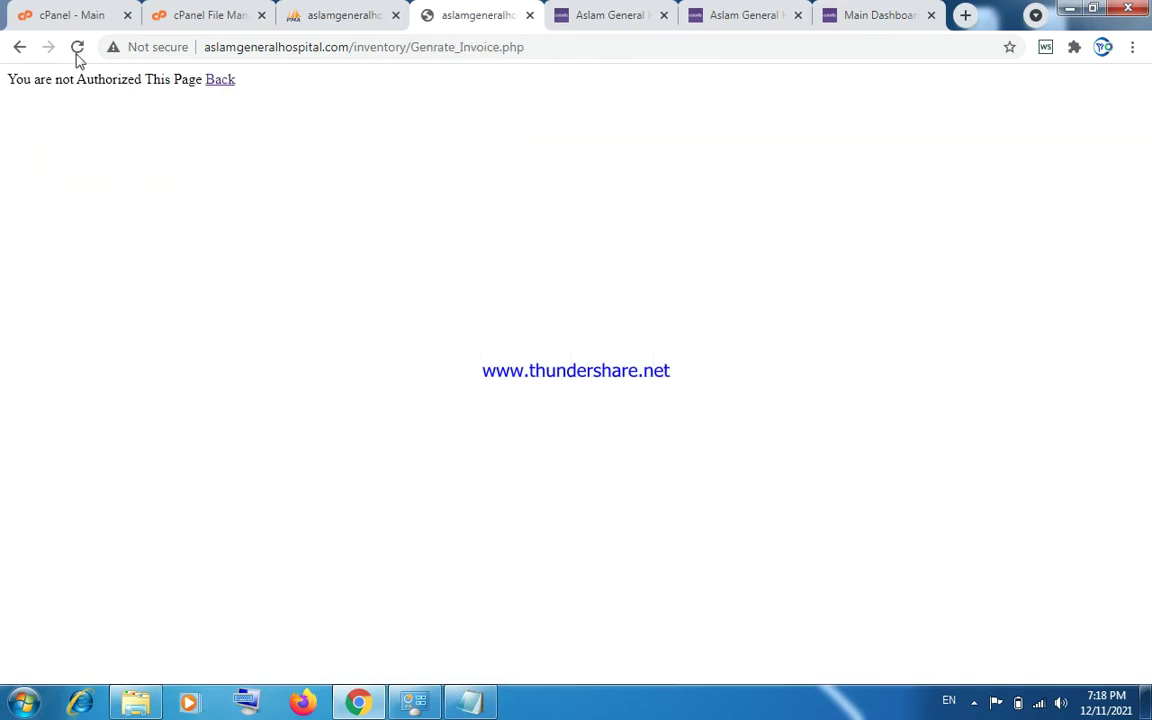
click(24, 50)
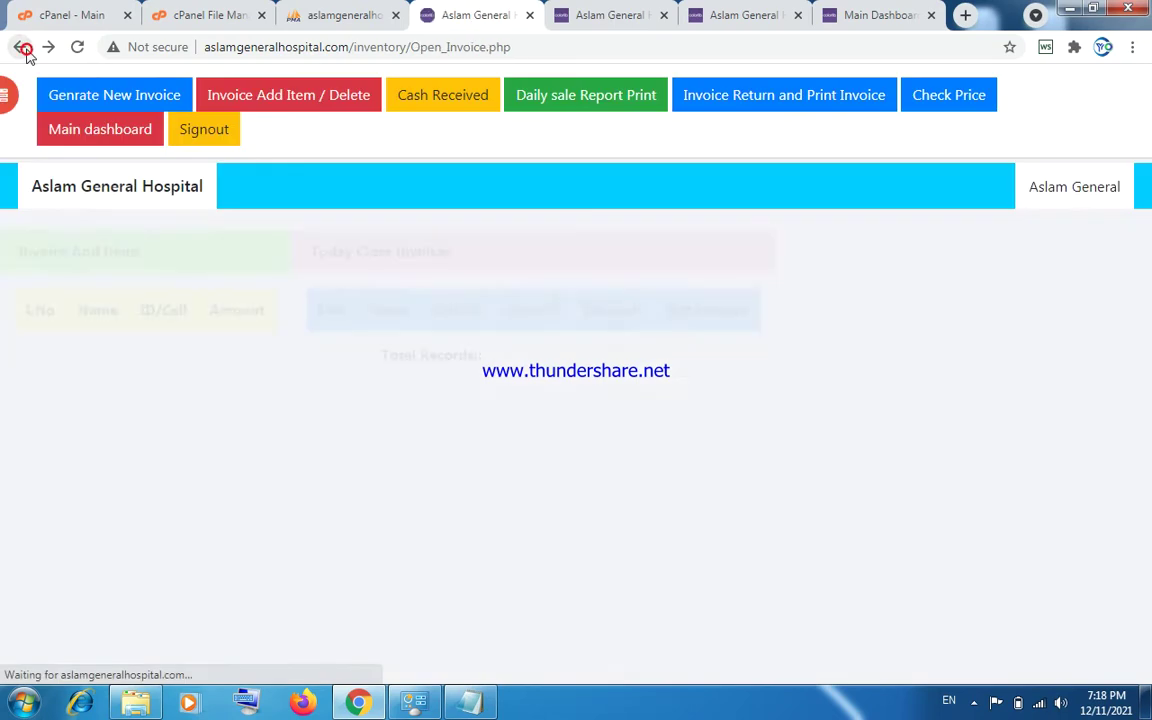
Check the Add New Patients and outdoor reports tabs, toggling the Hospital Outdoor Section menu.
click(609, 17)
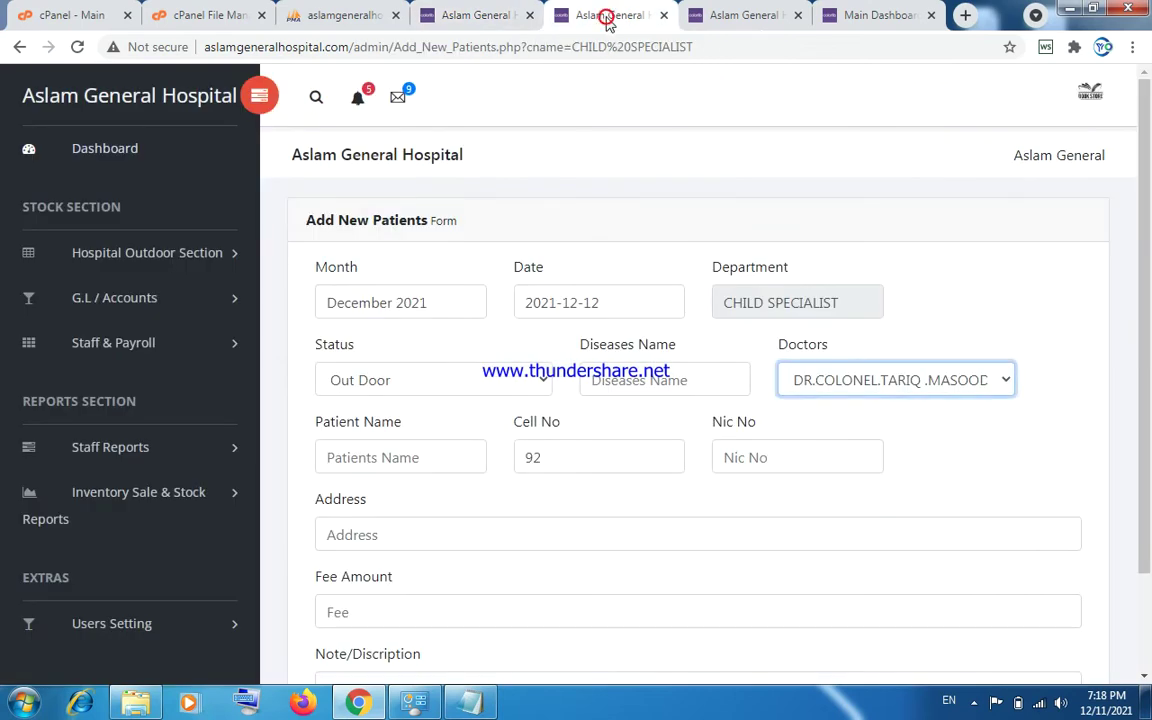
click(721, 18)
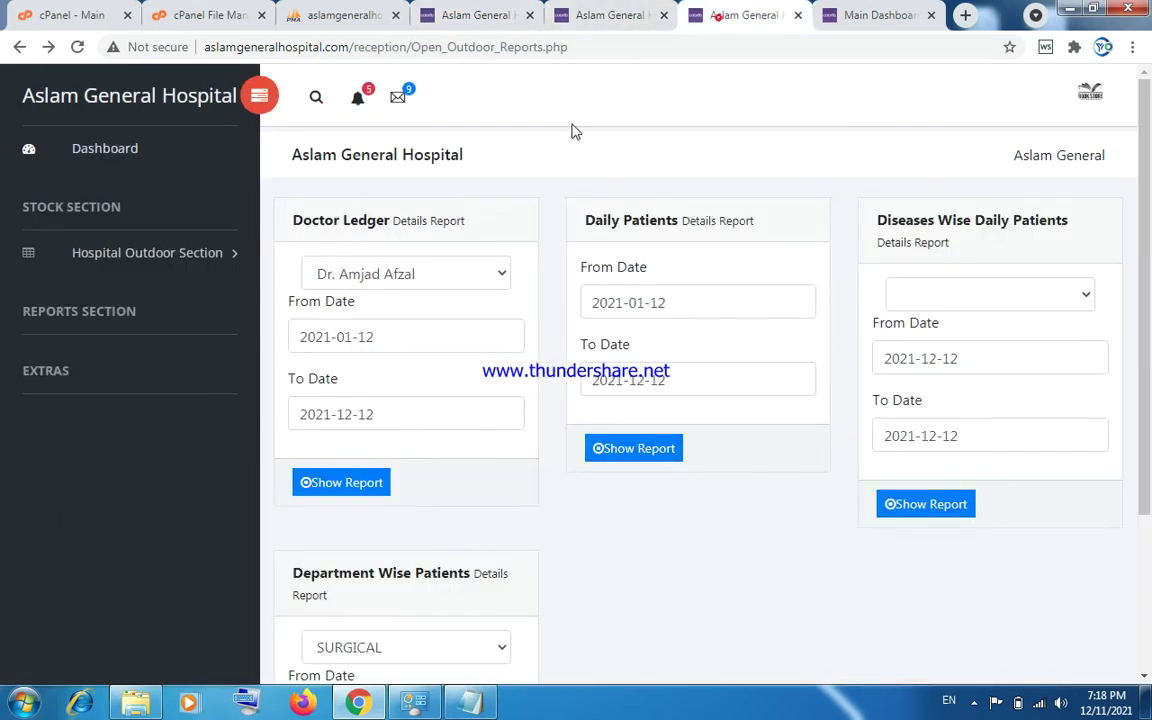
click(597, 17)
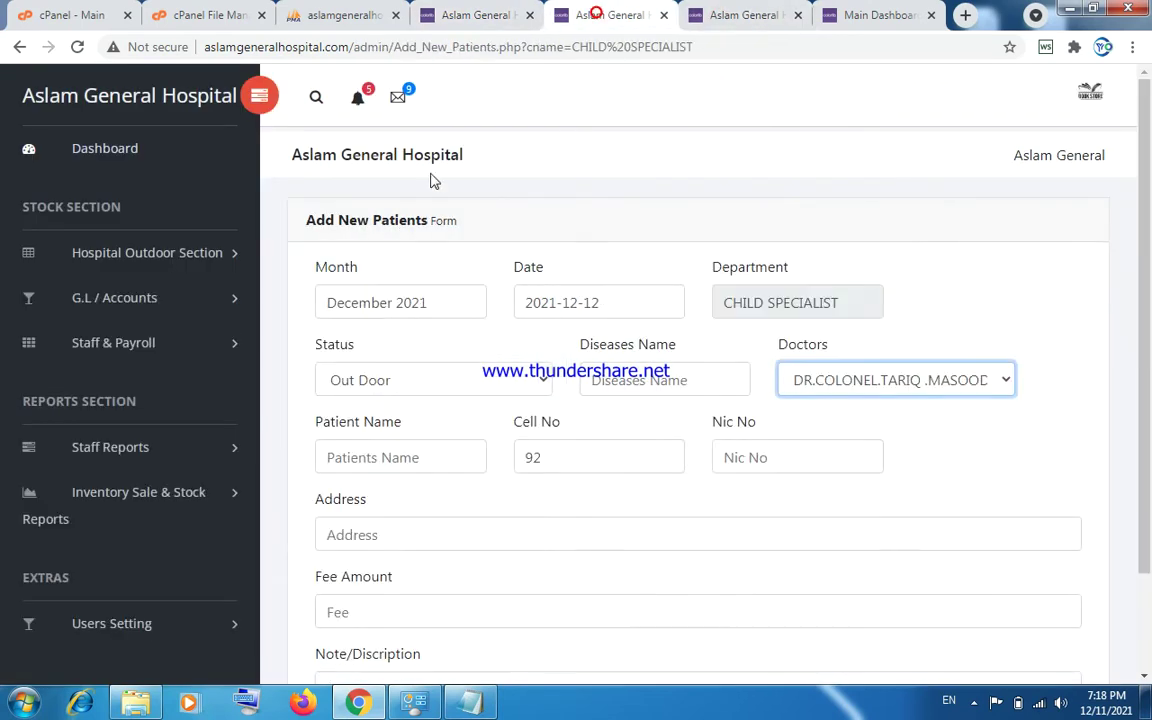
click(139, 256)
click(139, 256)
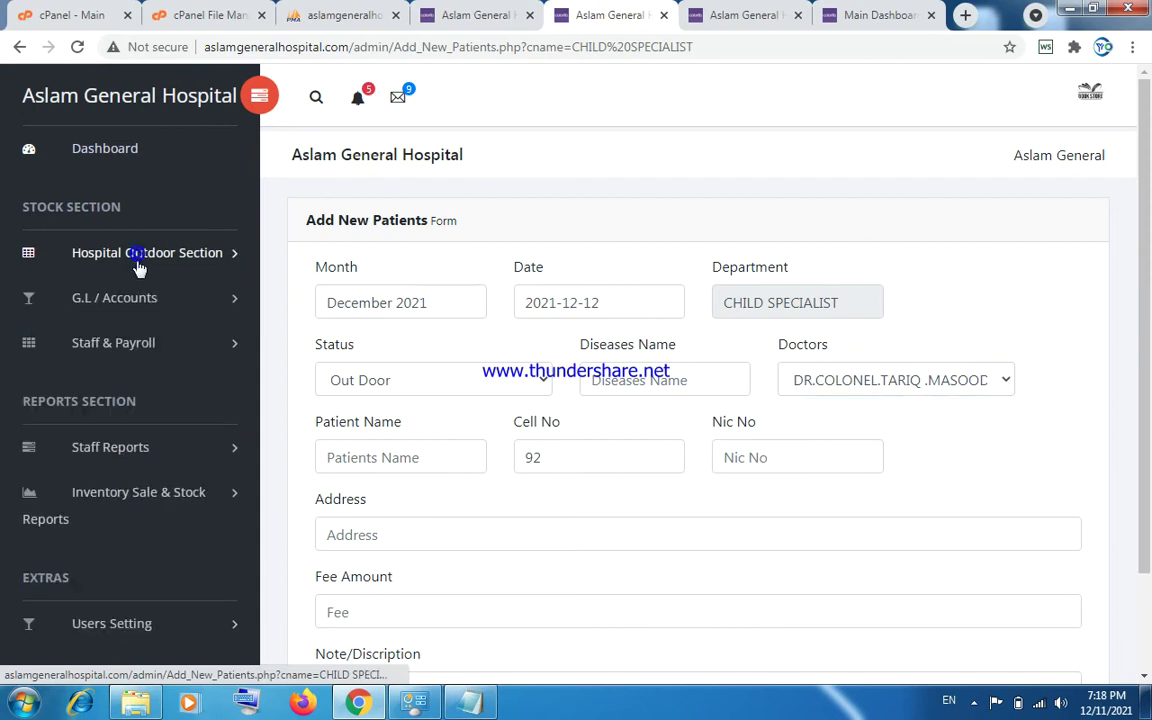
click(141, 256)
click(141, 256)
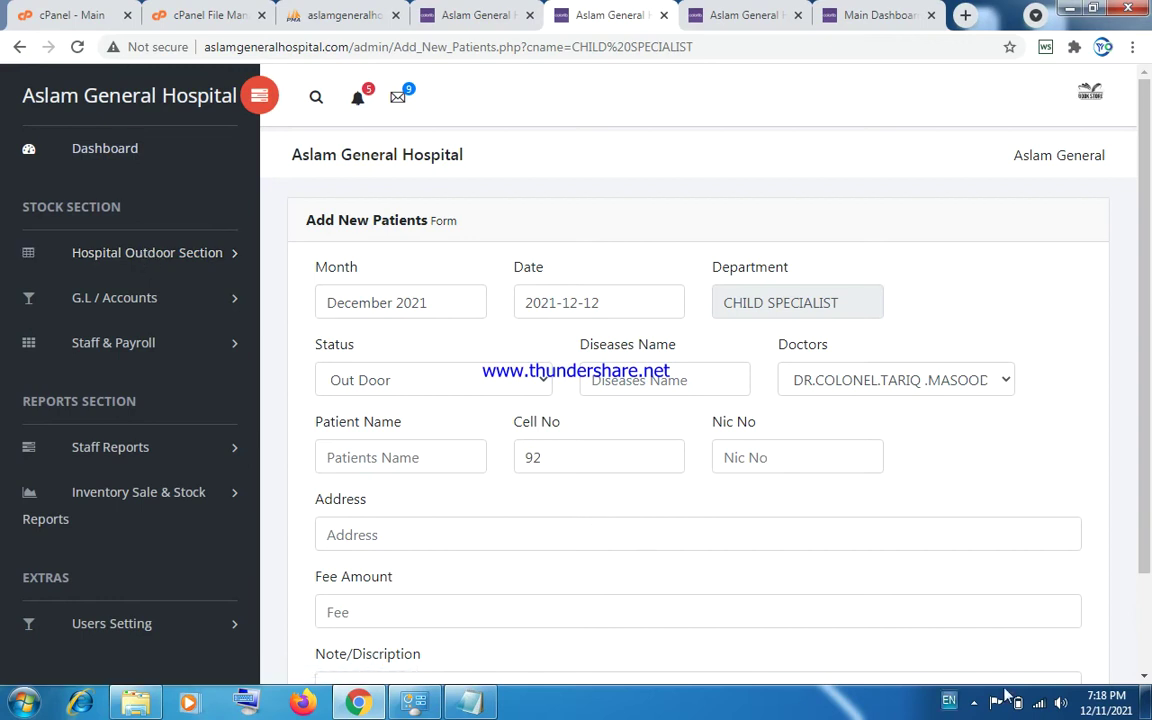
Pause the screen recorder from the system tray.
click(973, 711)
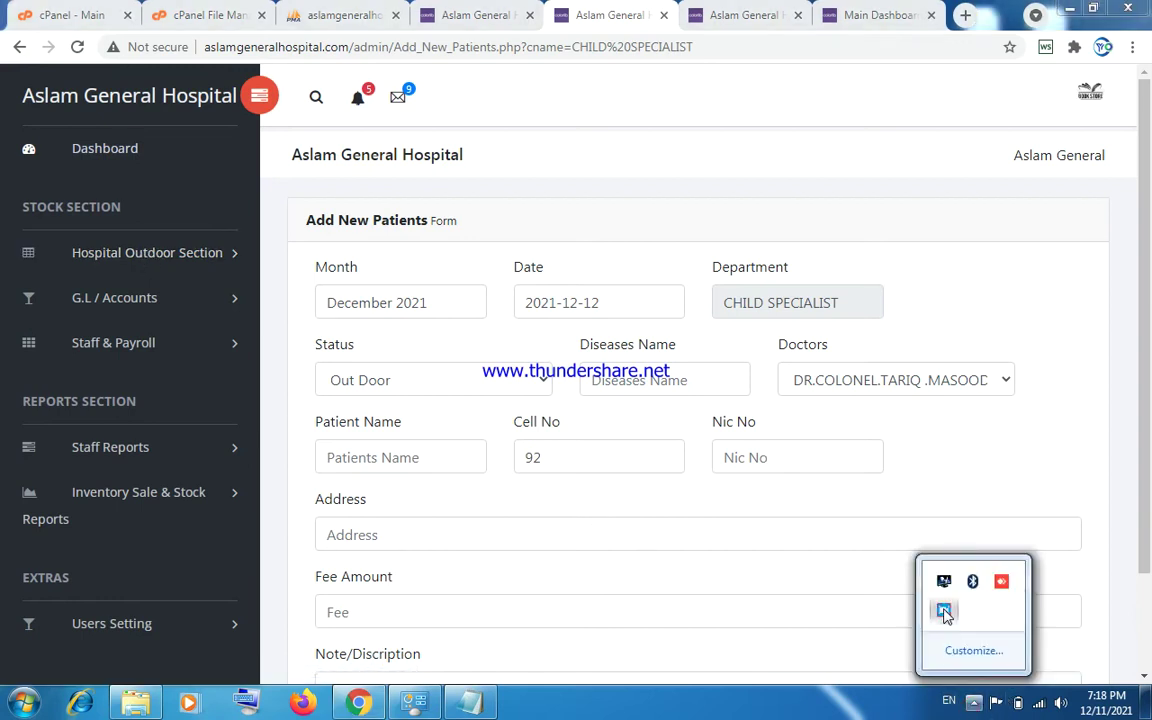
click(943, 610)
click(543, 478)
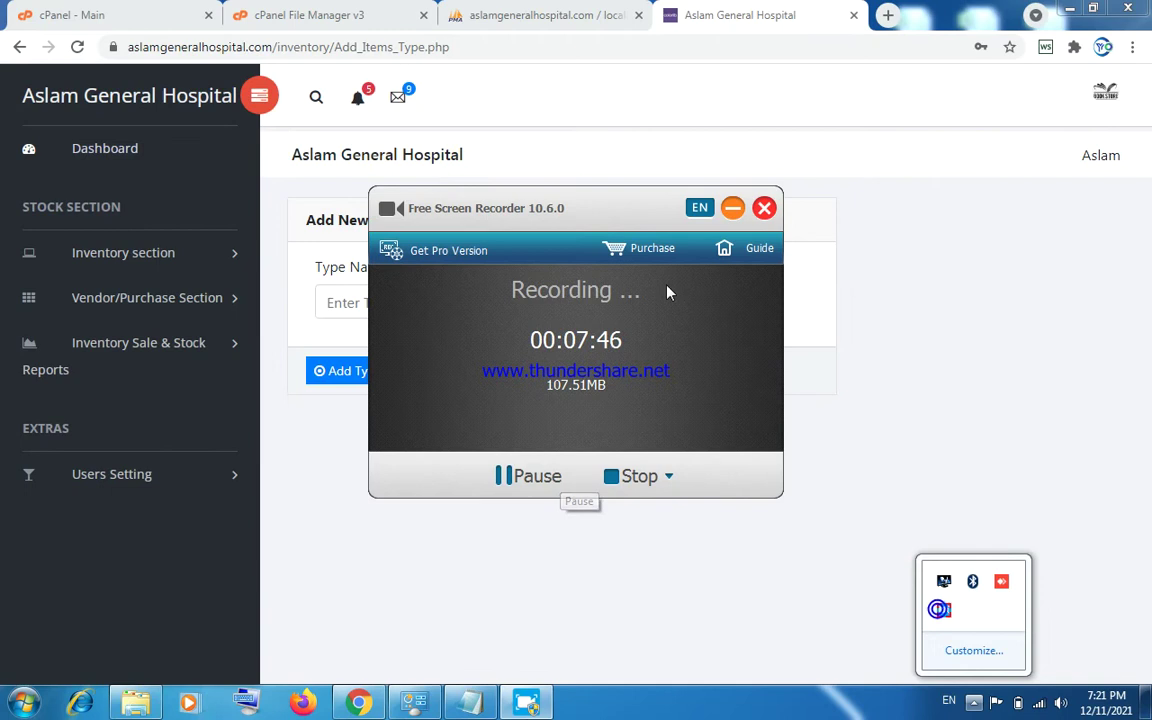
Hide the recorder and open the Add Item Type form, trying its Type Name field.
click(731, 208)
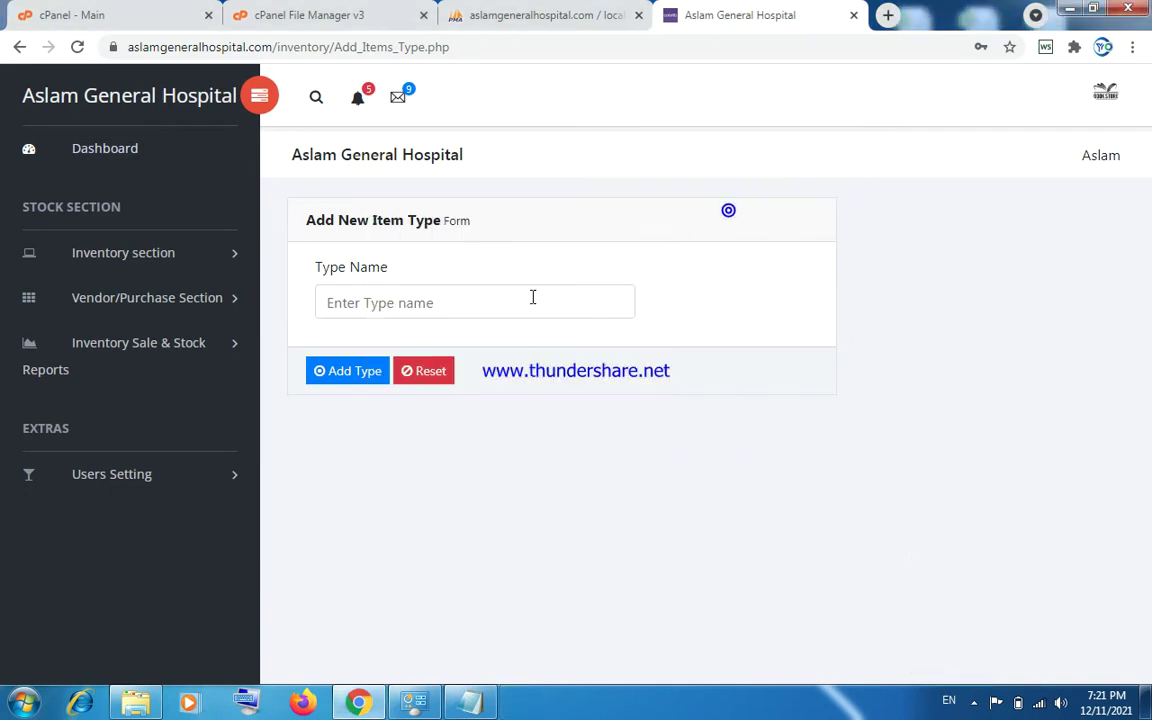
click(160, 256)
click(123, 300)
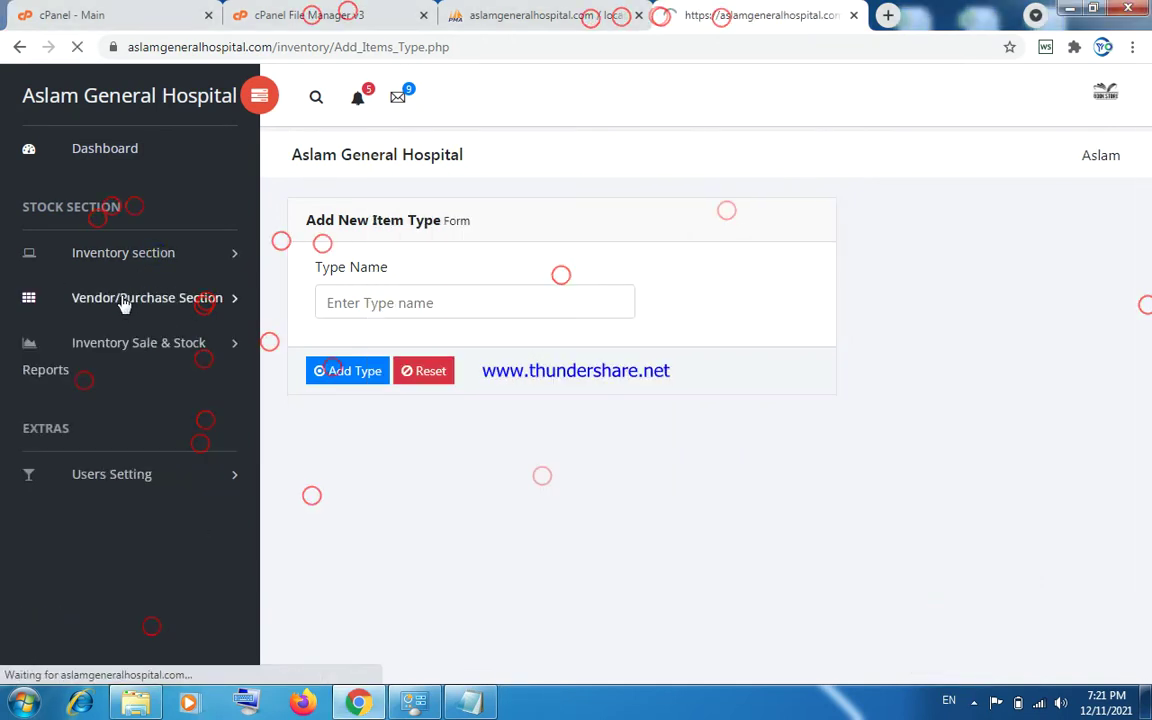
click(344, 302)
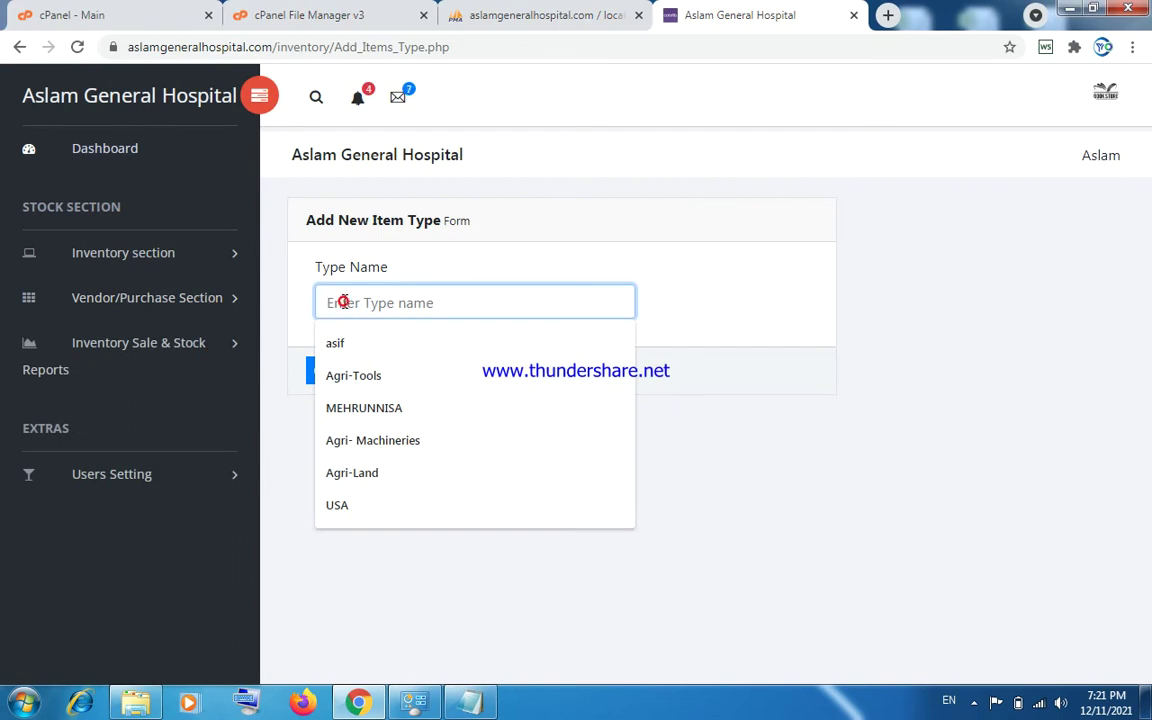
click(306, 290)
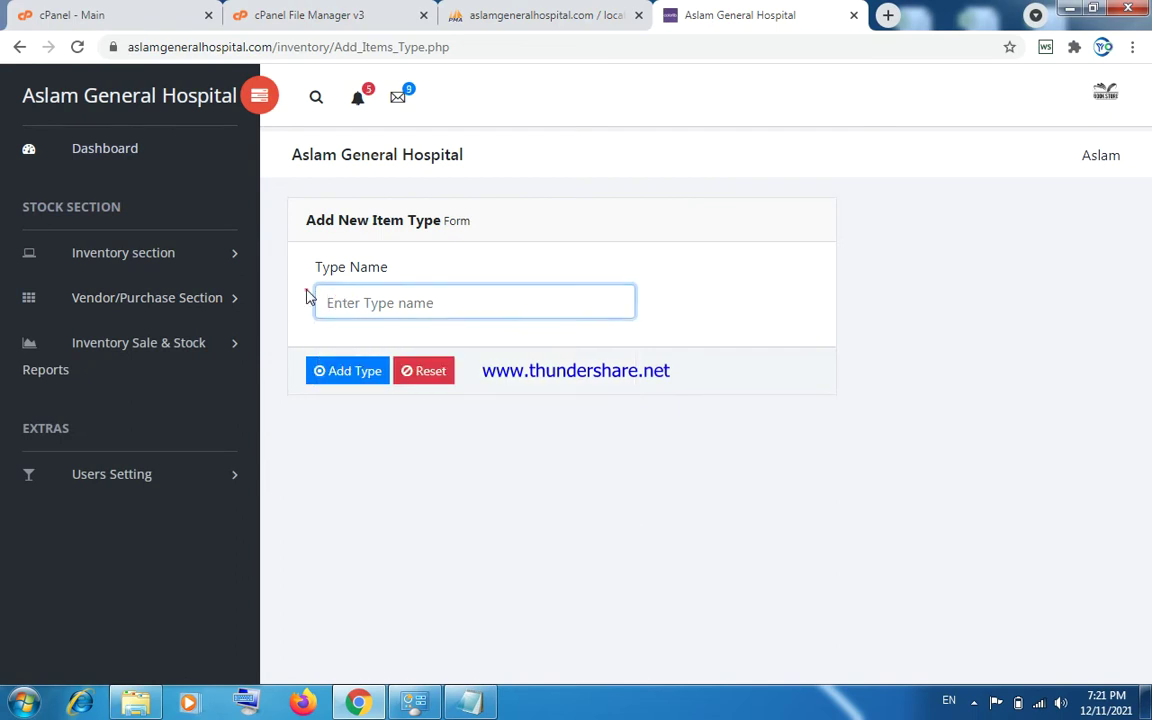
Open the Delete Item Type list and scroll through types like gsk, atco and abbott.
click(162, 256)
click(131, 352)
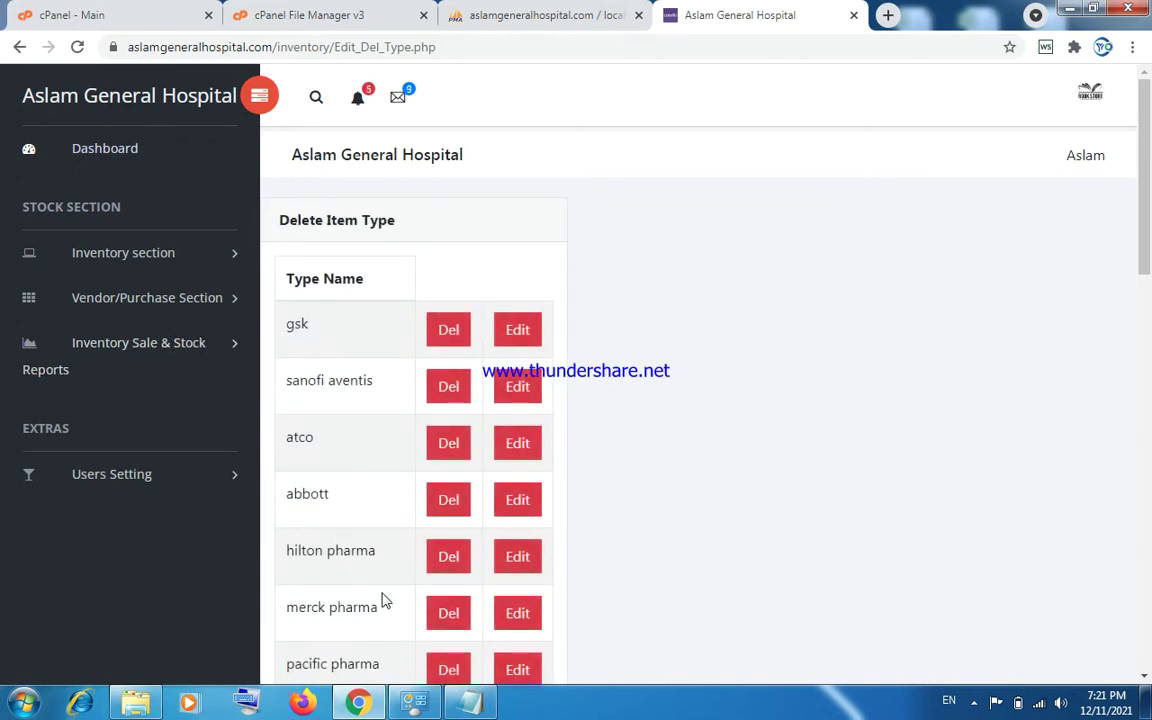
drag(1145, 265, 785, 261)
click(141, 258)
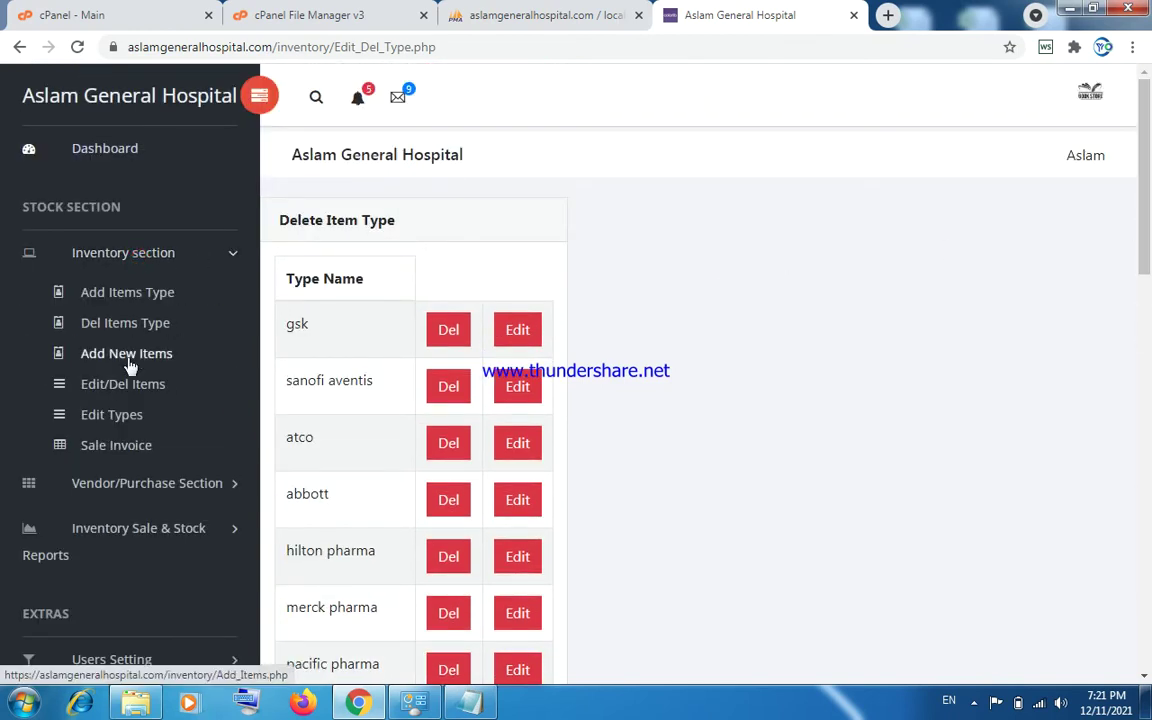
Open Add New Items and check Item No, item type gsk, Item Name, Cost Price pack and Pack Size.
click(130, 360)
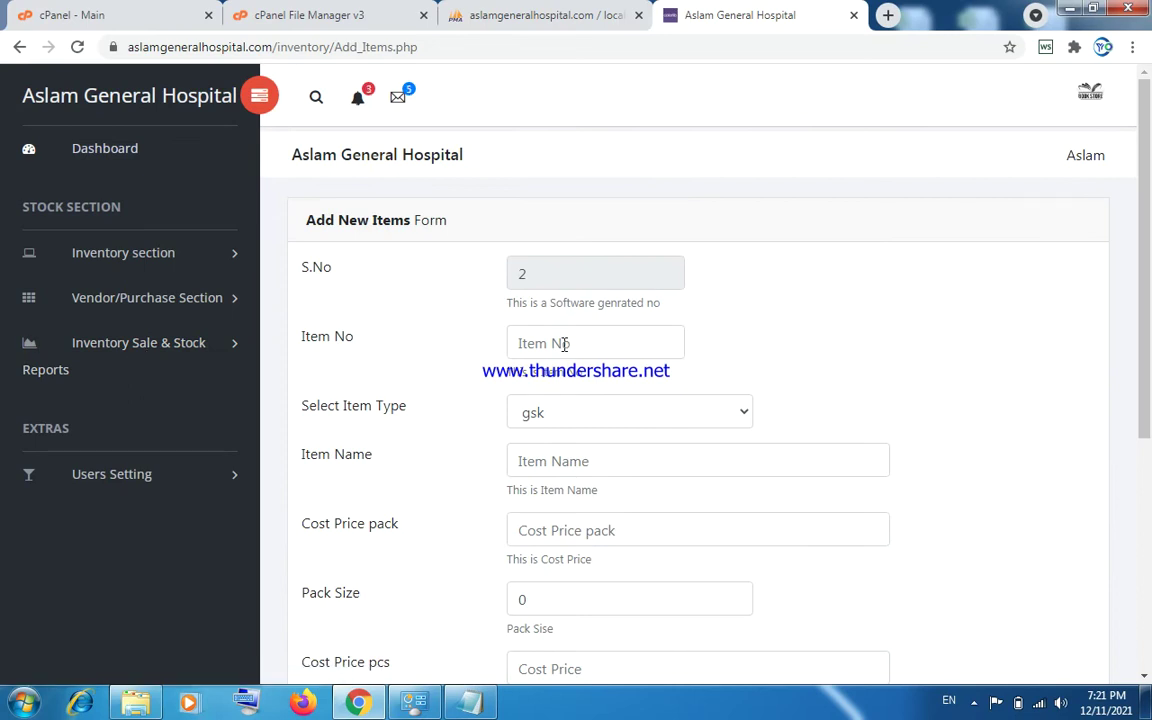
click(565, 344)
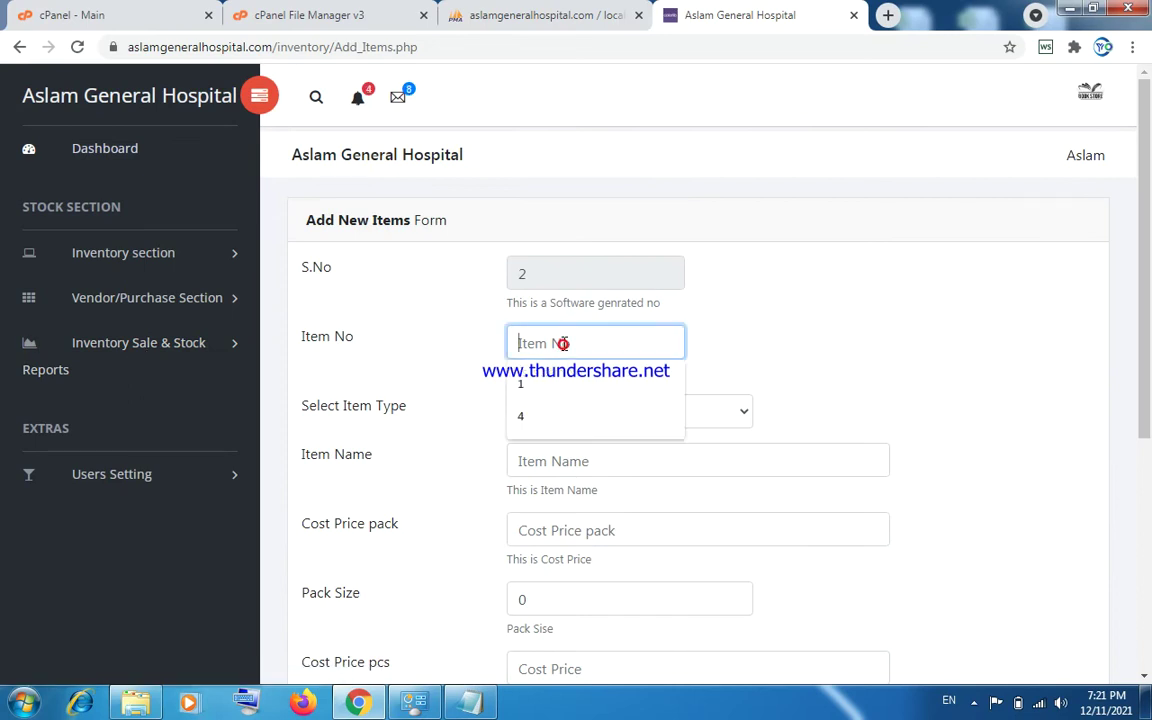
click(728, 340)
click(690, 422)
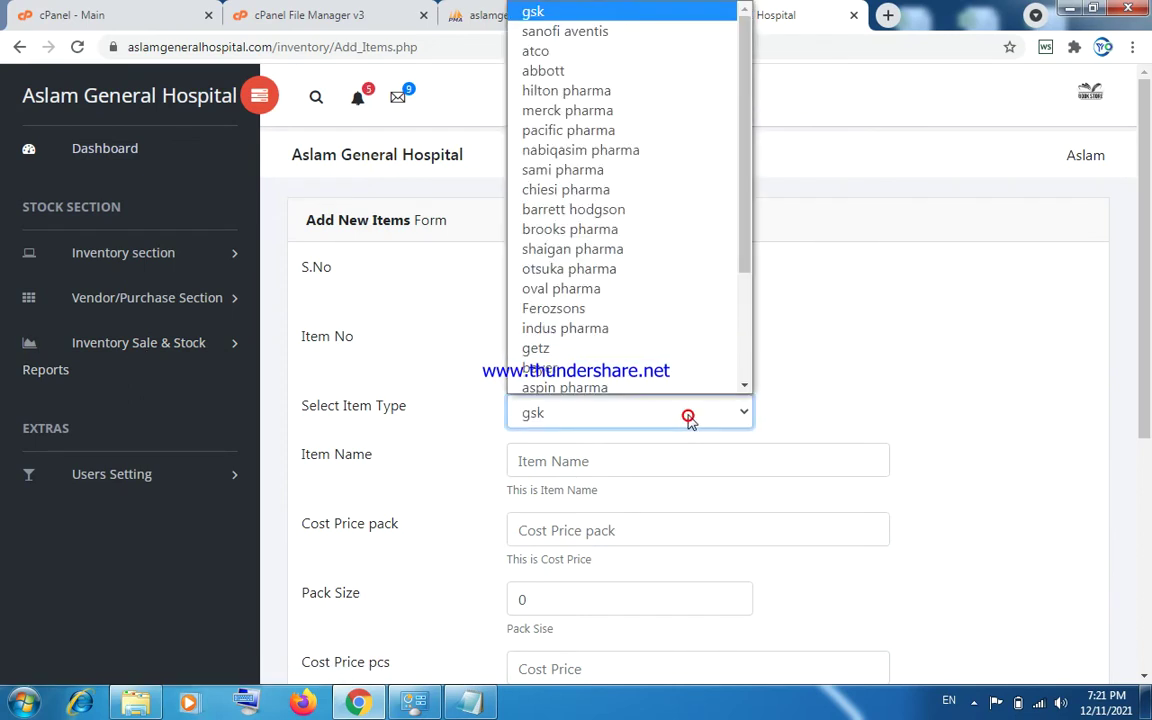
drag(743, 248, 750, 365)
click(782, 324)
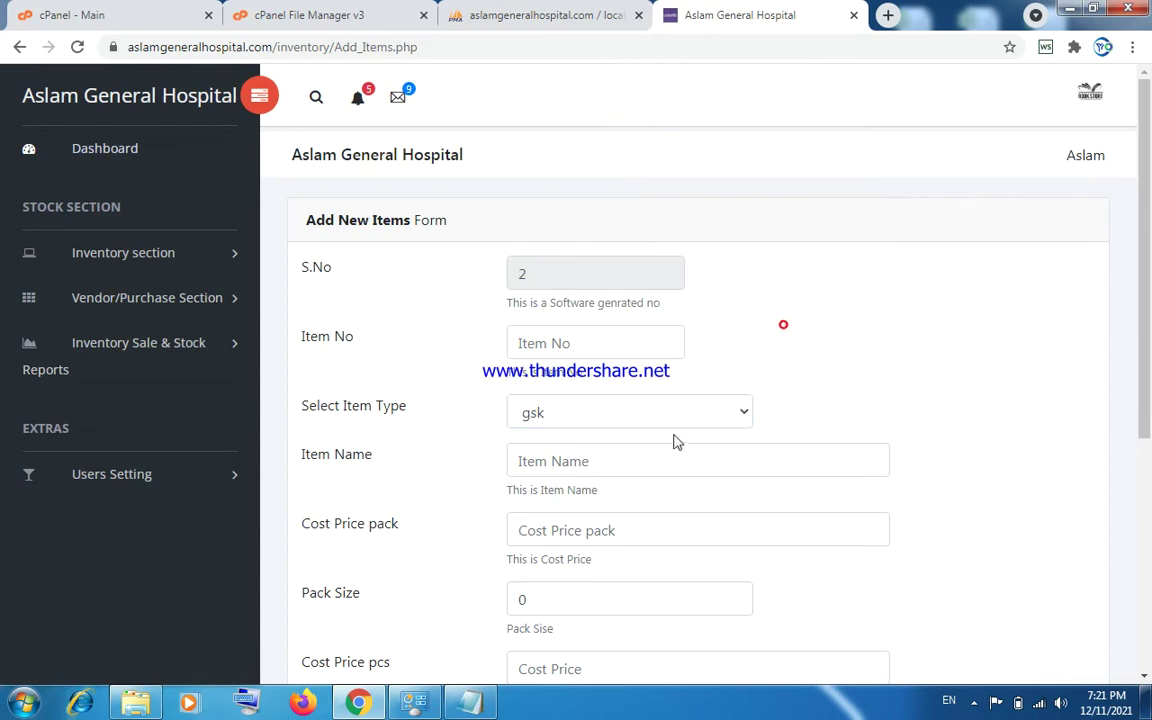
click(668, 445)
click(759, 523)
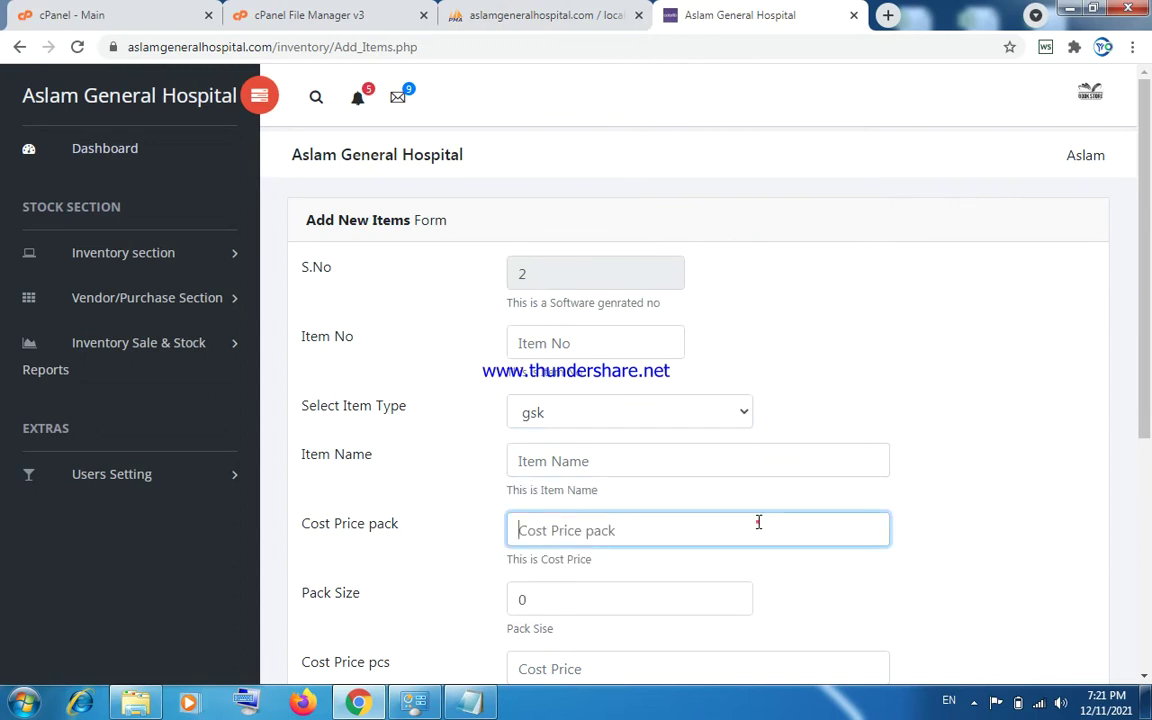
click(710, 604)
Review the Cost Price pcs, Retail Price, Reorder Level Qty and Item Farmula fields.
drag(1148, 439, 1148, 555)
click(665, 407)
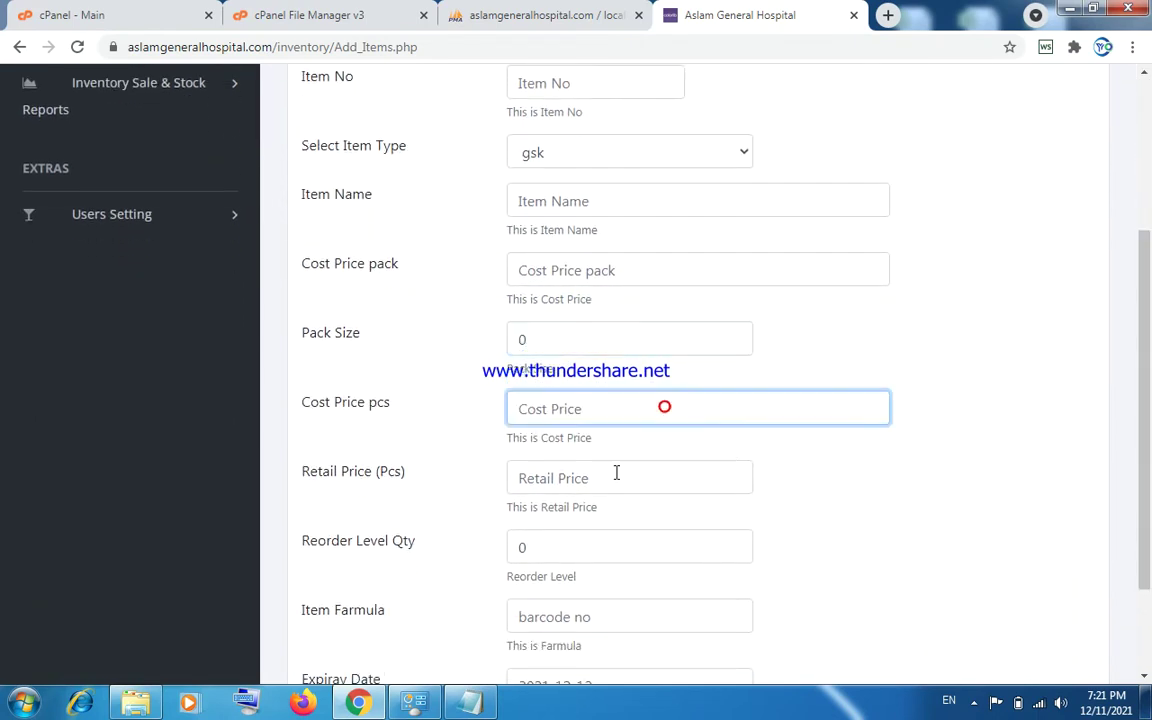
click(616, 473)
click(773, 471)
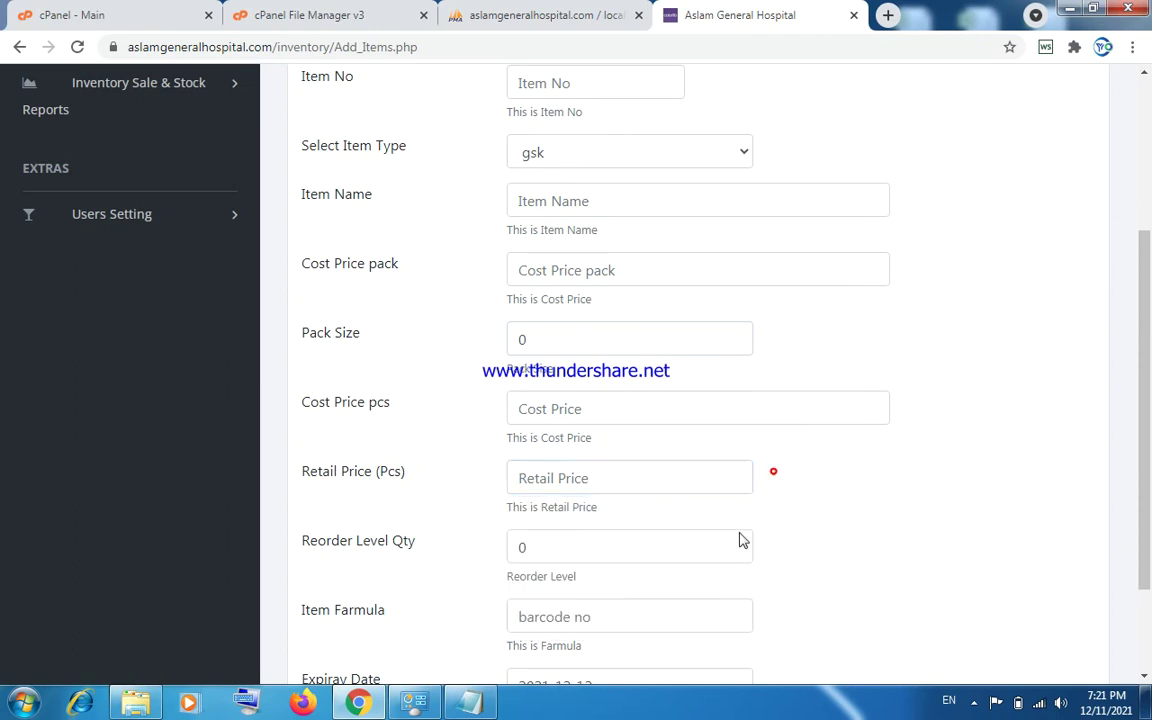
click(615, 557)
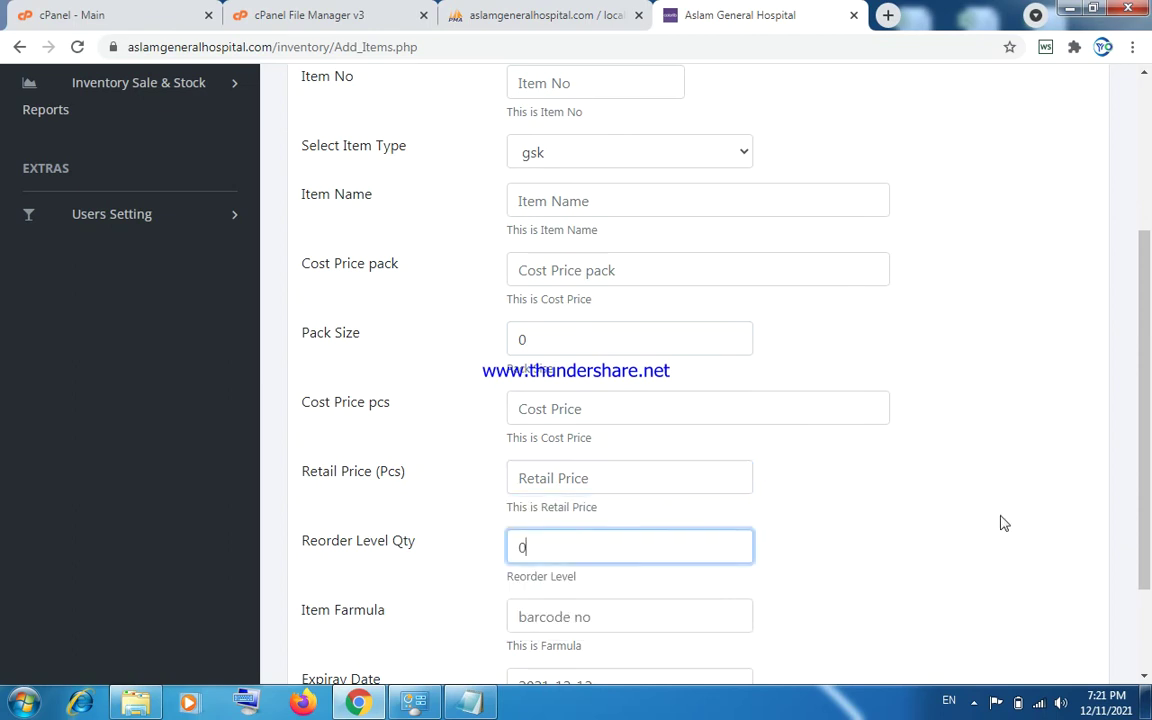
drag(1146, 468, 1146, 548)
click(578, 481)
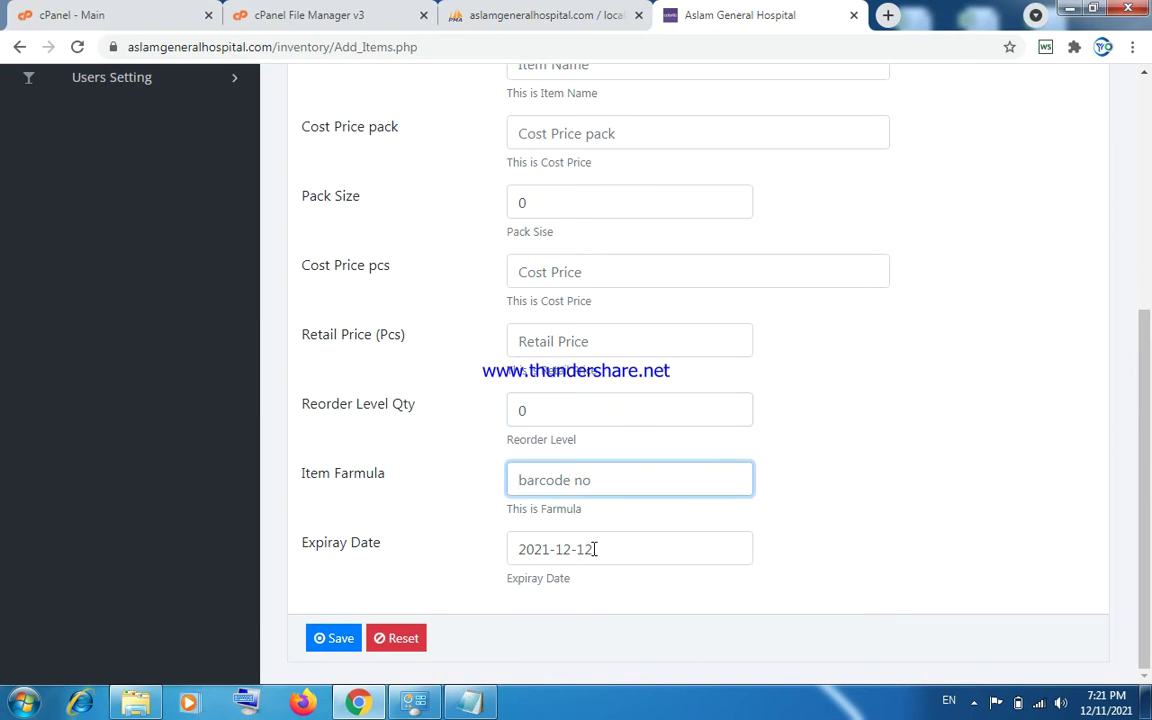
scroll(1127, 484, up, 5)
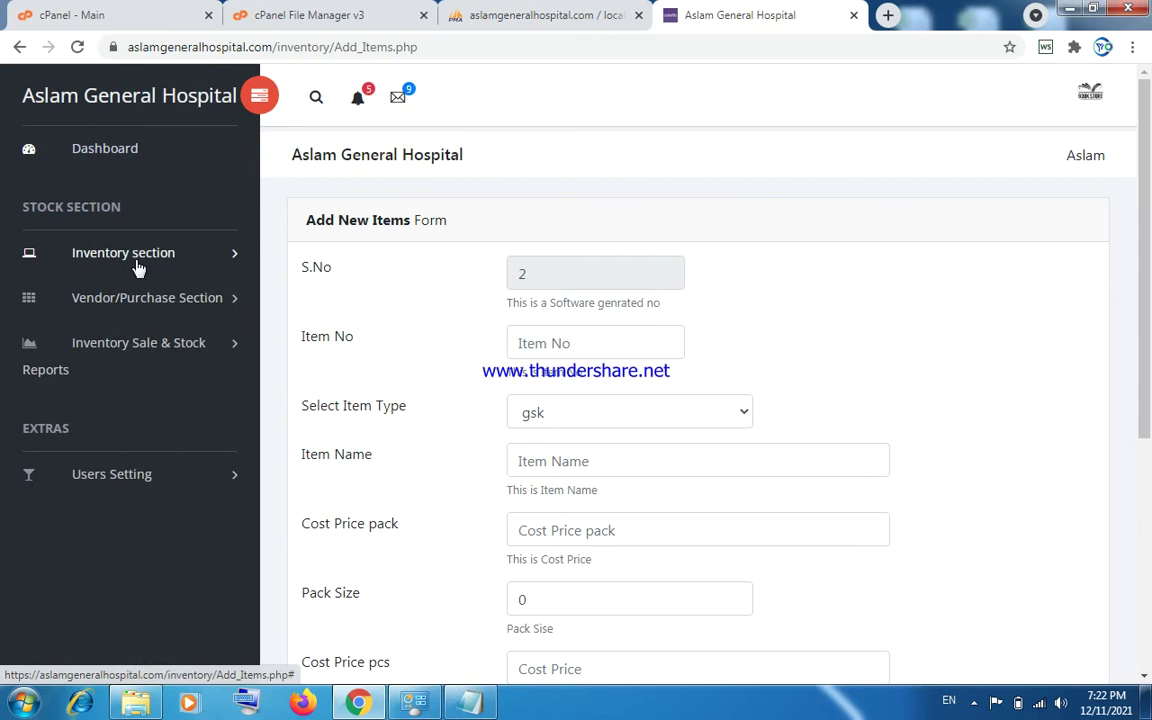
View the items under gsk via Edit/Del Items, then open the Sale Invoice page.
click(134, 258)
click(130, 388)
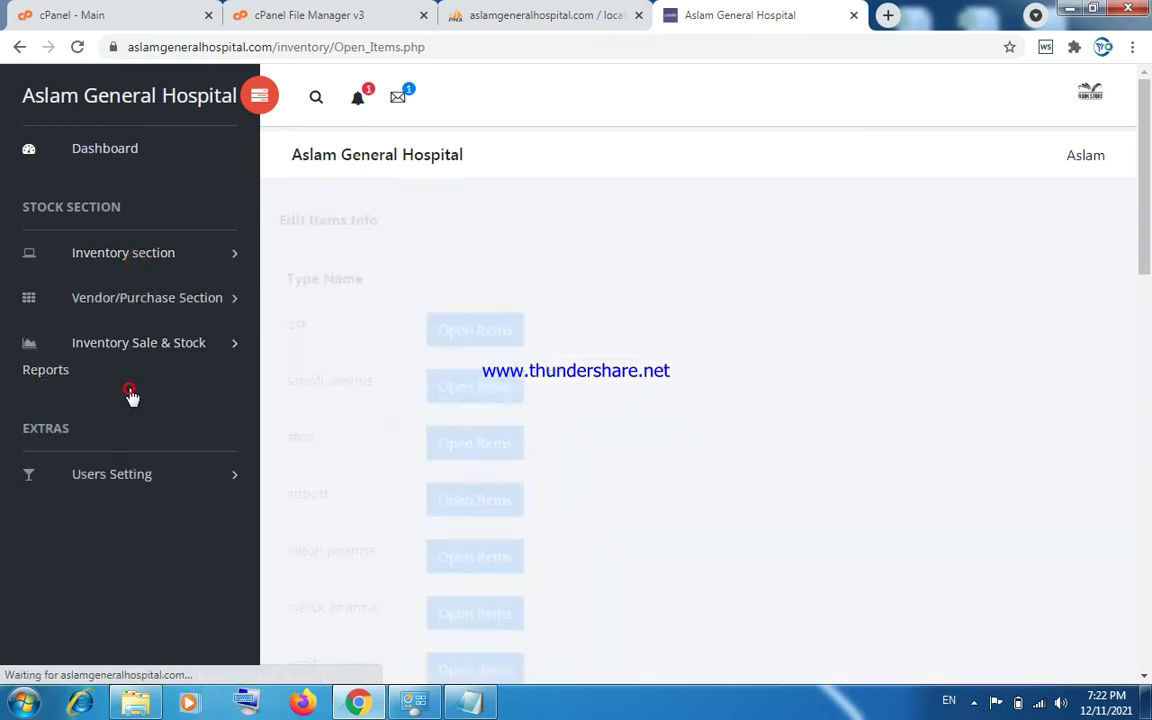
click(466, 339)
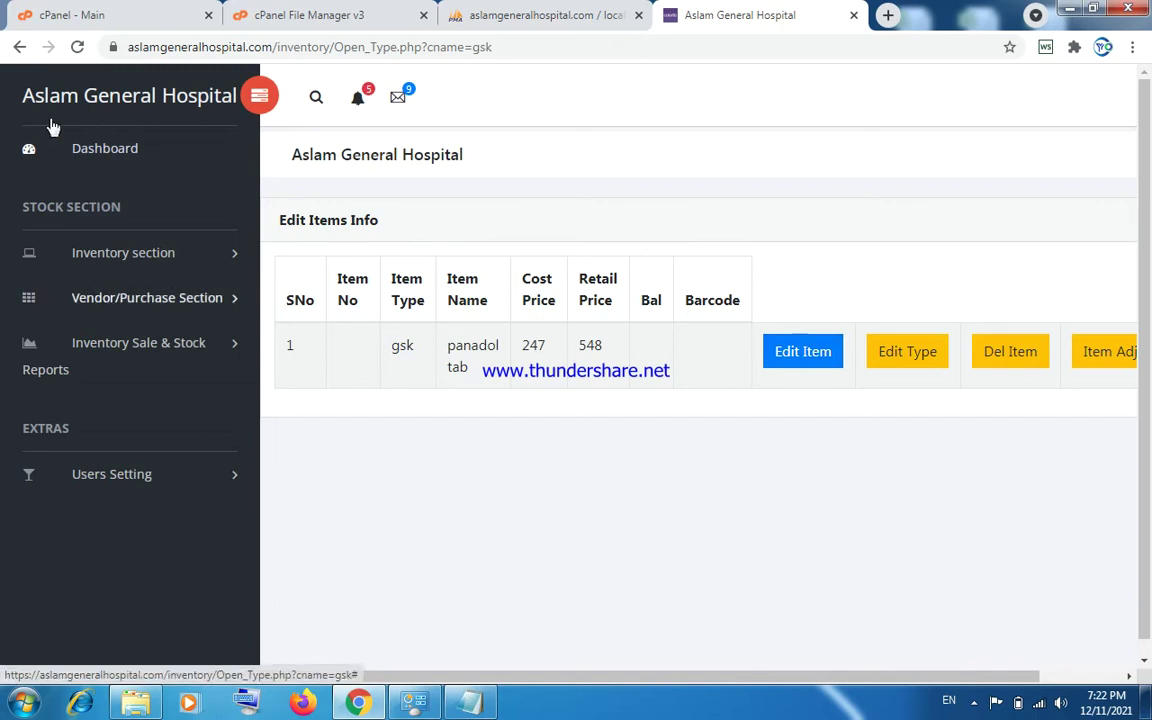
click(143, 264)
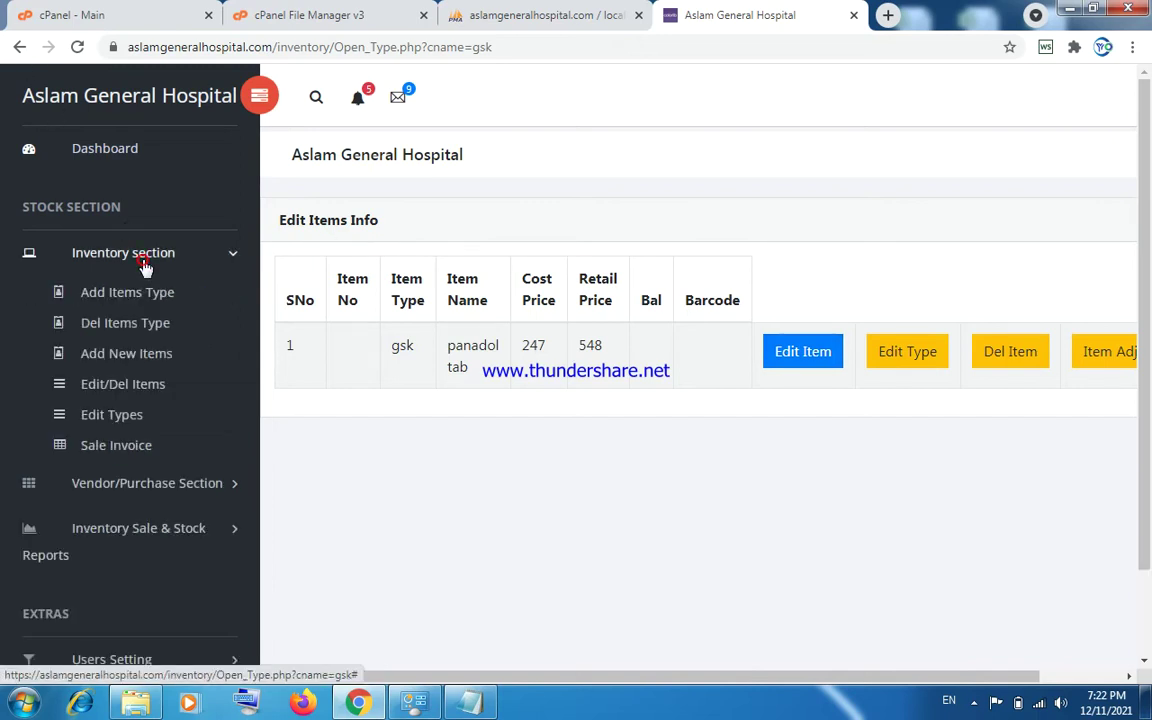
click(118, 449)
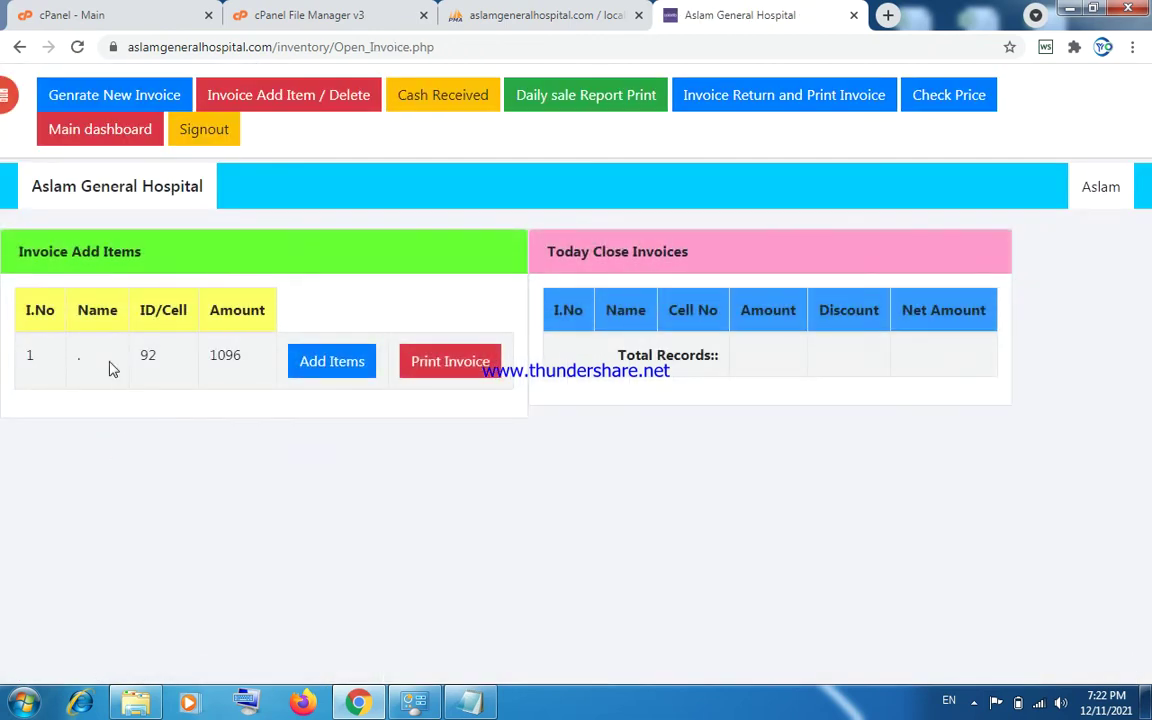
Generate invoice 2 for a suggested saved customer and open its Add Items form.
click(140, 100)
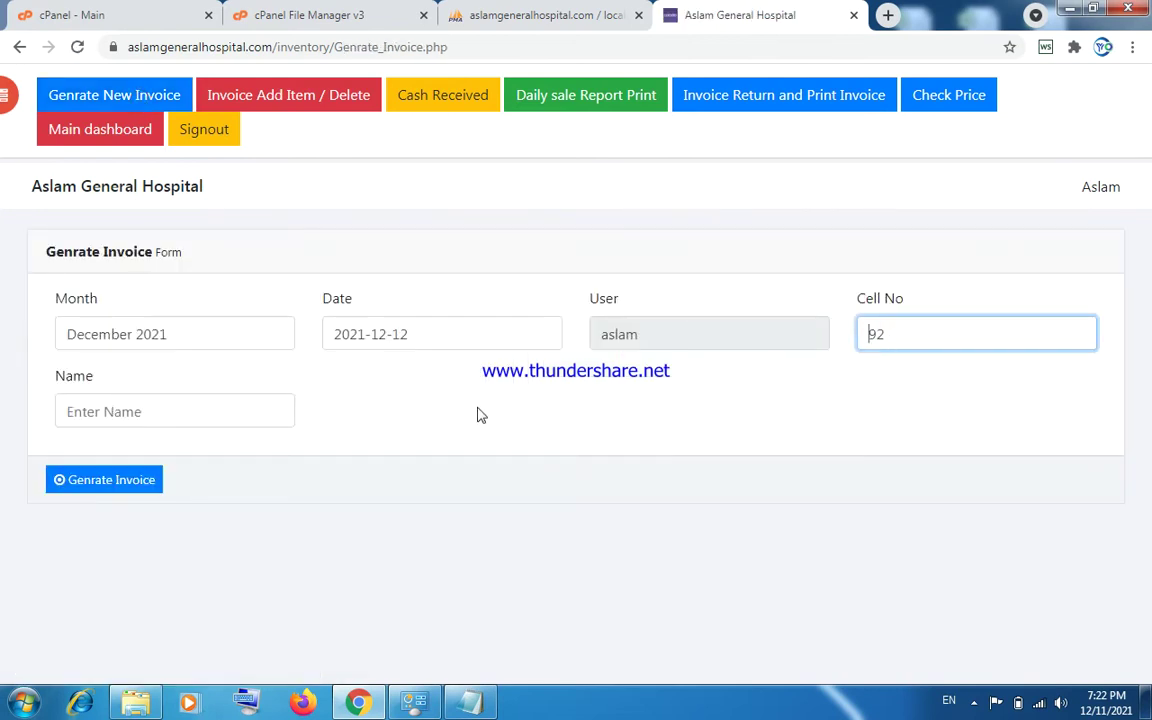
click(195, 411)
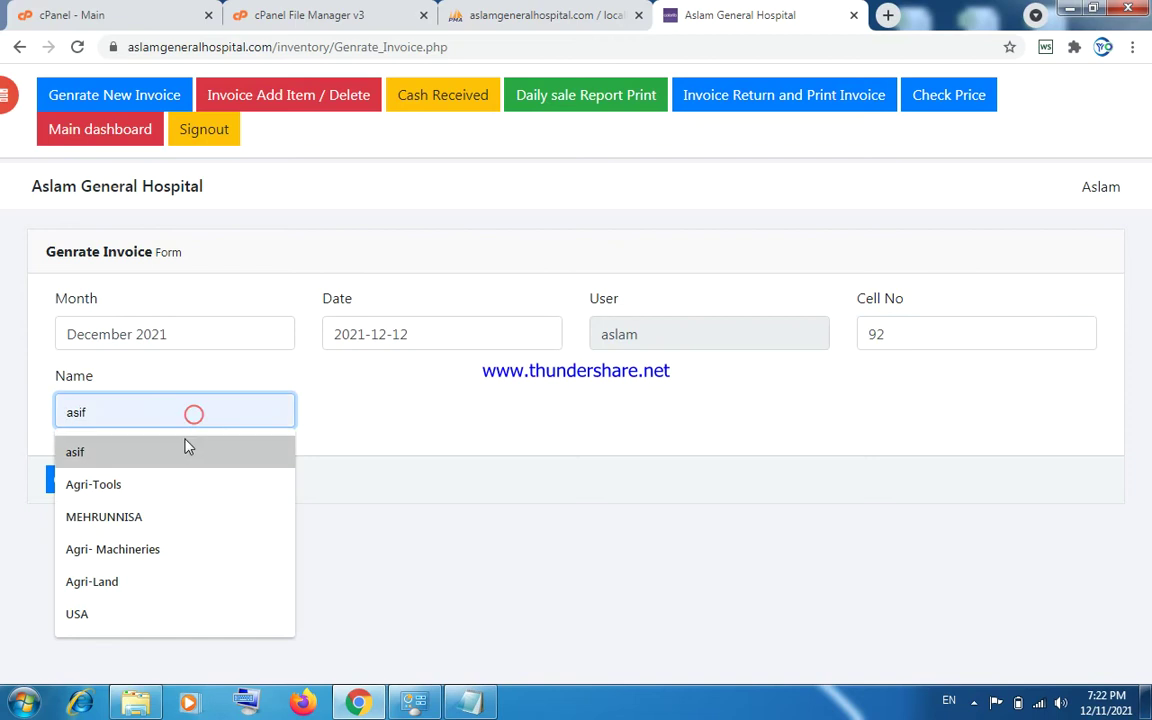
click(185, 447)
click(122, 487)
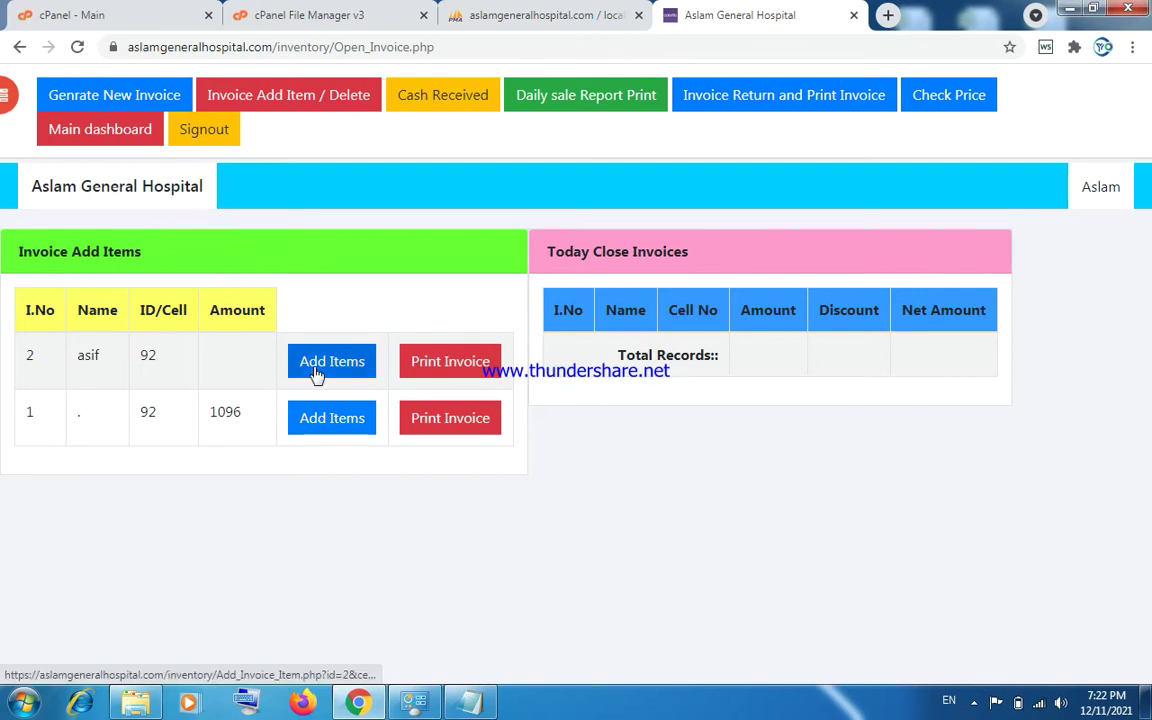
click(322, 368)
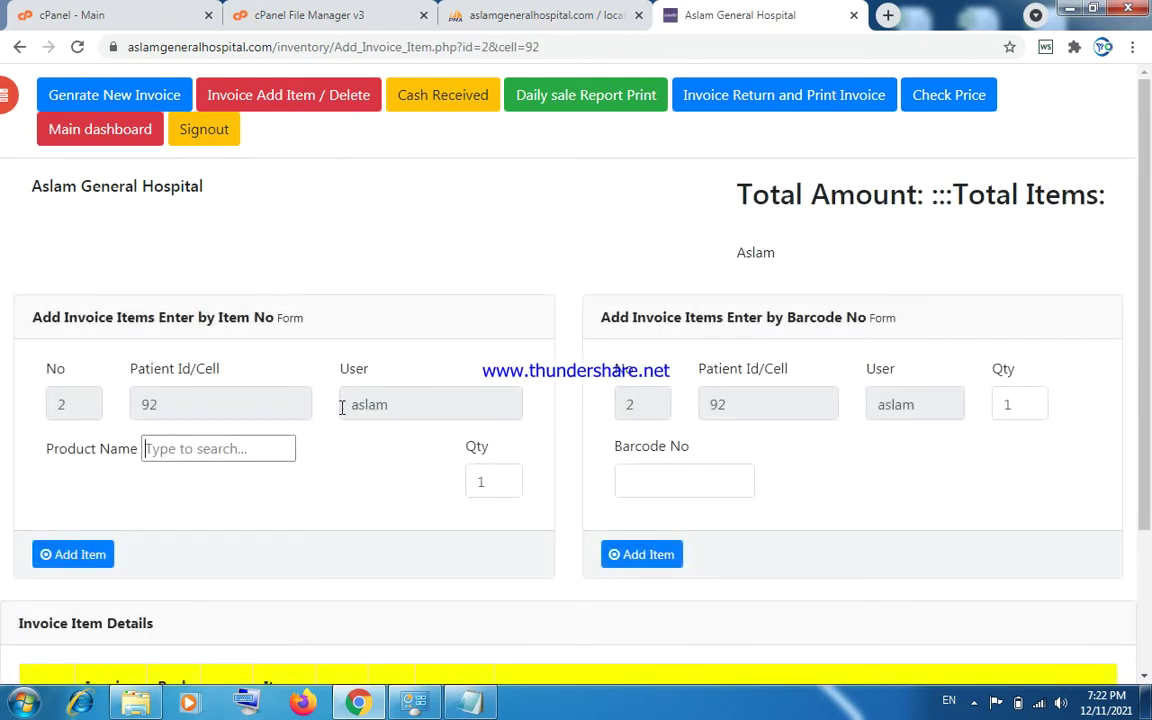
Search the Product Name box and pick panadol tab from the autocomplete.
text(s)
key(BackSpace)
text(a)
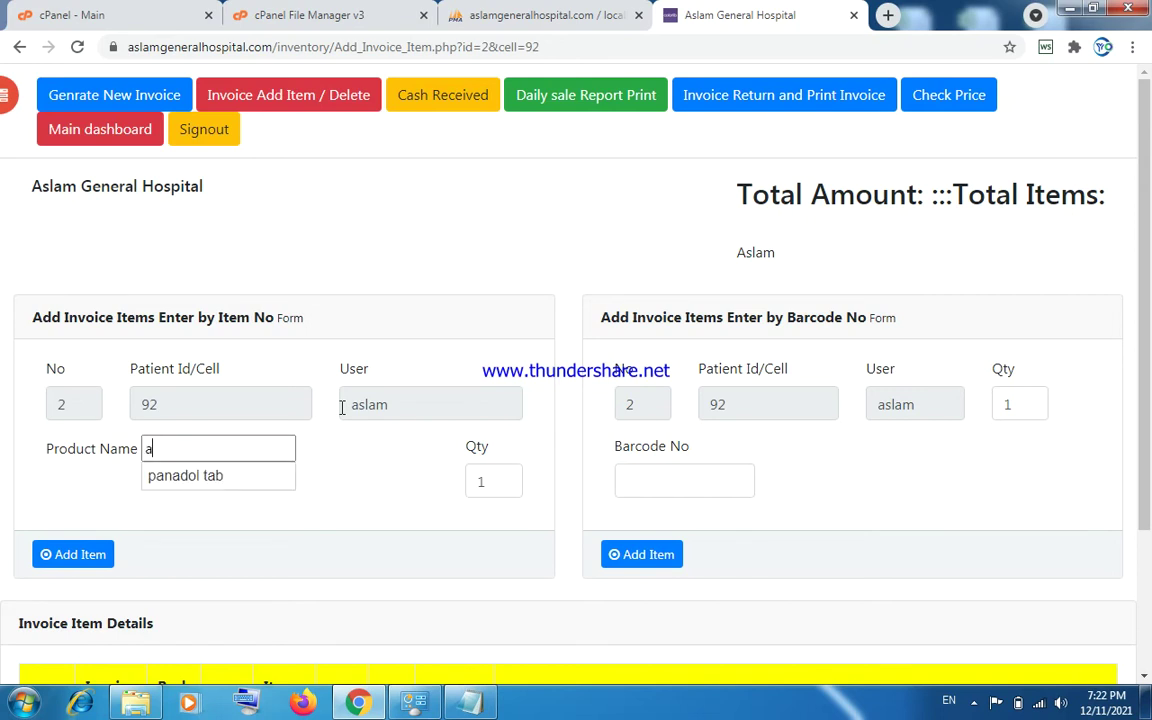
key(BackSpace)
text(p)
key(Down)
key(Return)
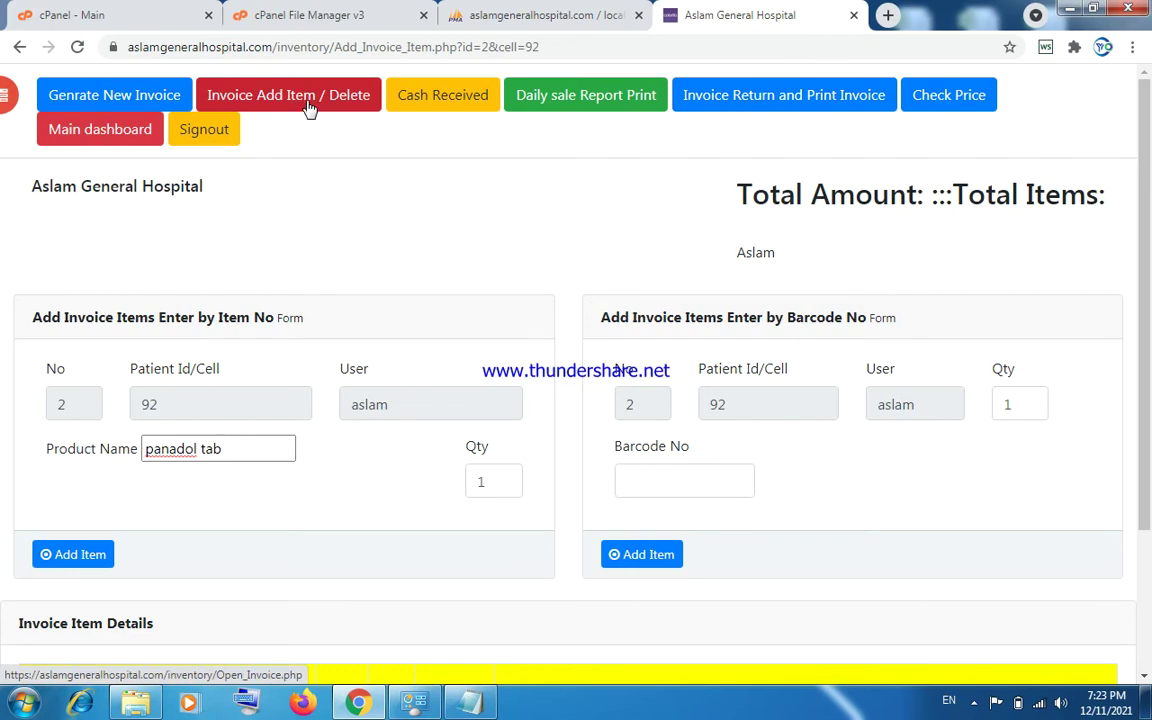
Check the empty Daily Sale Details Report and Invoice Return list, returning to invoice 2's item entry.
click(549, 108)
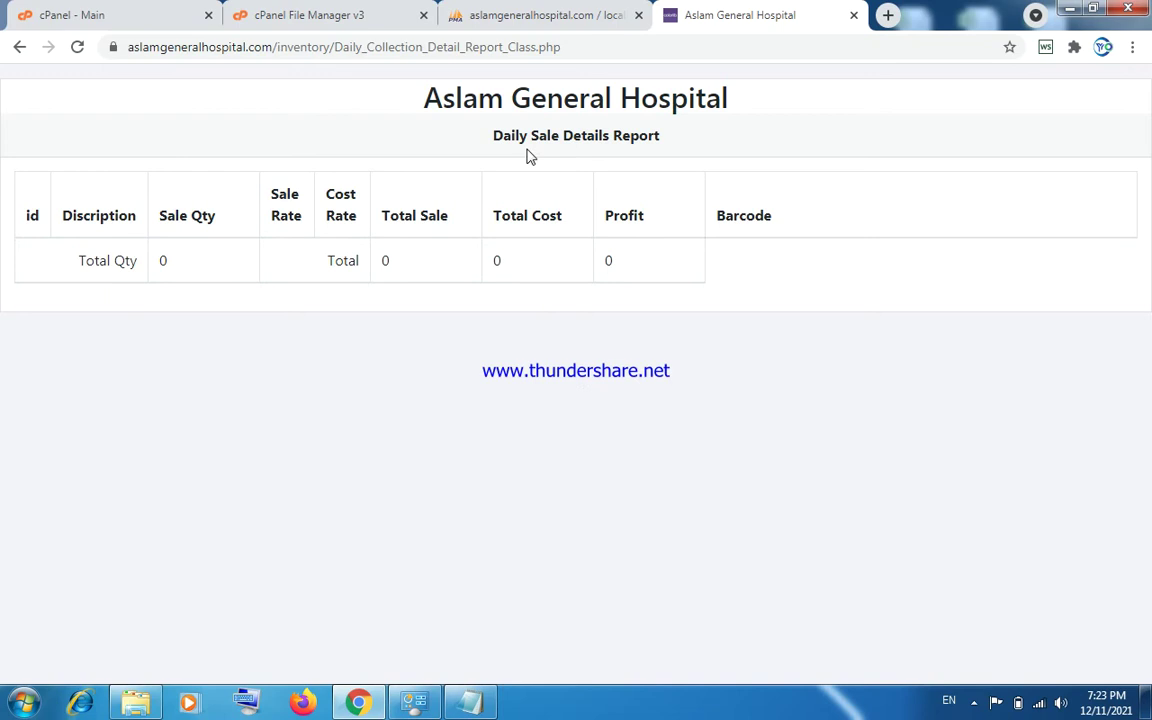
click(22, 49)
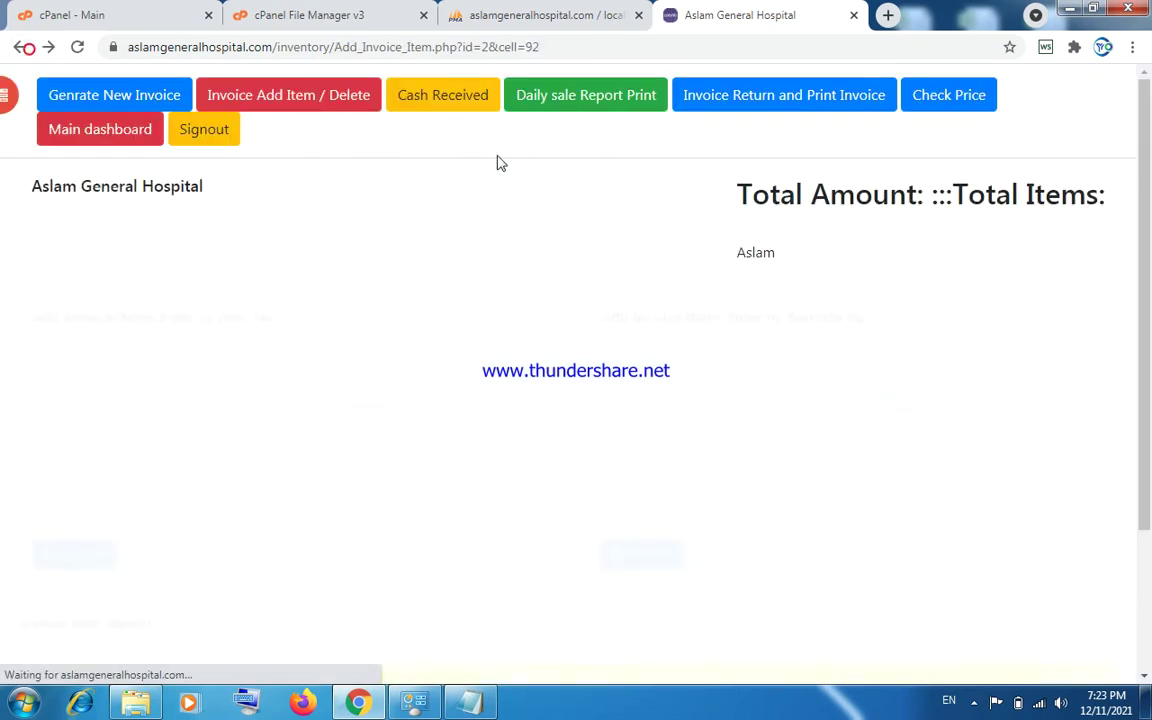
click(716, 104)
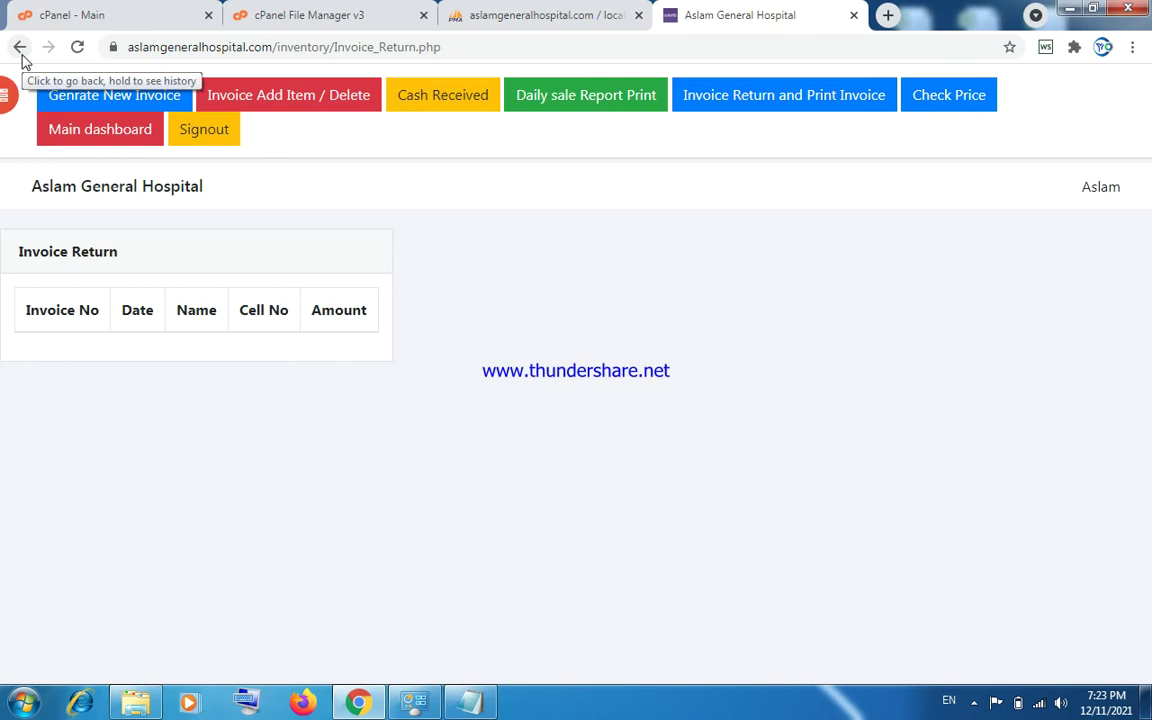
click(20, 47)
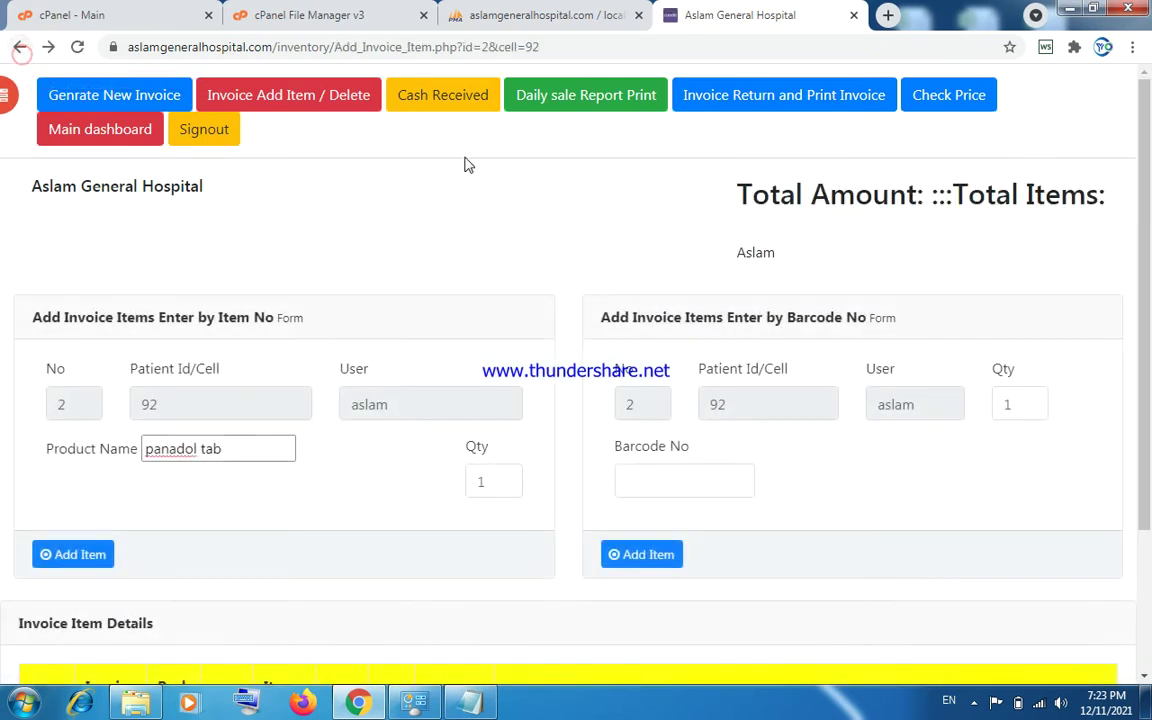
Check the price of panadol tab, which shows rate 548, then return to the form.
click(952, 98)
click(319, 411)
text(s)
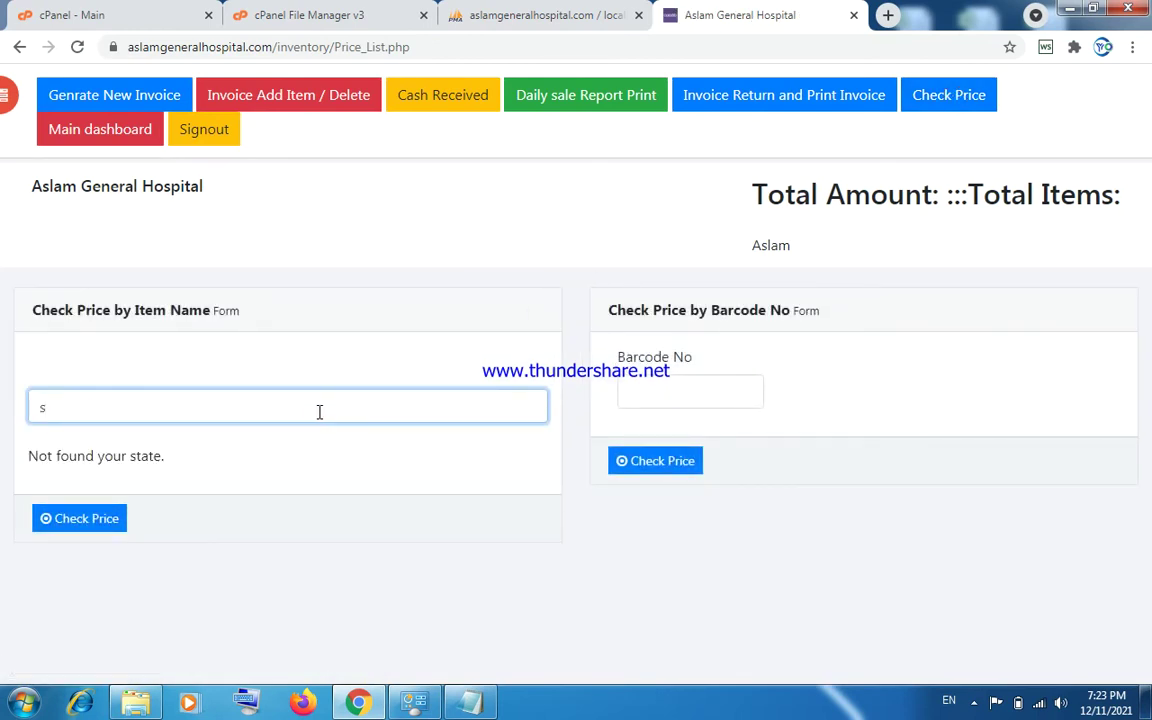
key(BackSpace)
text(pa)
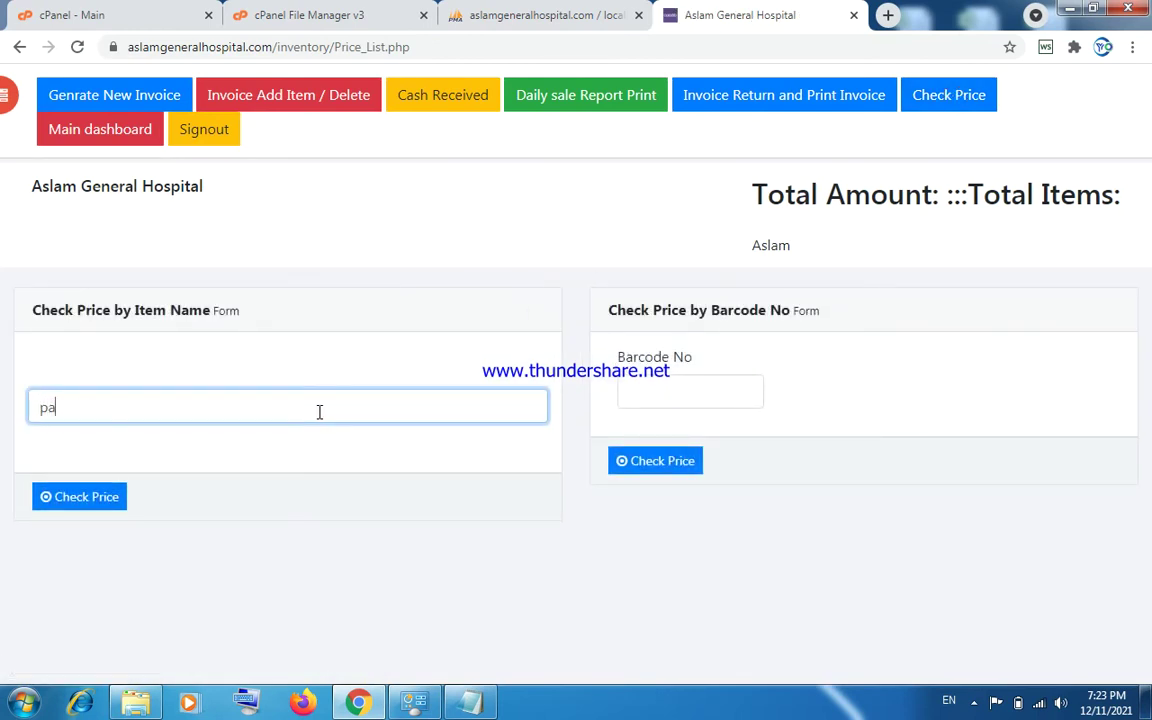
click(145, 462)
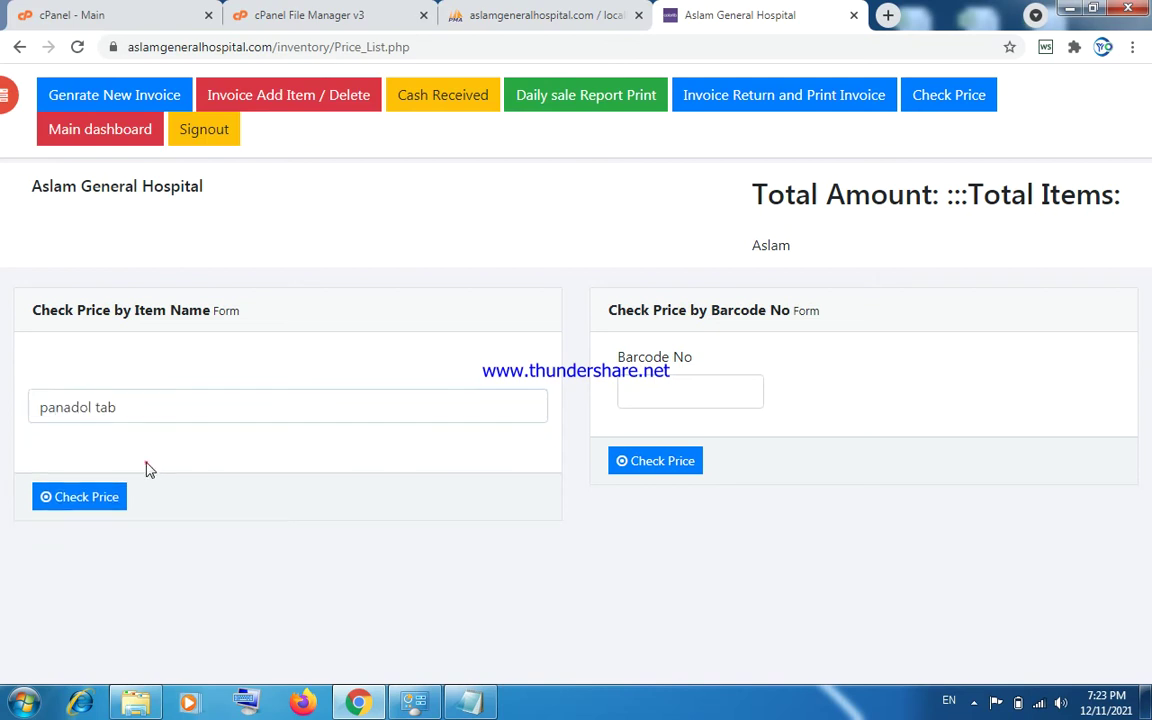
click(106, 506)
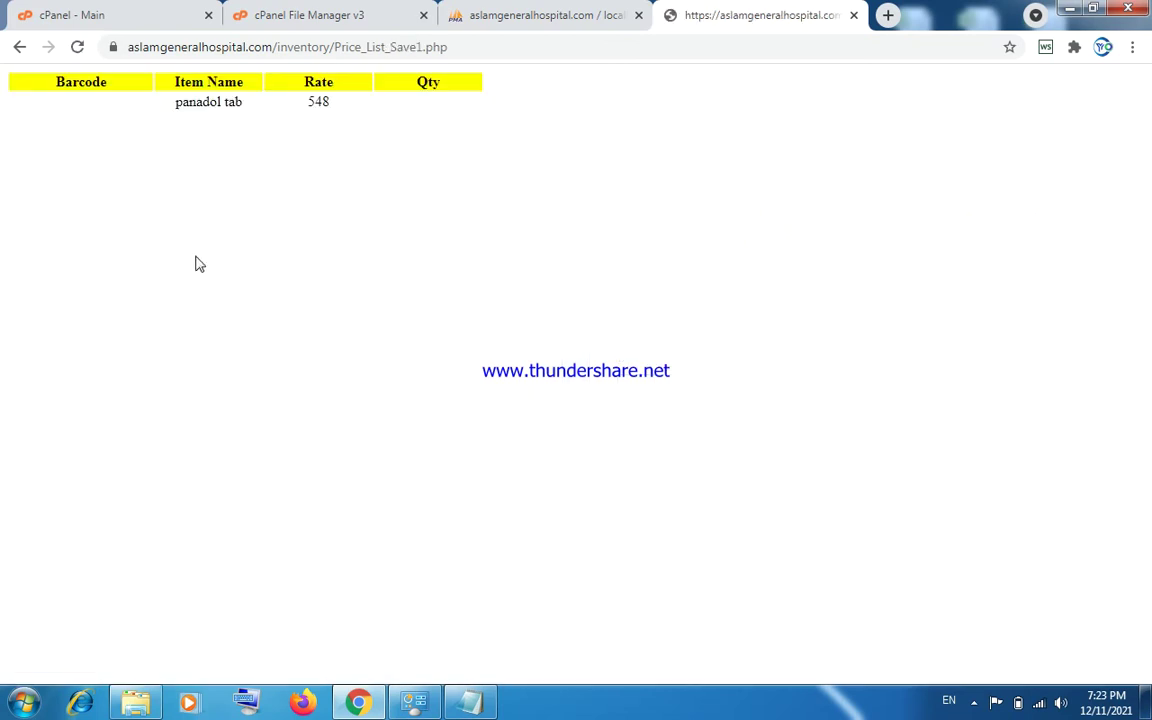
click(21, 47)
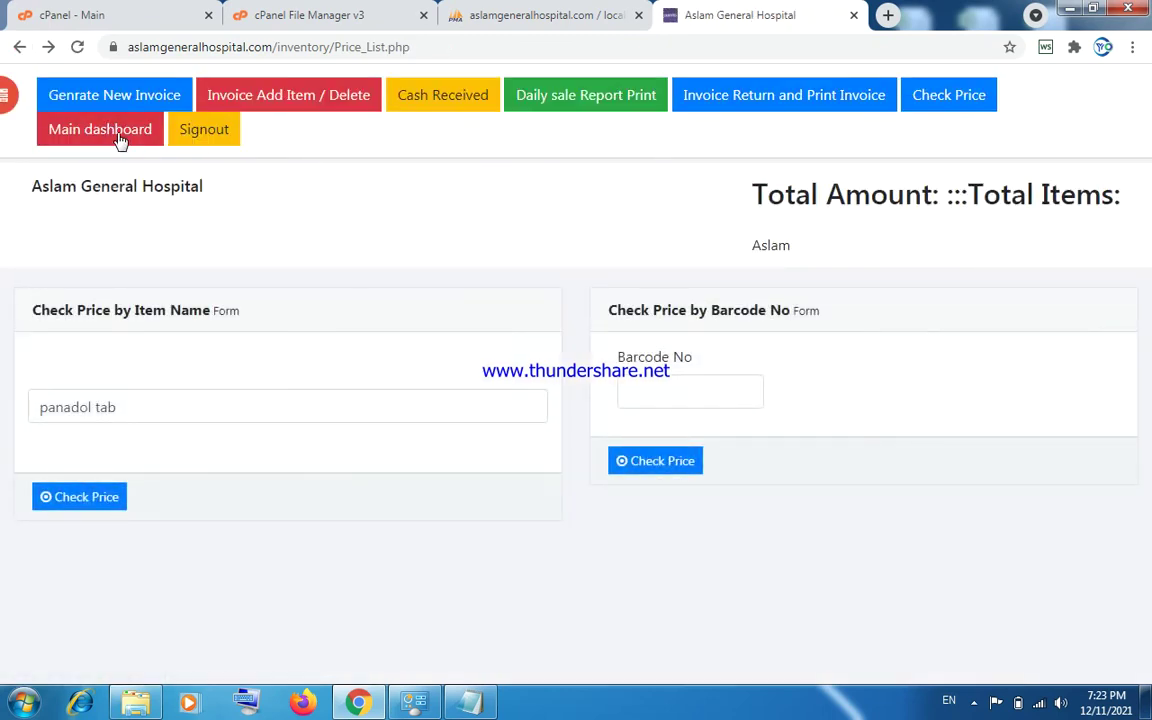
Open the main dashboard and scroll to the Reorder Items Report listing panadol tab.
click(118, 140)
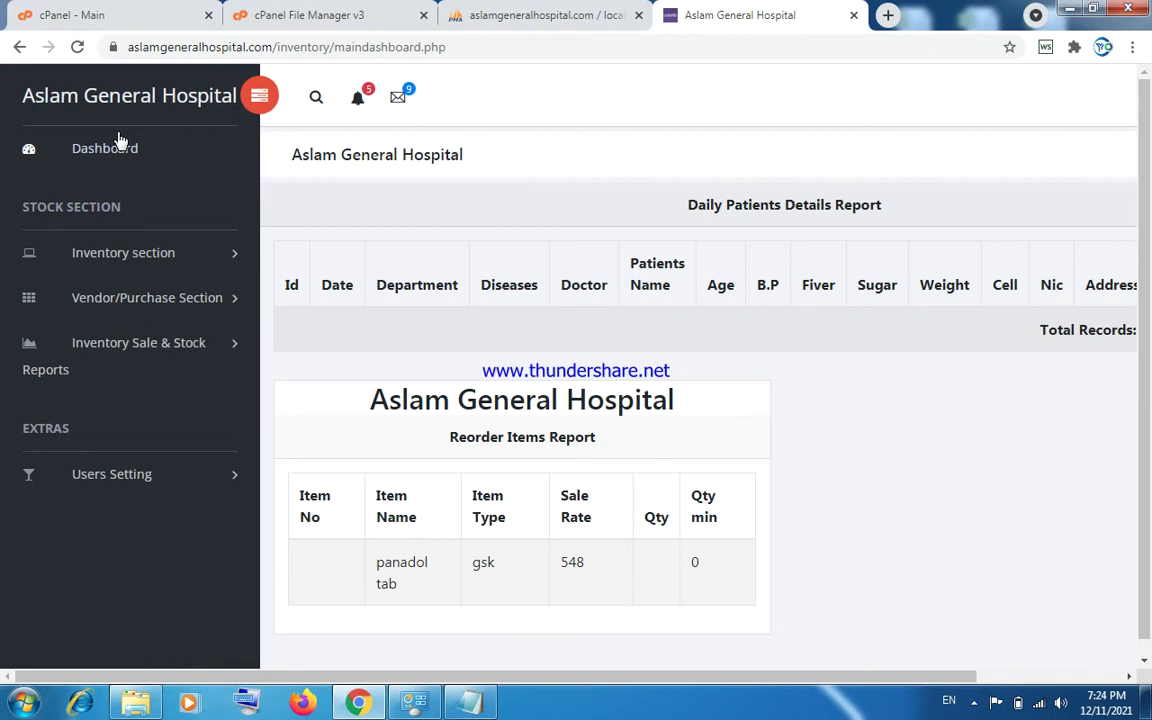
drag(1150, 405, 1150, 348)
drag(597, 674, 470, 706)
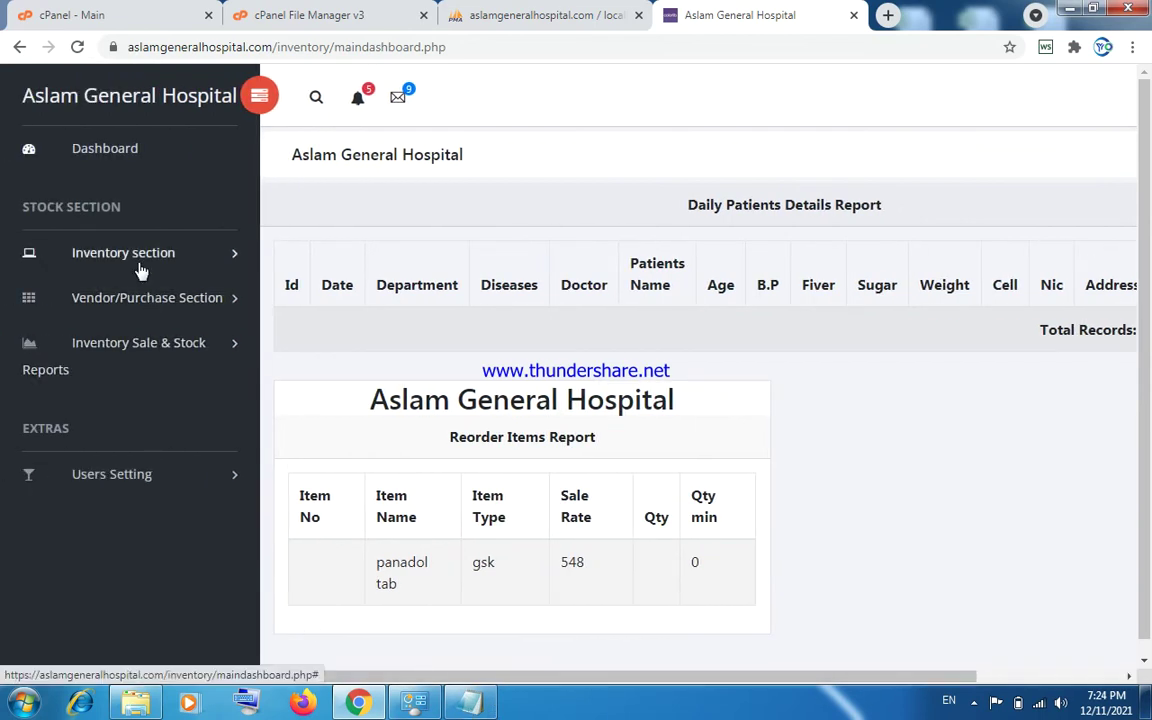
Open the Add New Vendor form from the Vendor/Purchase Section.
click(135, 305)
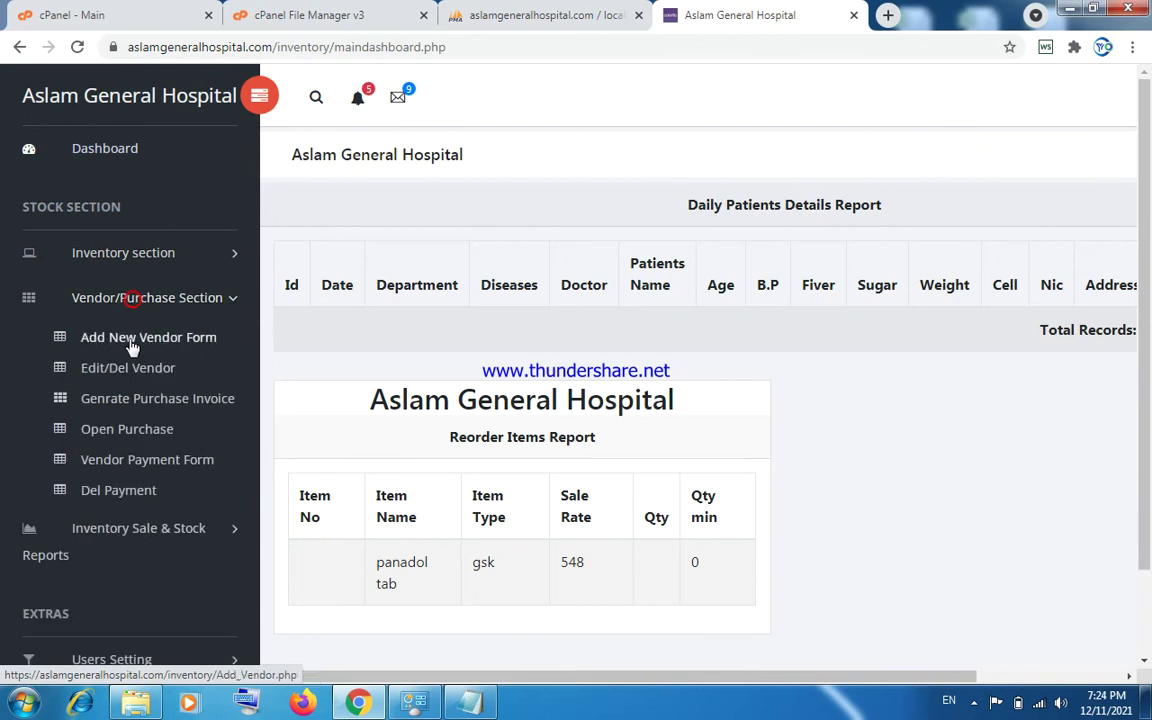
click(131, 344)
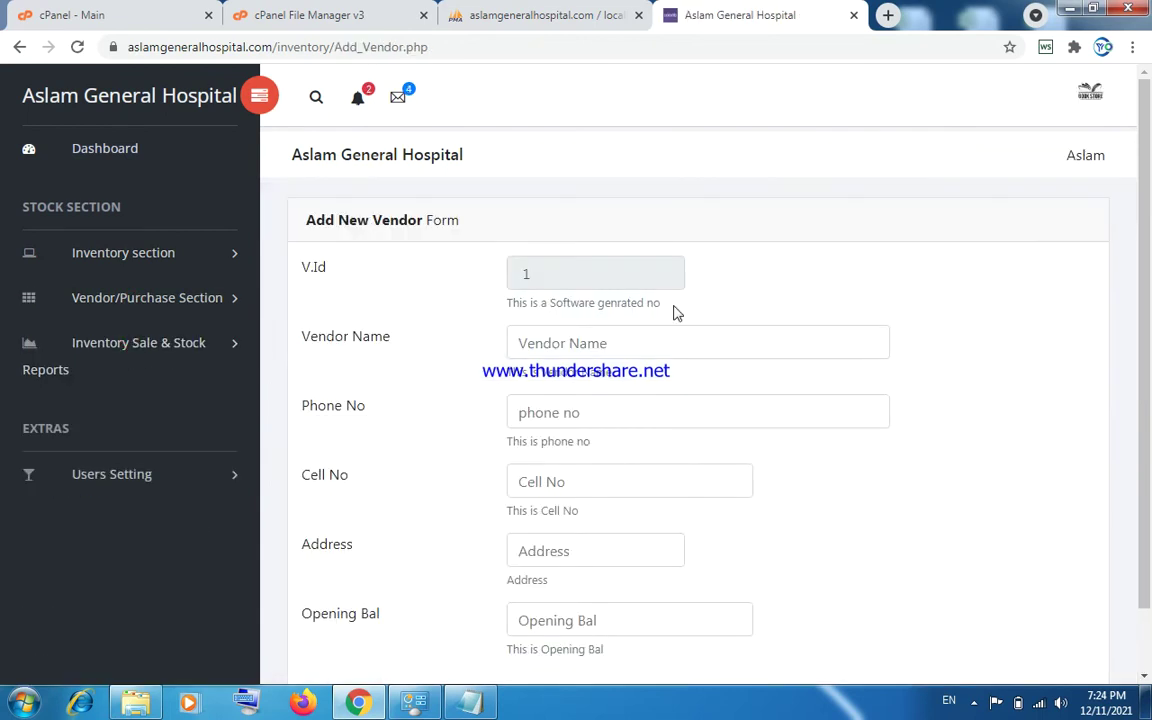
drag(1146, 267, 1150, 406)
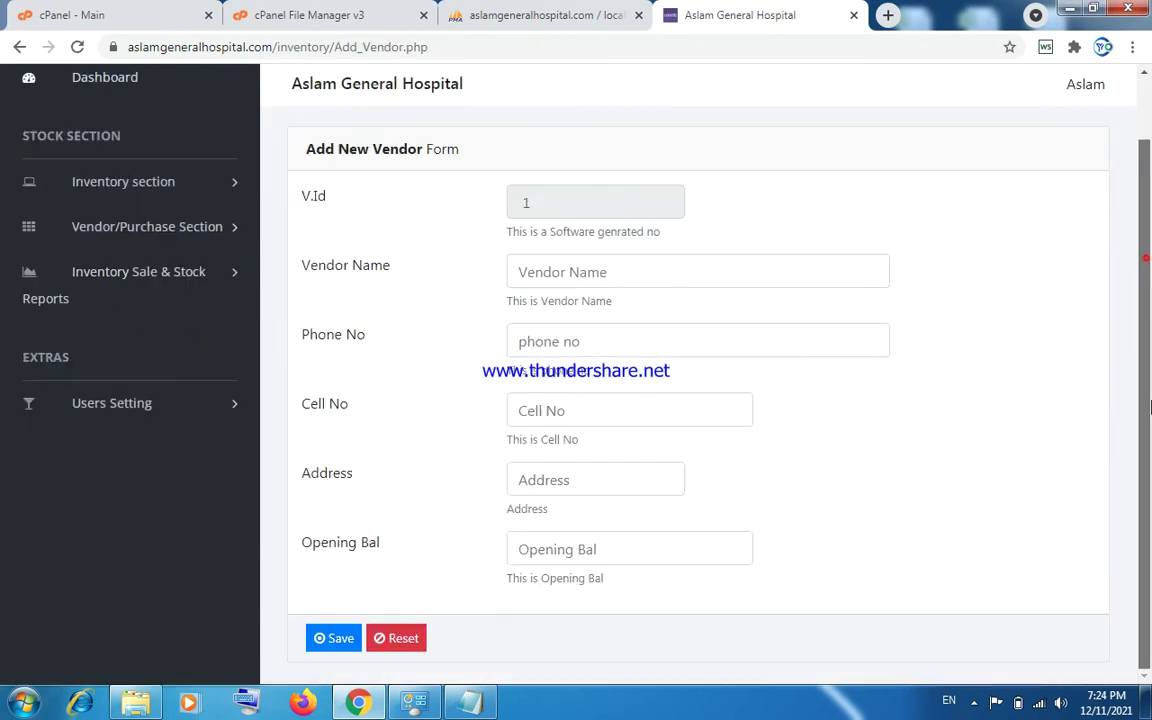
scroll(642, 343, up, 1)
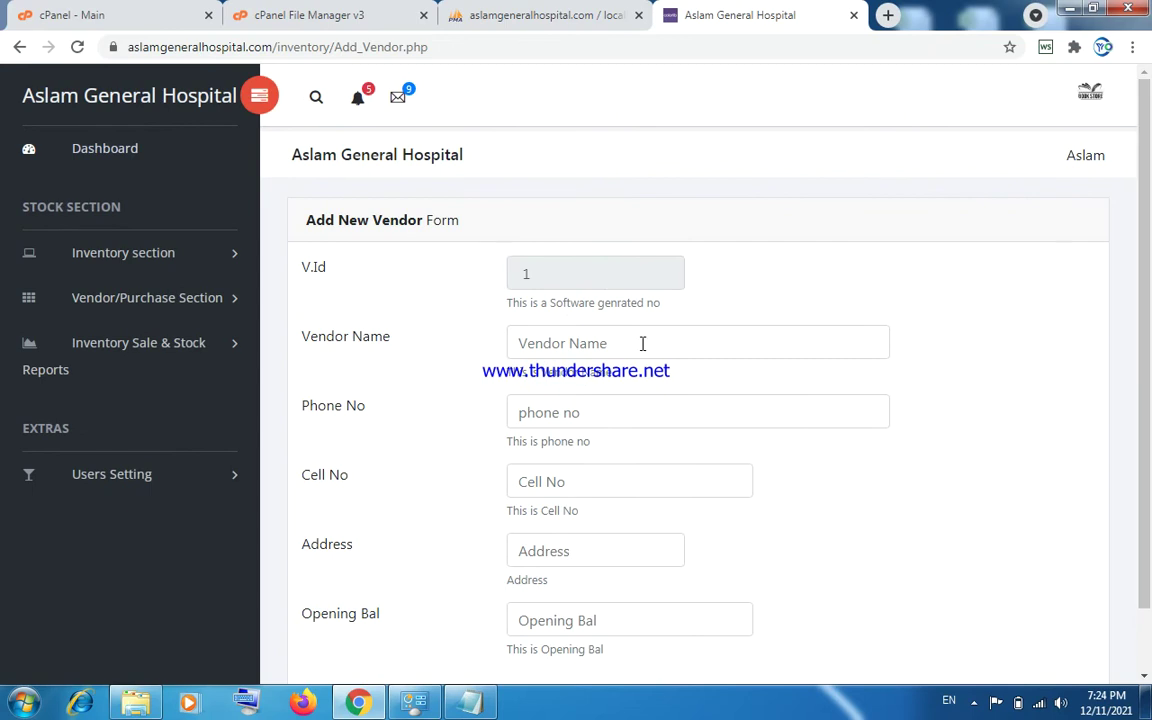
Visit Edit/Del Vendor, then the Genrate Purchase Invoice form and check its empty vendor list.
click(164, 315)
click(149, 378)
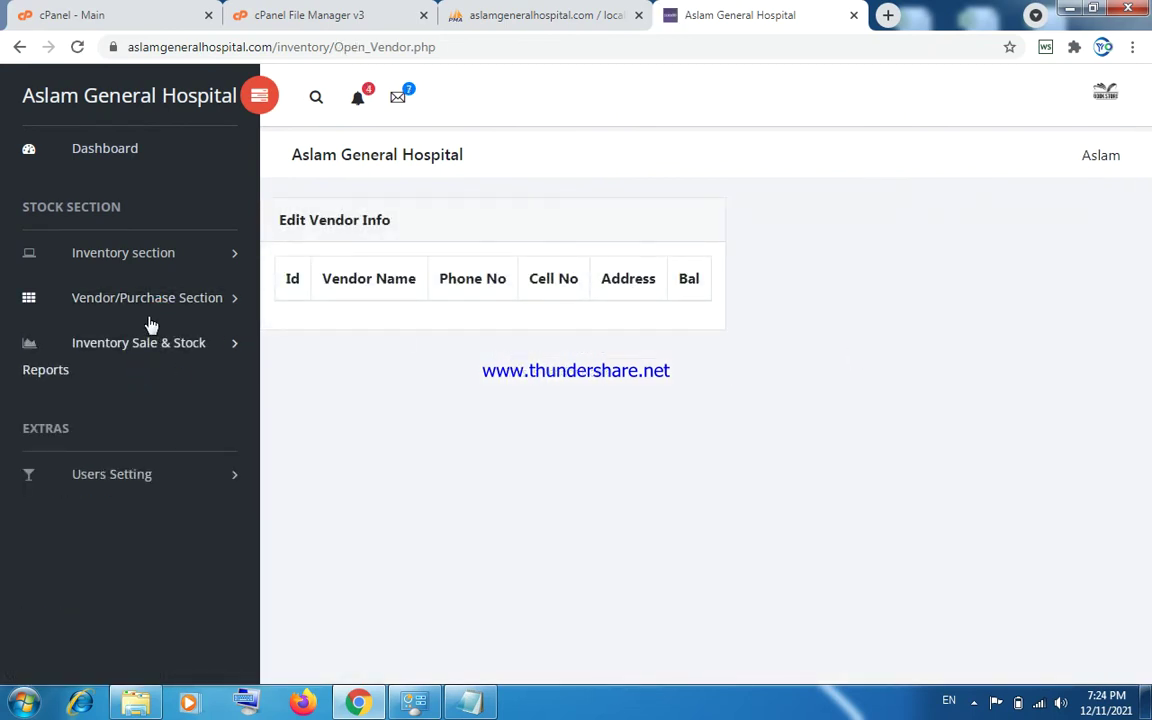
click(149, 310)
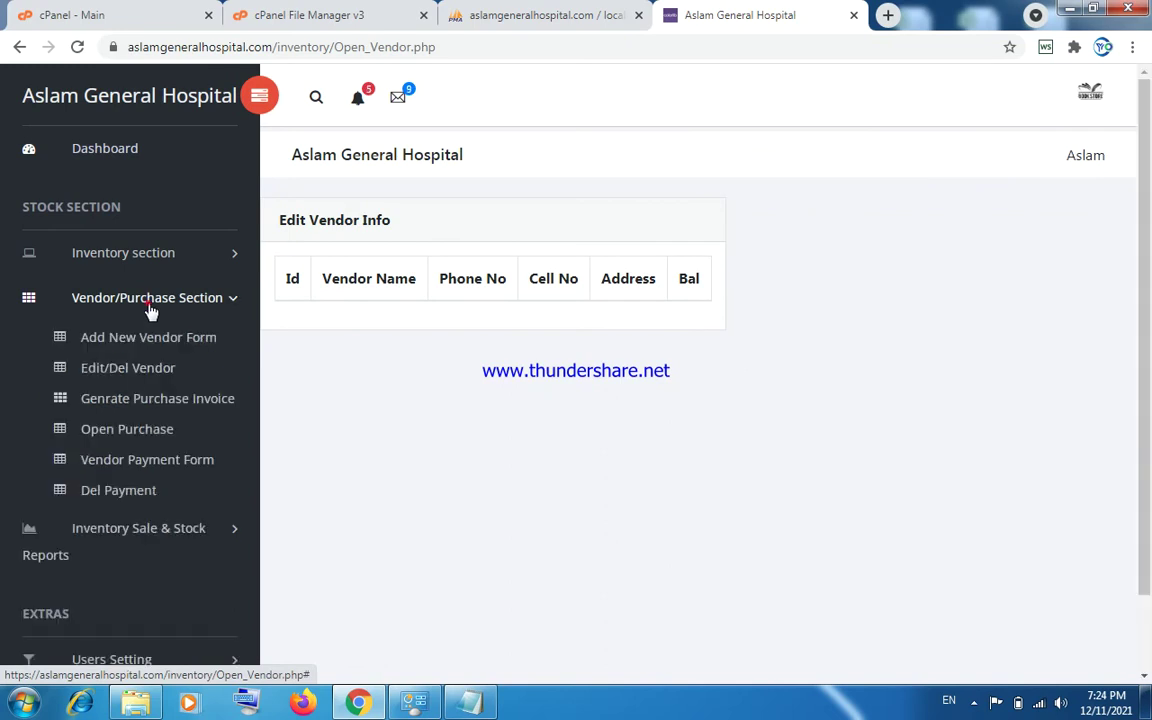
click(148, 399)
click(360, 356)
click(360, 356)
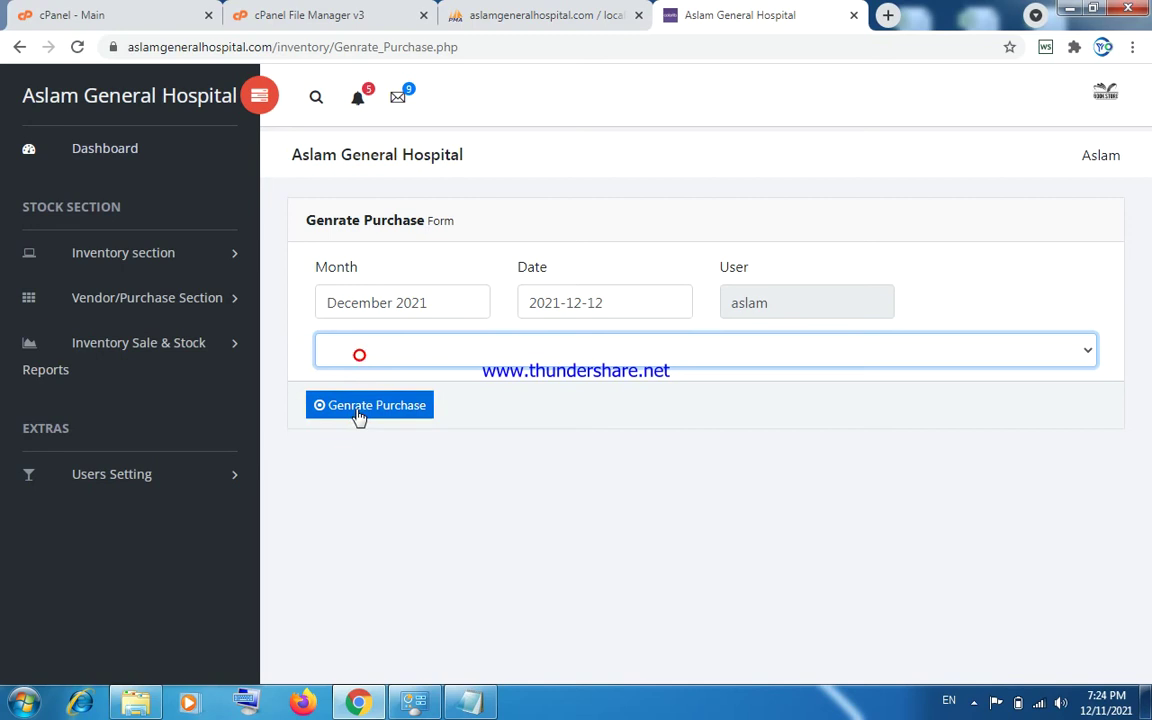
Open the Vendor Payment Form, check its empty vendor list, and leave the amount blank.
click(143, 302)
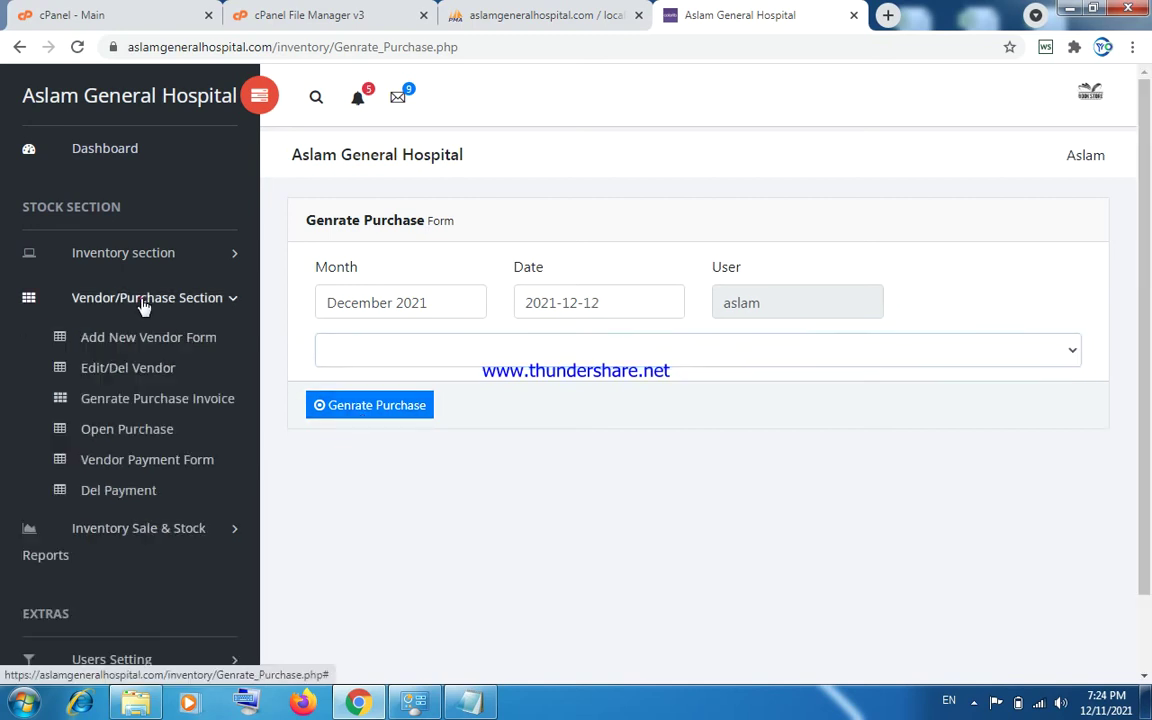
click(130, 468)
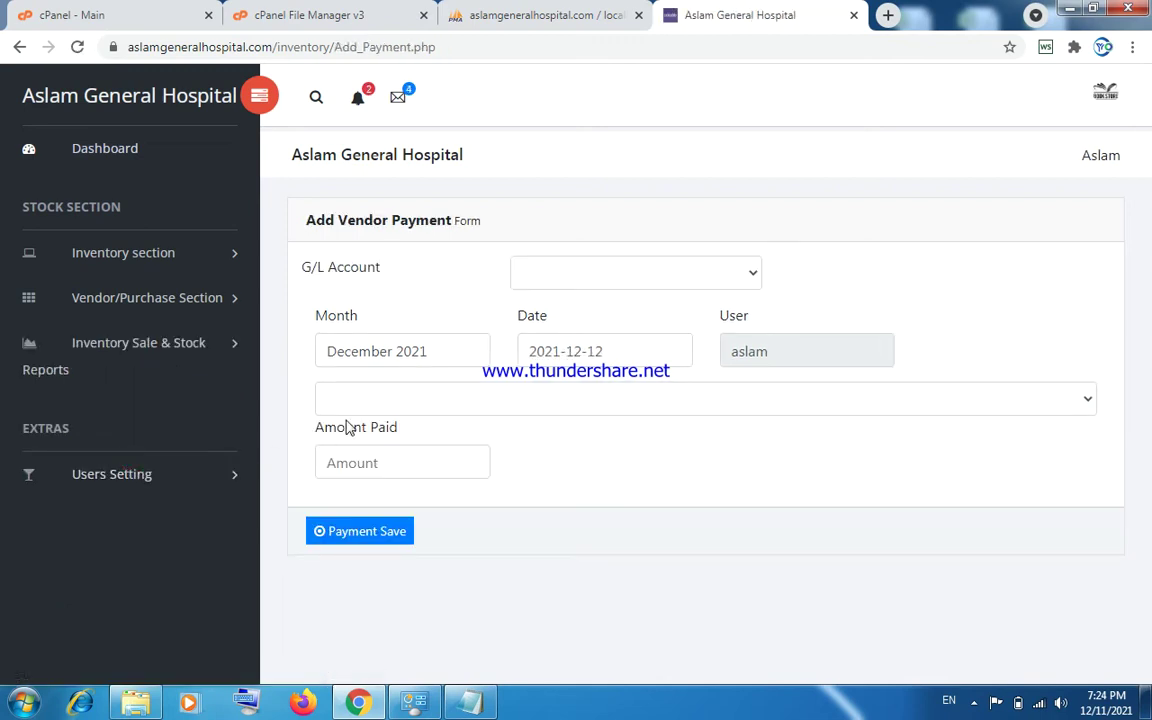
click(346, 407)
click(346, 406)
click(343, 461)
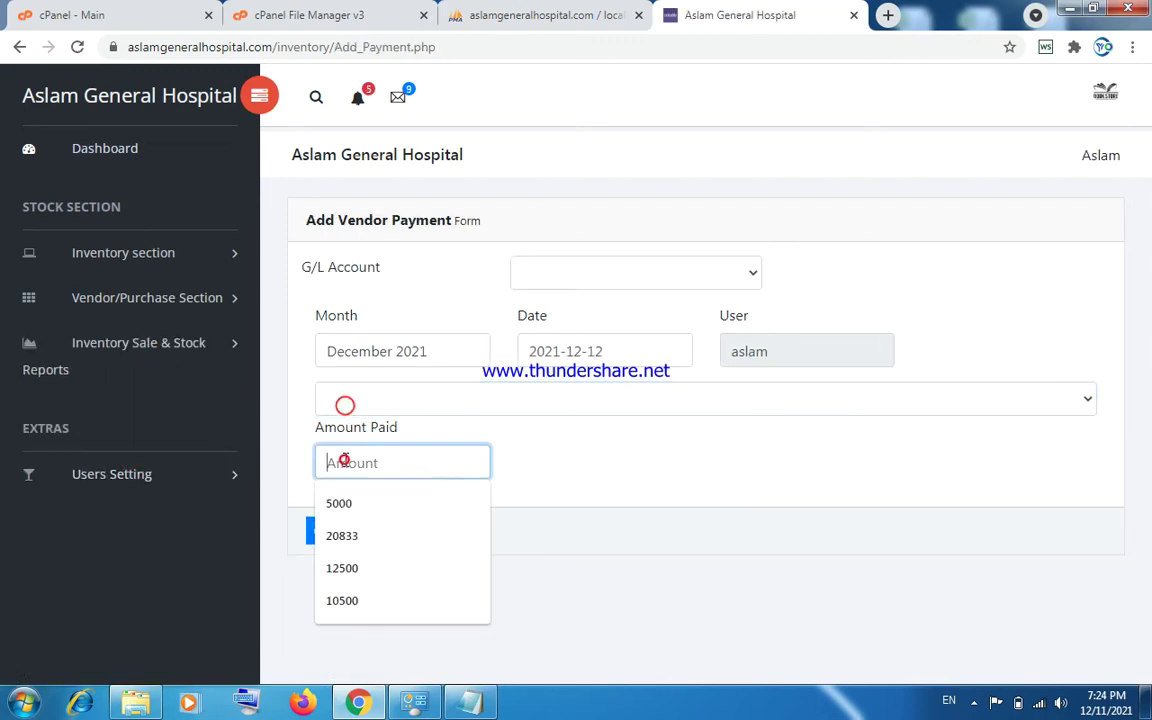
click(303, 460)
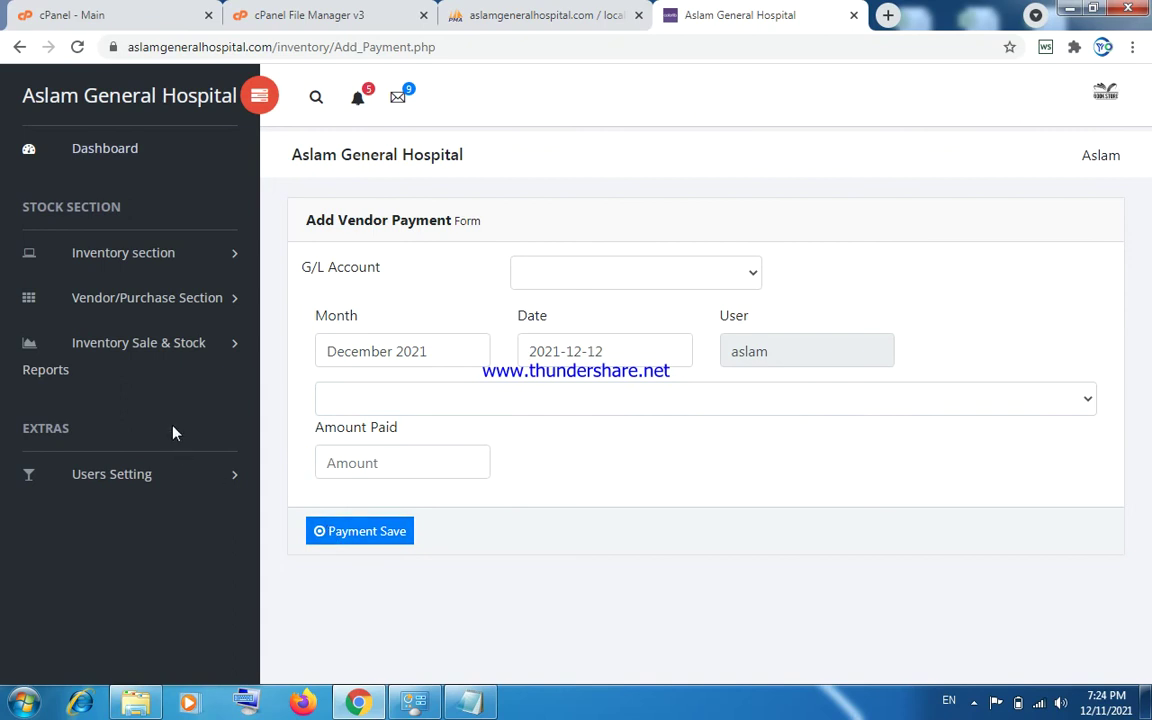
click(145, 346)
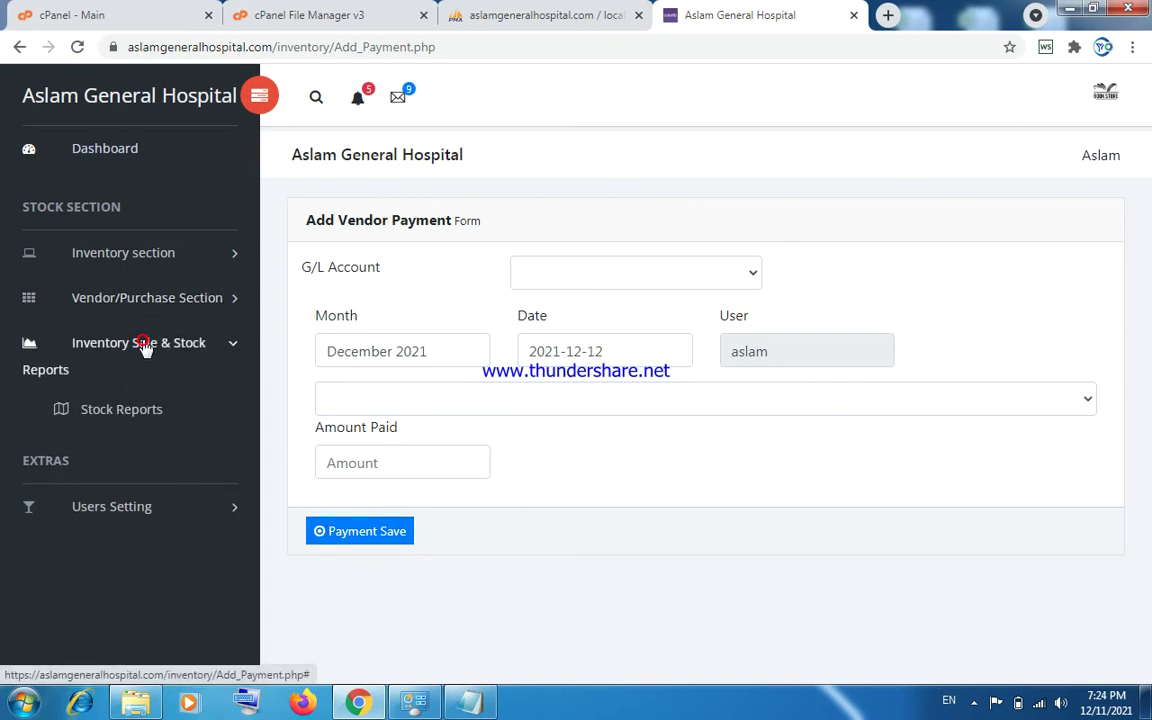
Open Stock Reports and view the Stock Sale/Purchase/Balance report.
click(129, 409)
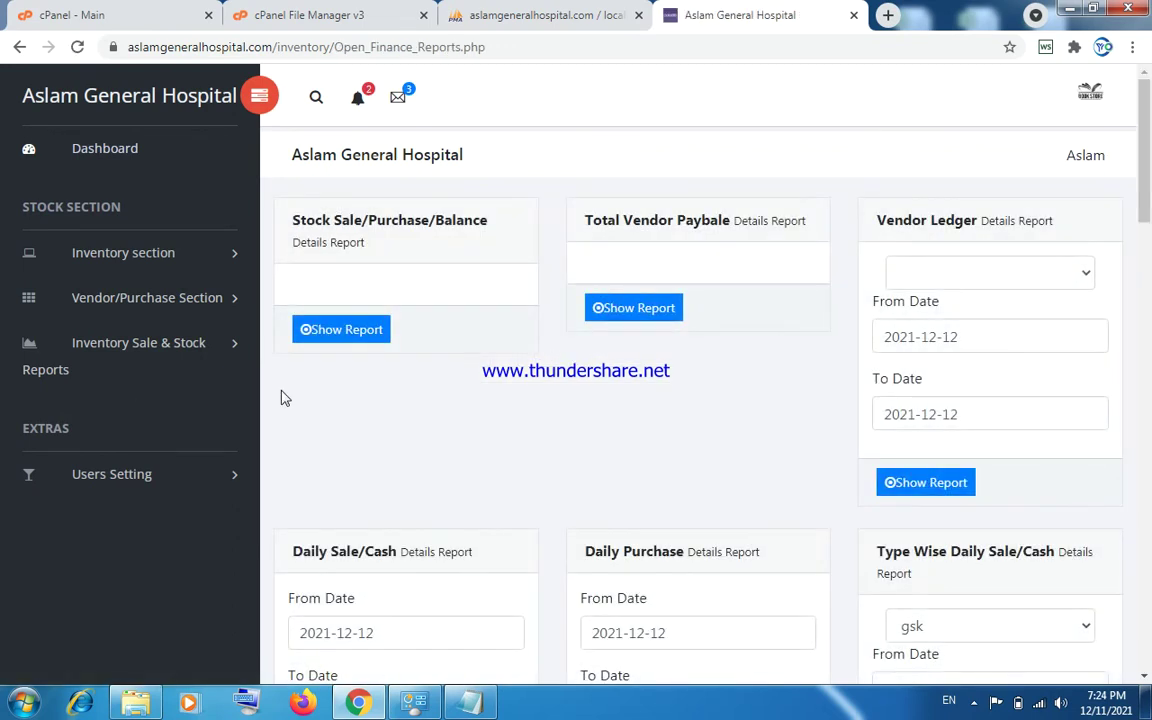
click(346, 335)
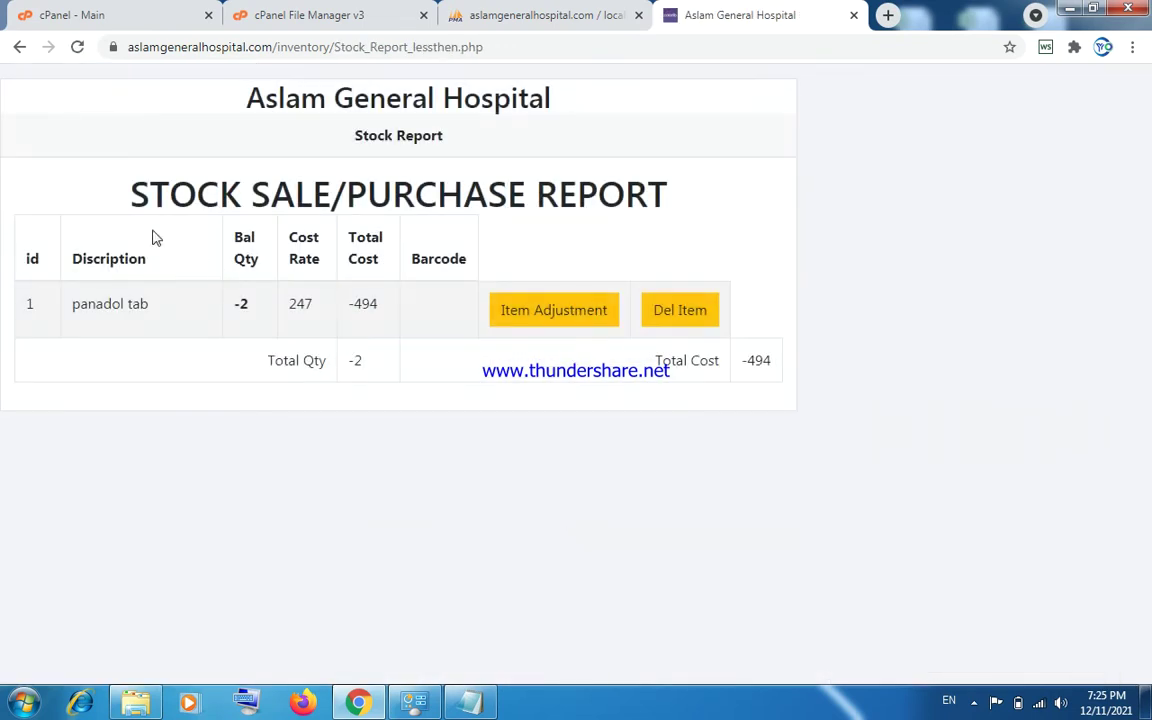
click(19, 47)
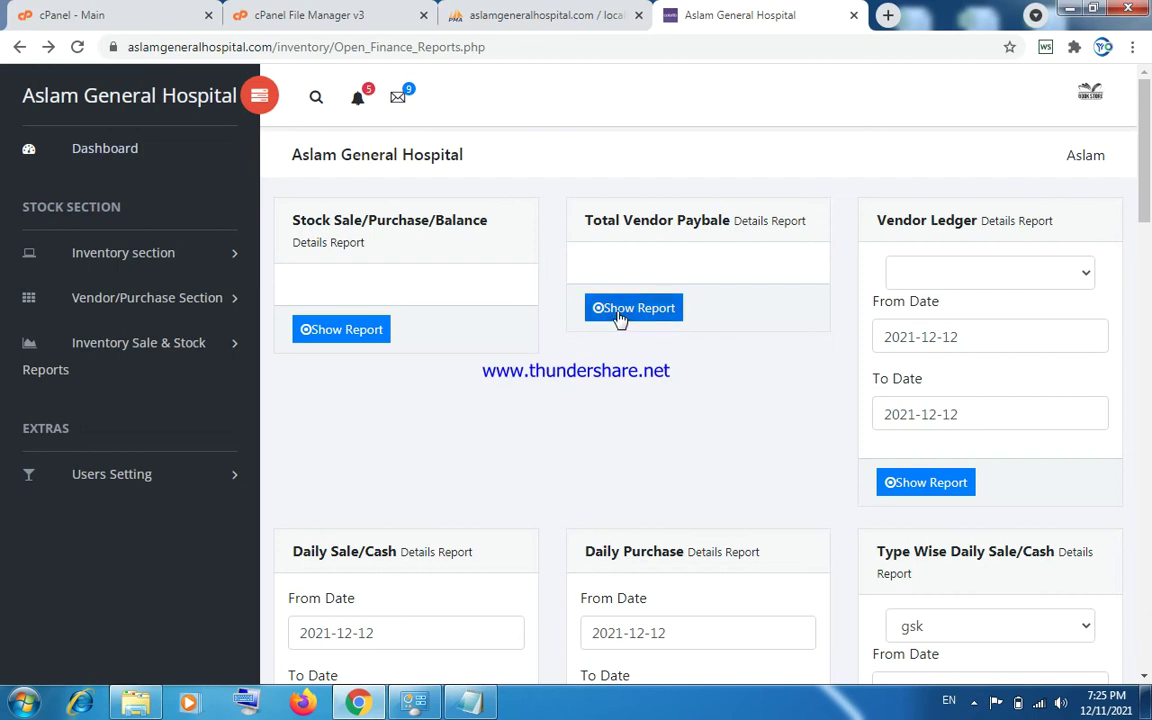
Run the Daily Sale/Cash report from 2021-01-12, showing invoices 1 and 2 totalling 1096.
click(927, 272)
click(927, 272)
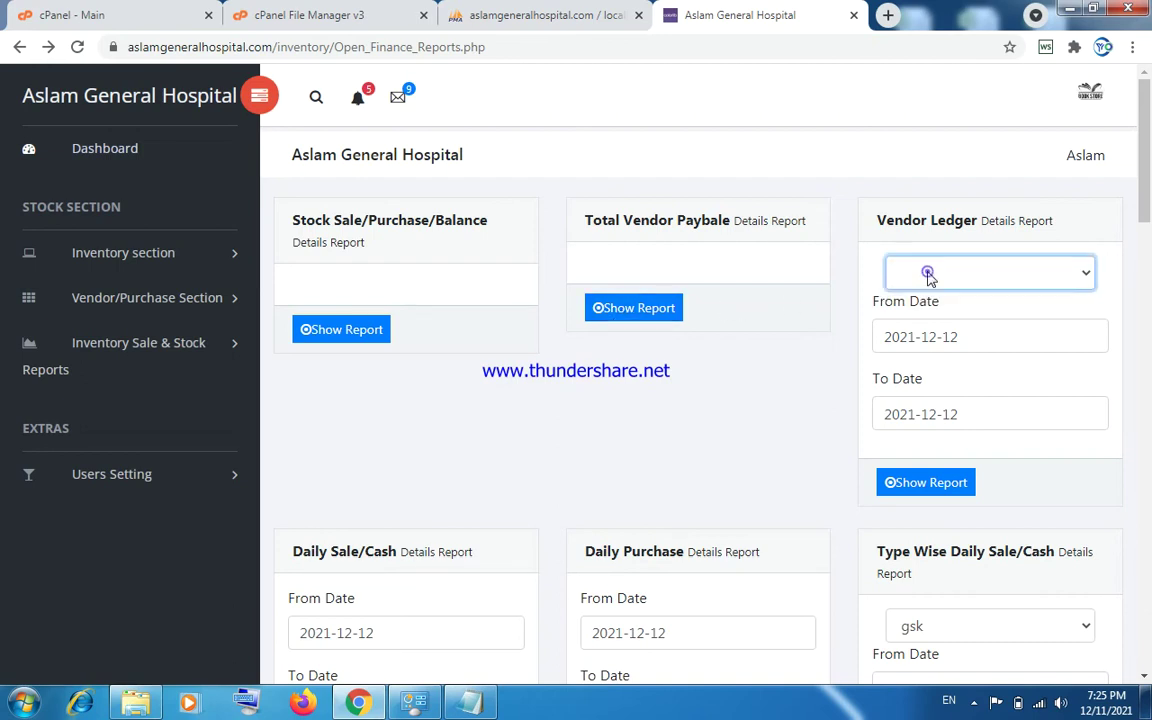
scroll(927, 272, down, 3)
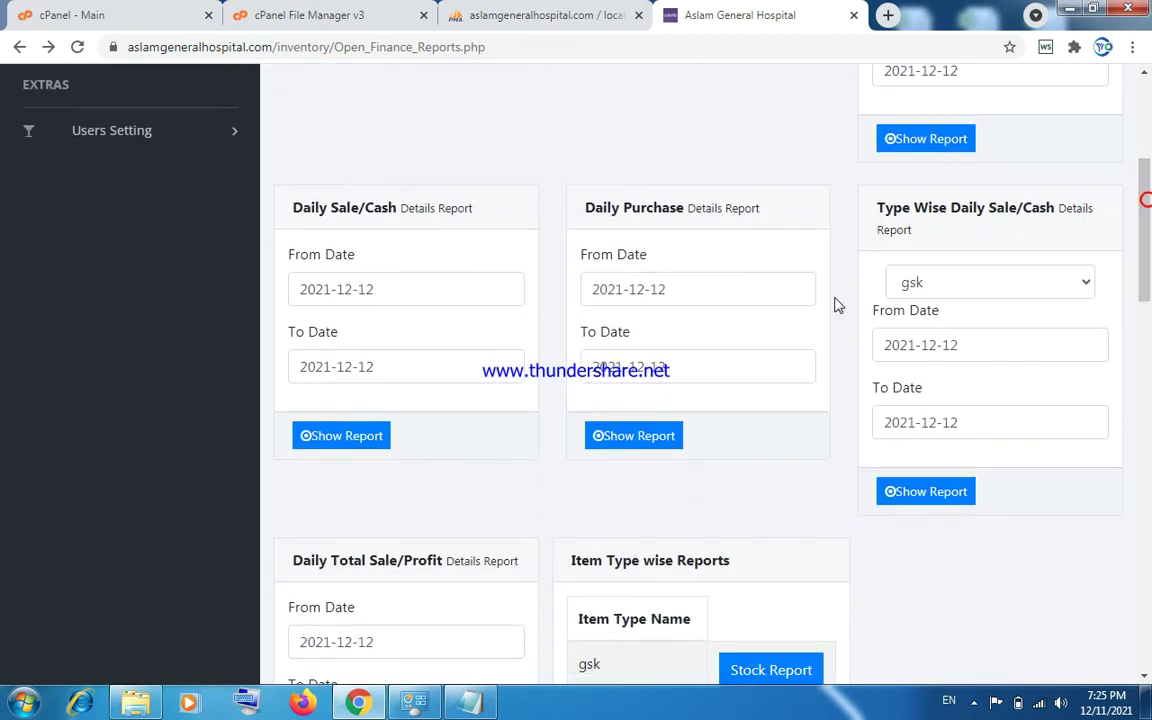
click(346, 288)
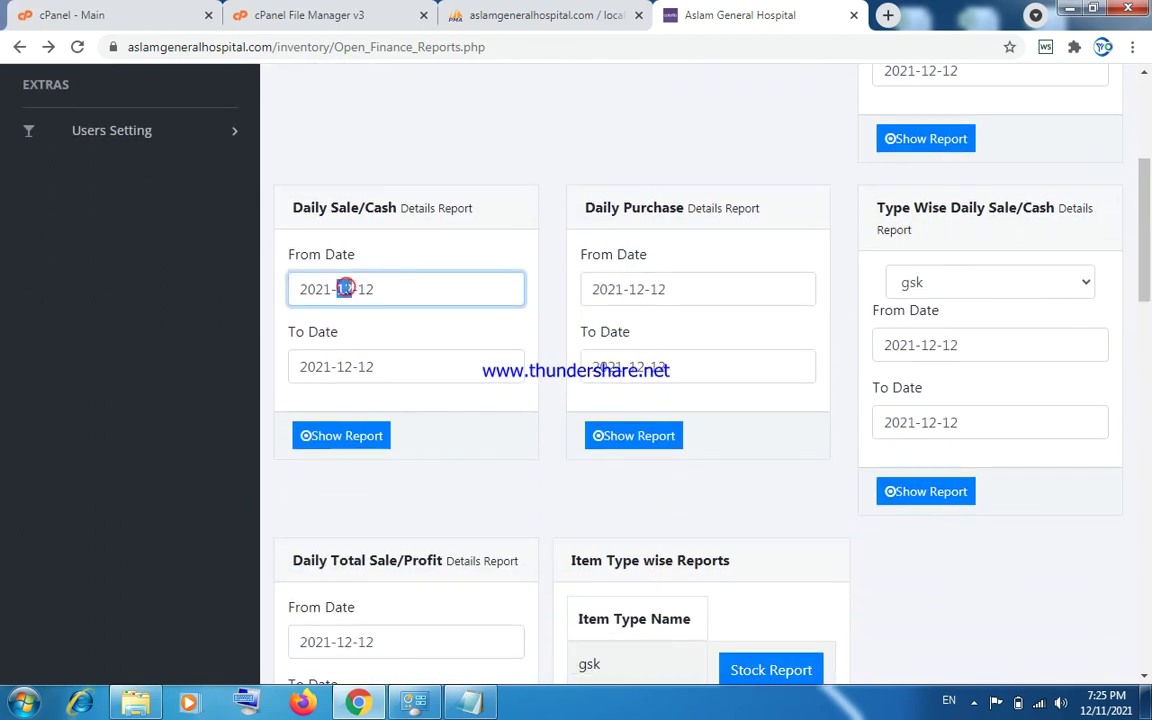
text(01)
click(311, 435)
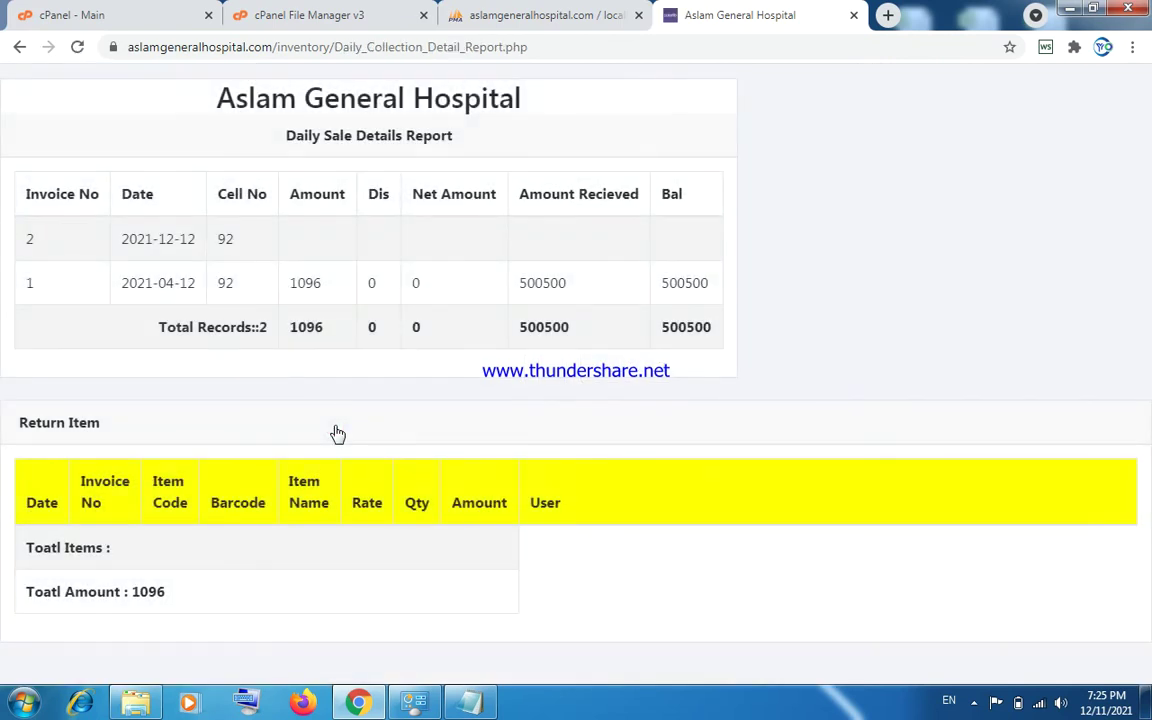
click(19, 47)
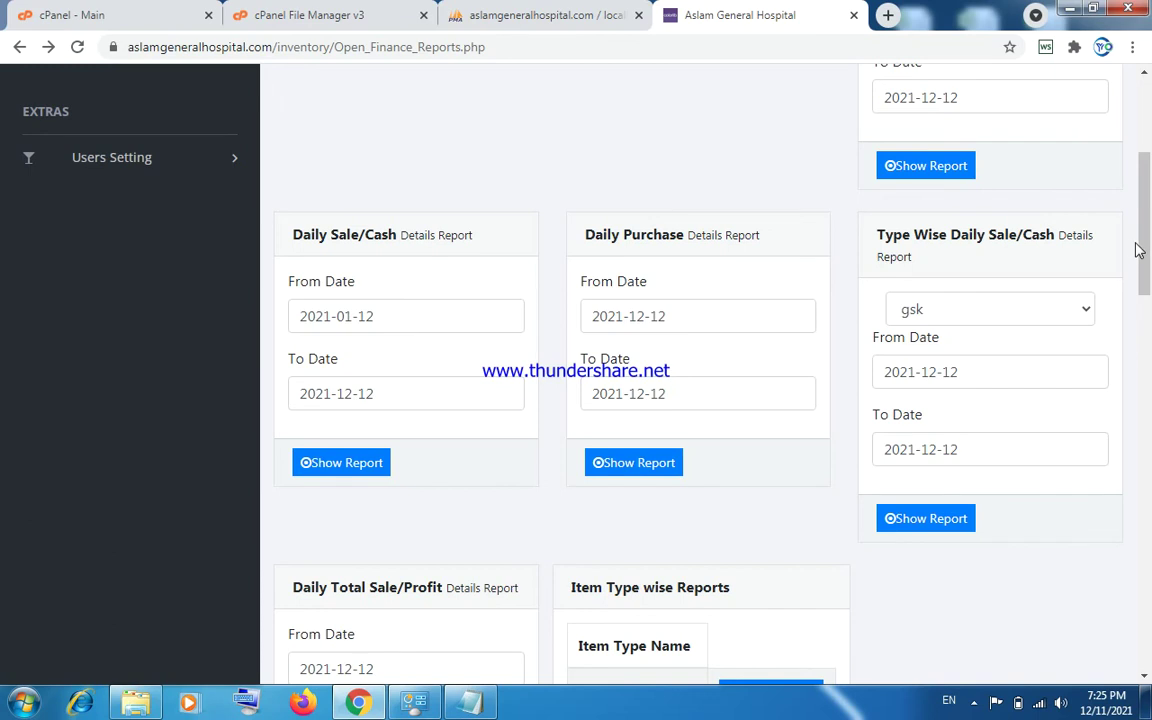
View the stock reports for the gsk and atco companies.
click(1017, 305)
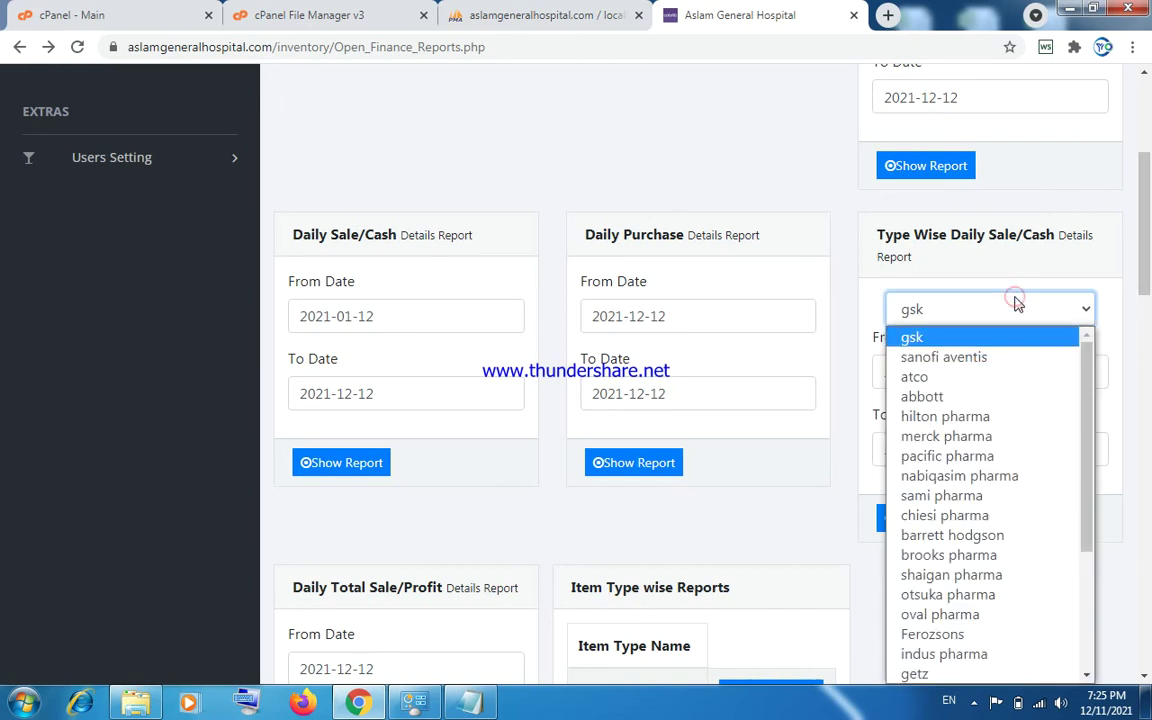
click(1017, 305)
click(713, 317)
scroll(1150, 357, down, 1)
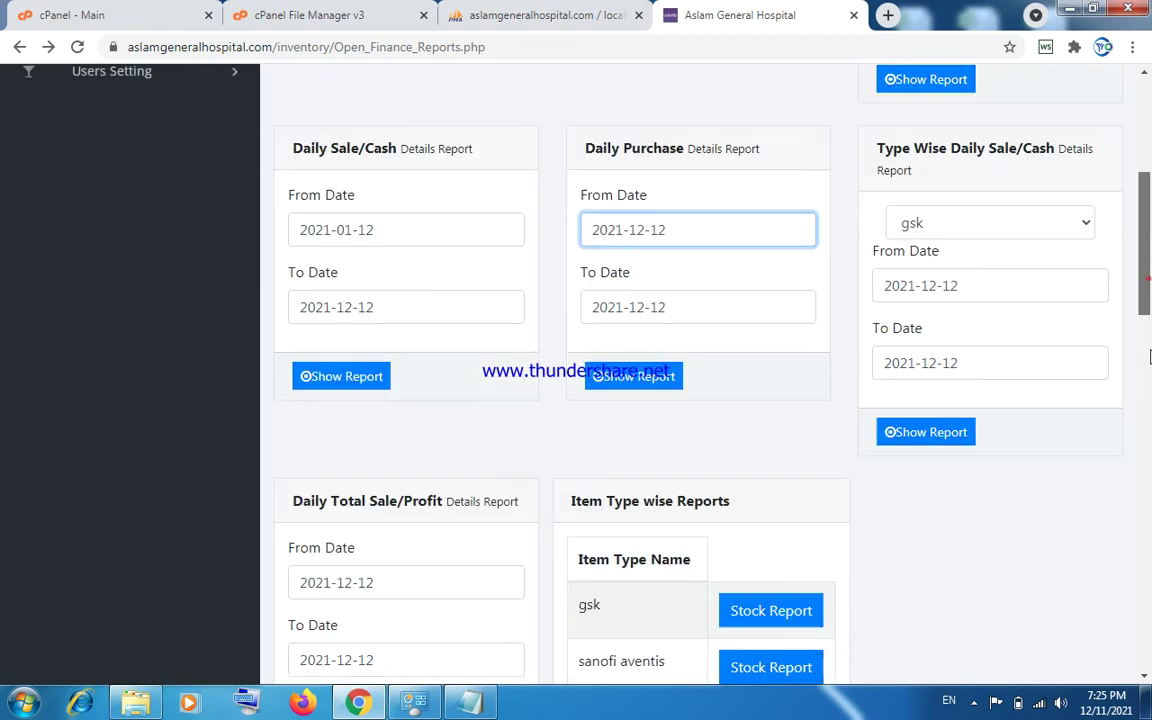
scroll(1150, 357, down, 4)
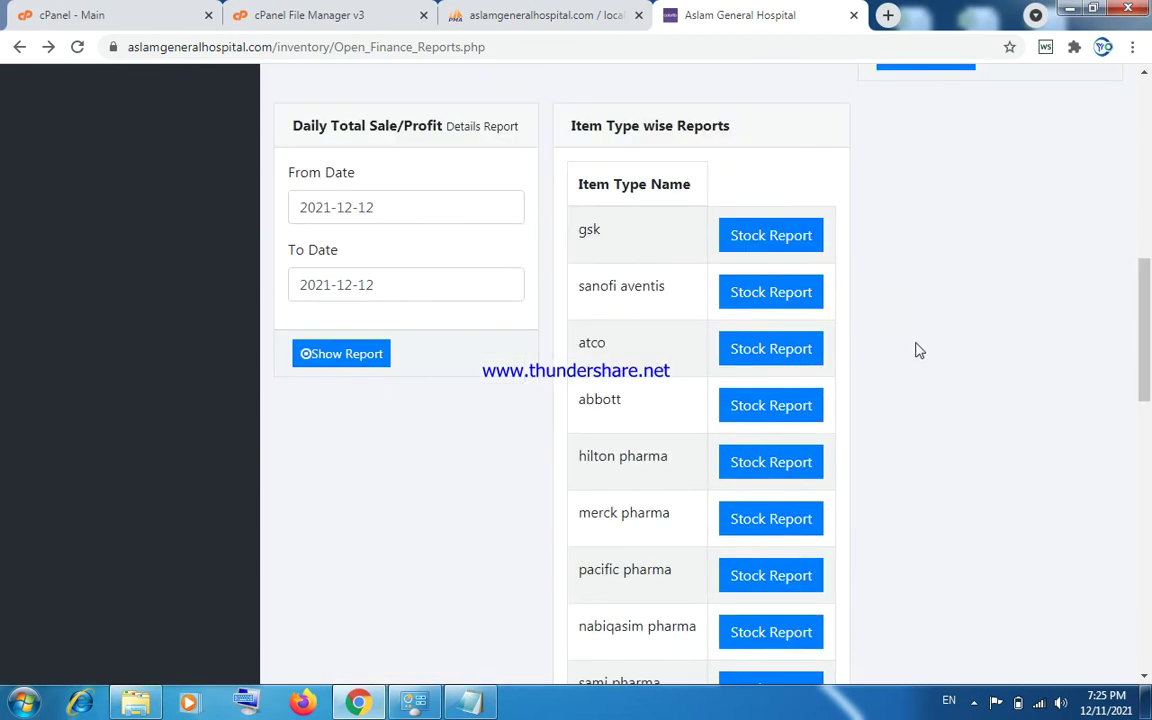
click(764, 248)
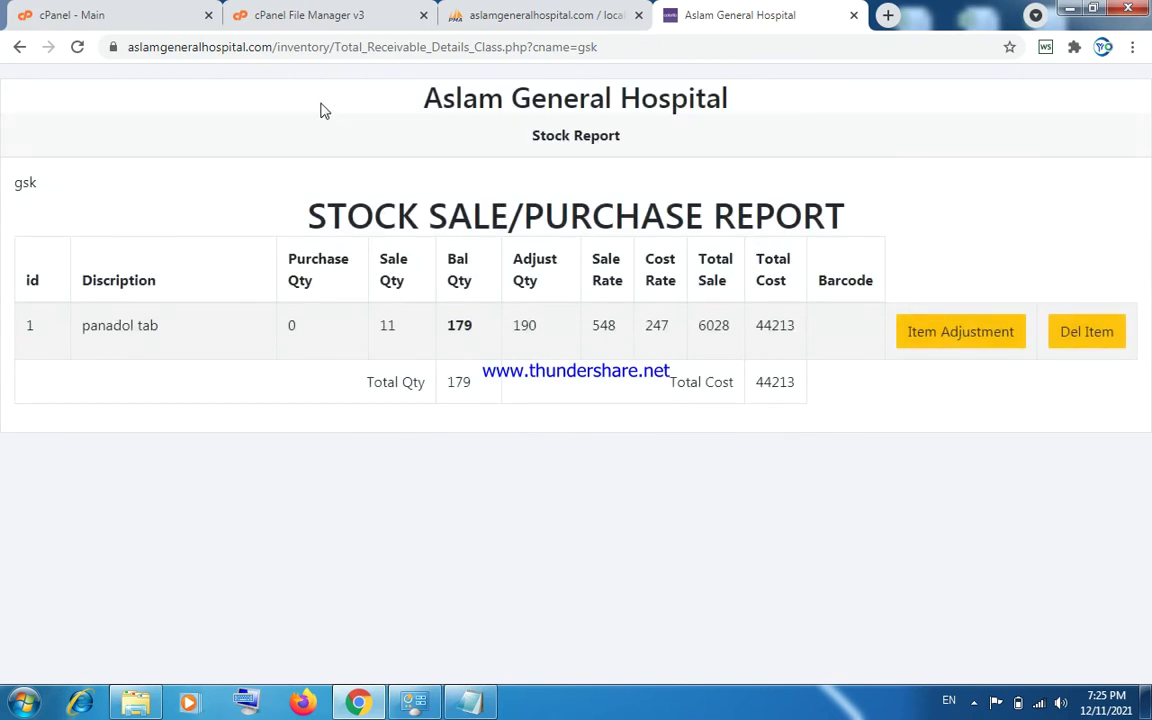
click(17, 50)
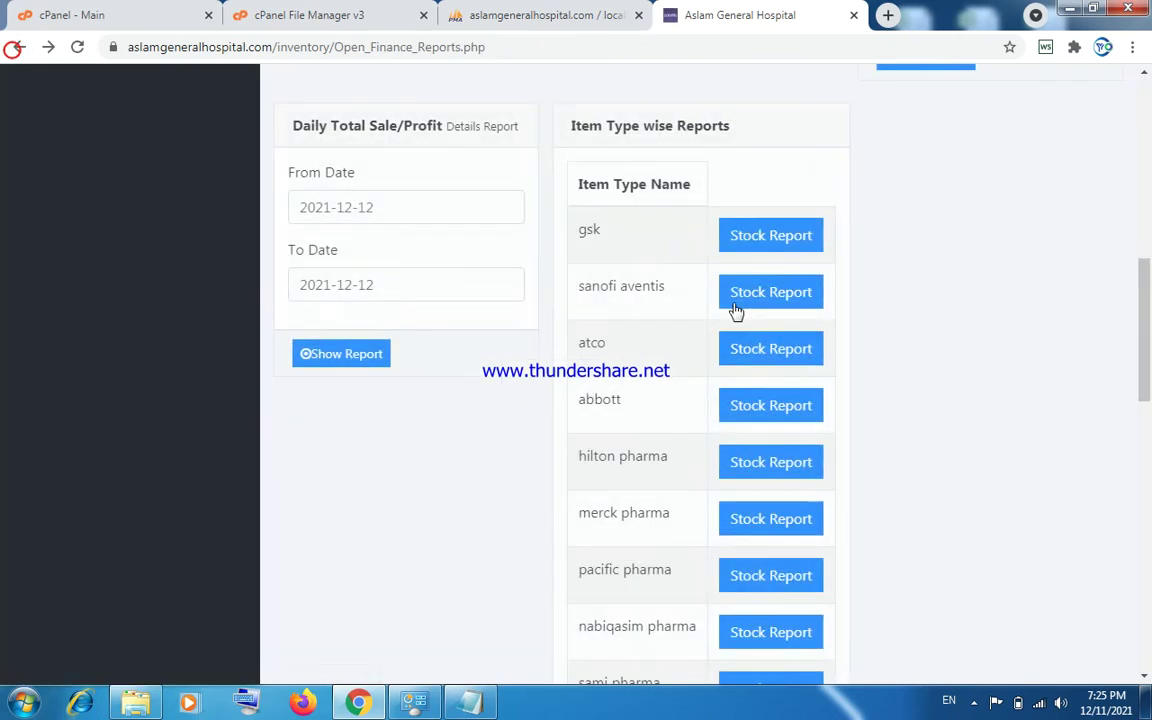
click(764, 360)
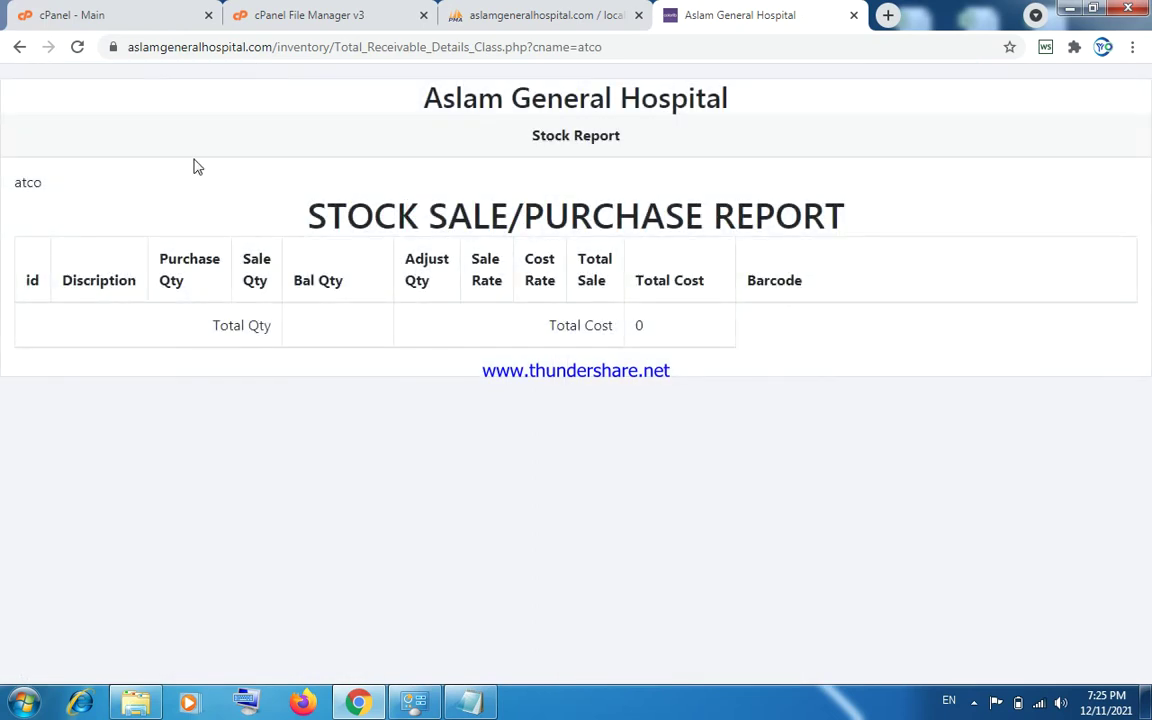
click(17, 50)
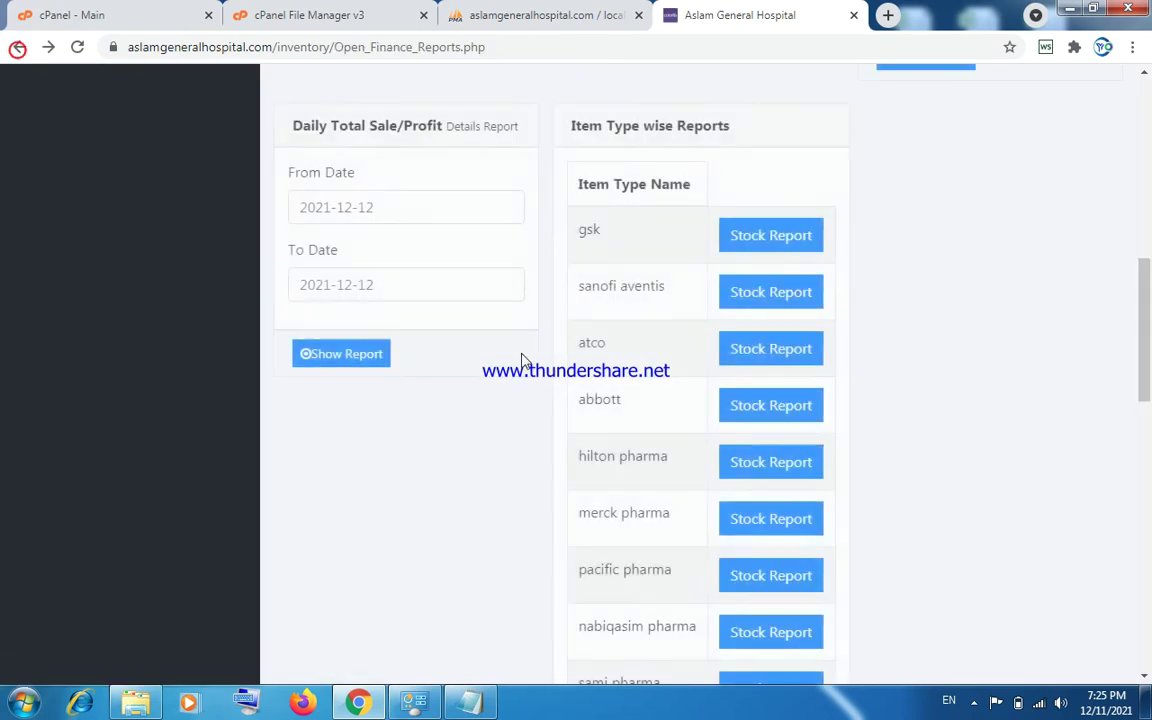
Run the Daily Total Sale/Profit details from 2021-12-01, showing Panadol tab with zero sales.
click(386, 198)
double_click(383, 206)
text(01)
click(337, 352)
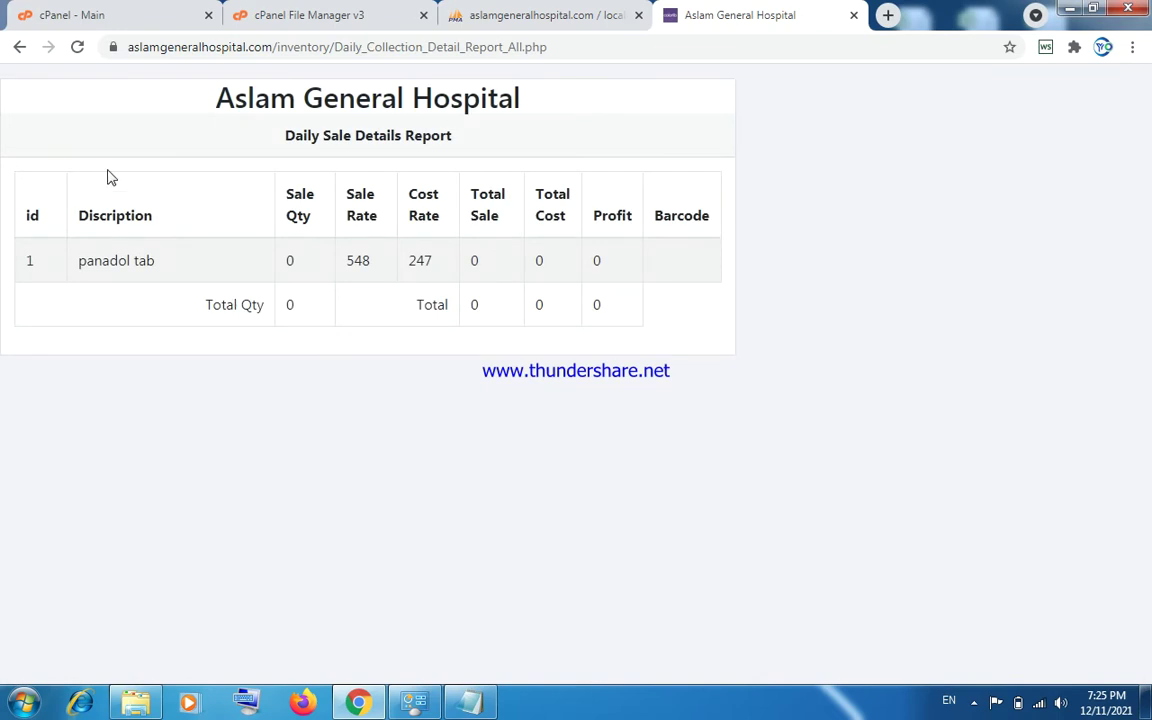
click(19, 46)
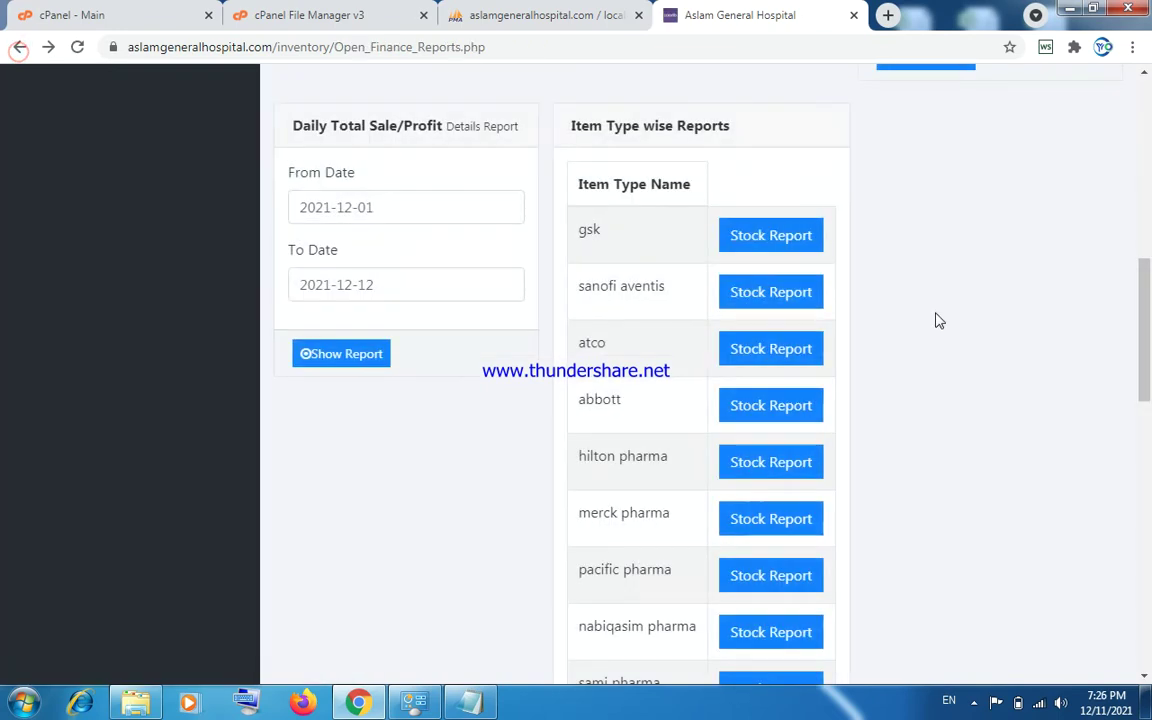
drag(1140, 318, 1138, 130)
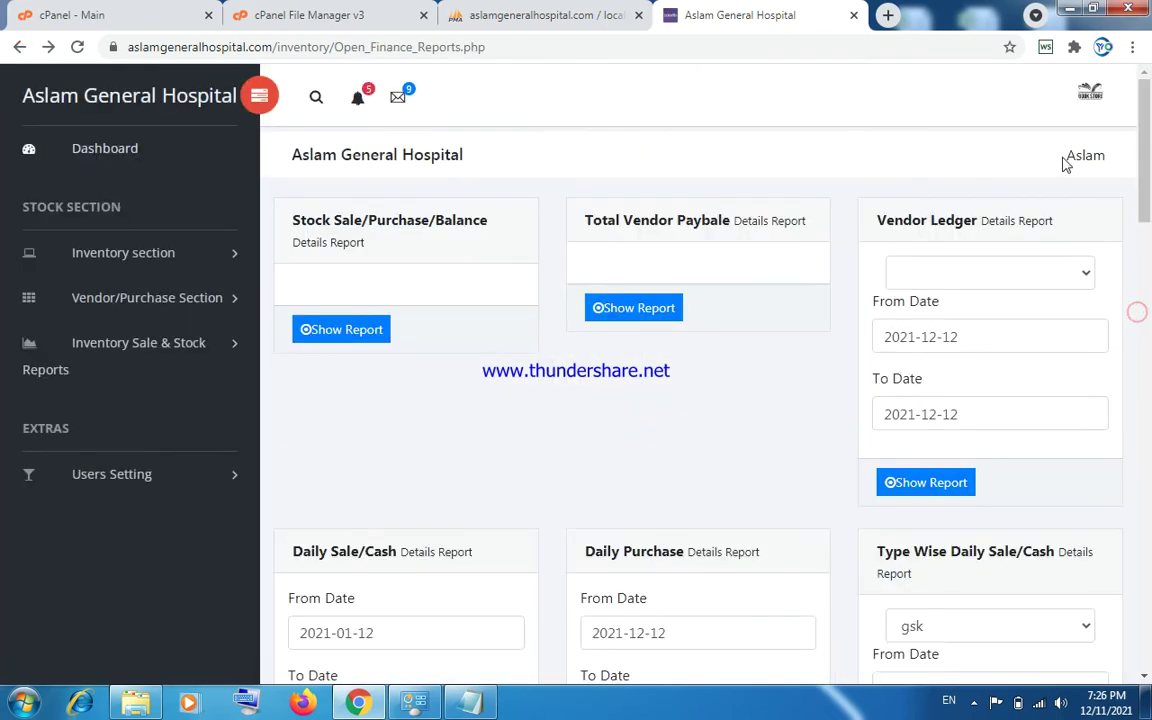
click(172, 345)
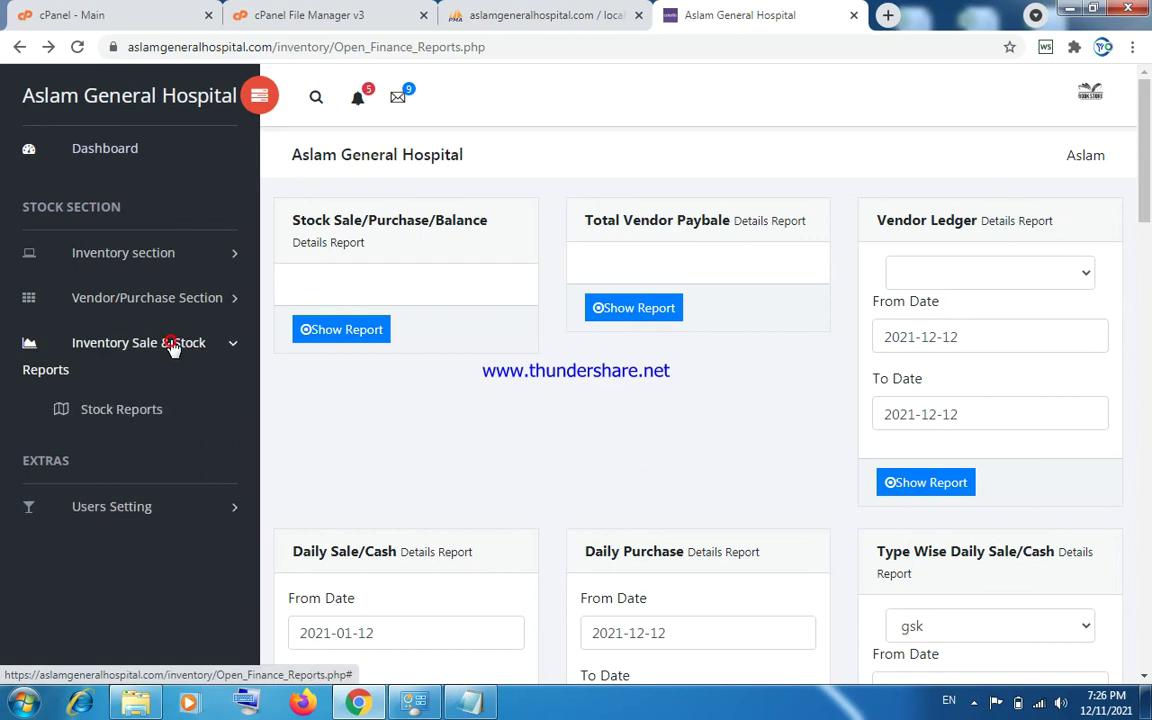
click(172, 345)
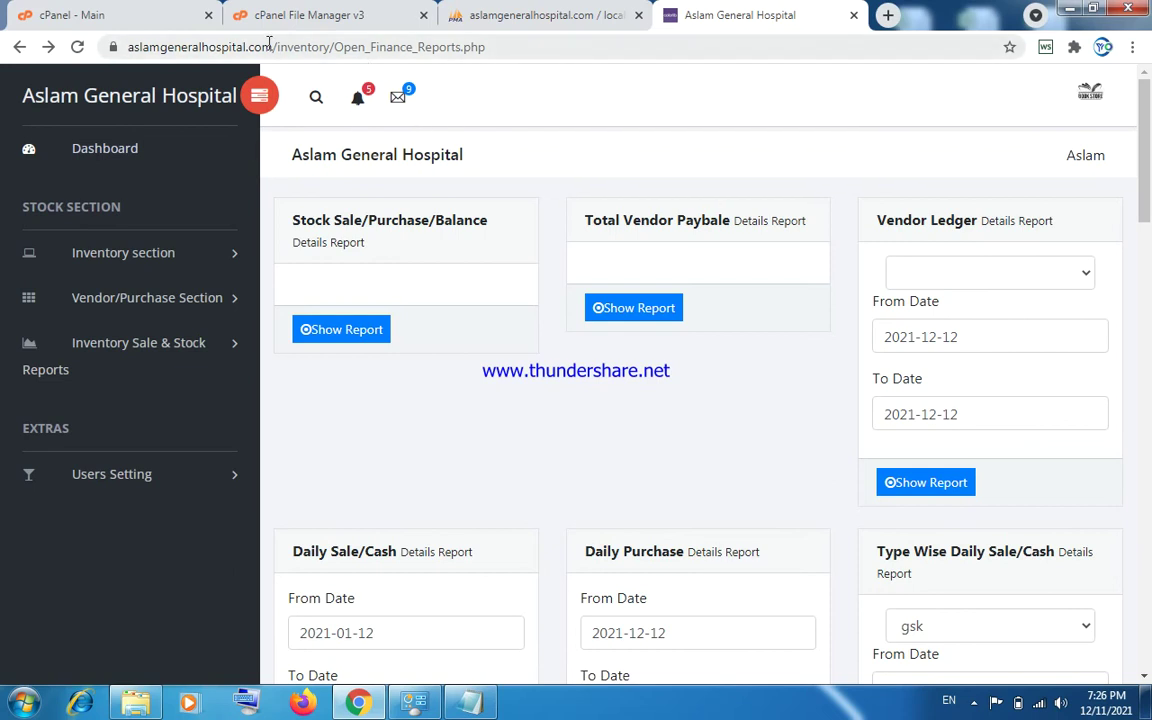
Trim the address to the site root and try the home page's Admin link.
mouse_move(276, 47)
mouse_down()
mouse_move(501, 53)
mouse_move(272, 55)
mouse_up()
key(Return)
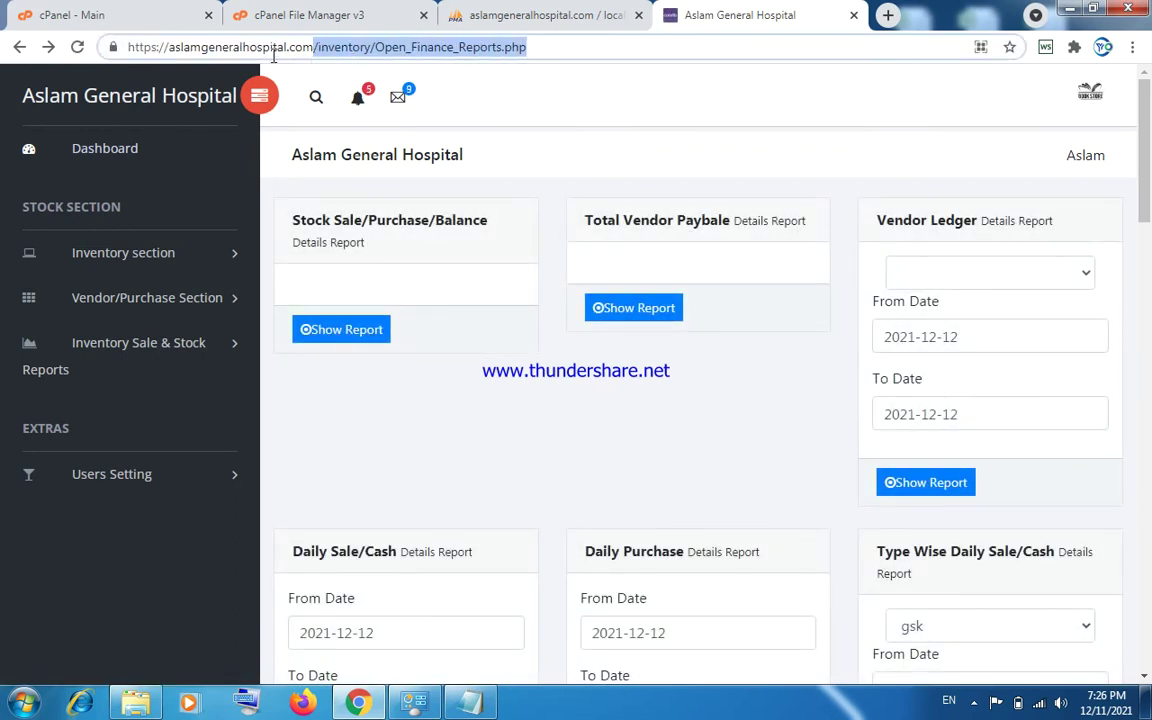
key(BackSpace)
key(Return)
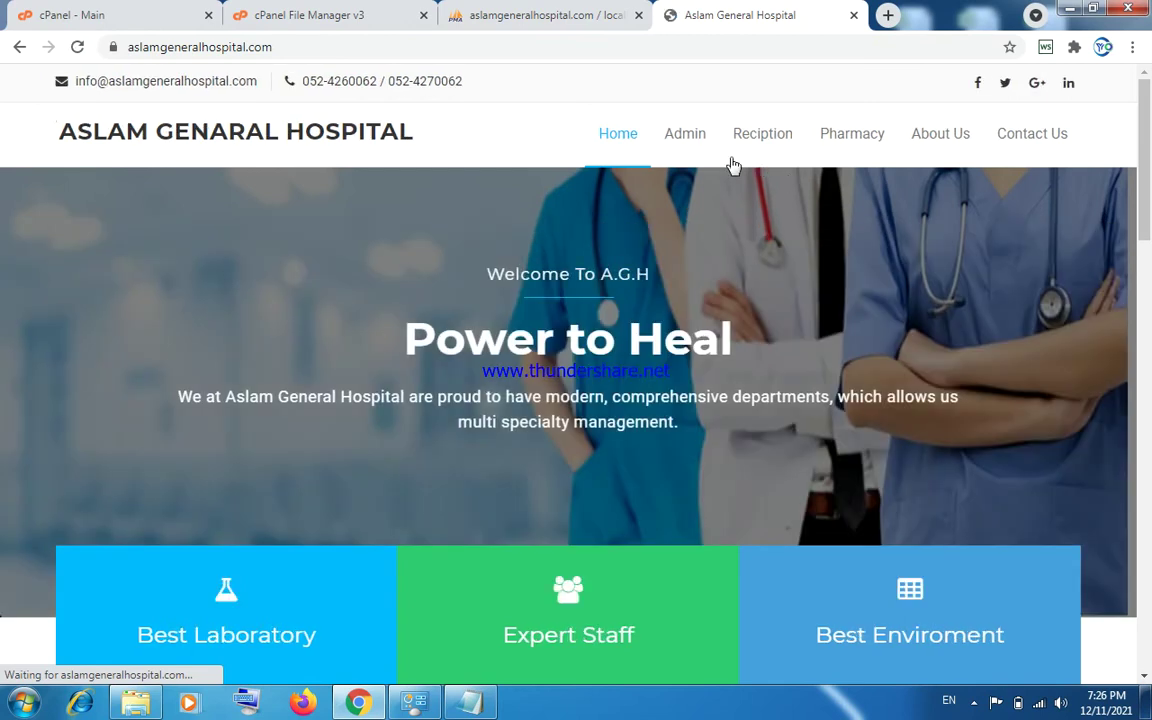
click(683, 134)
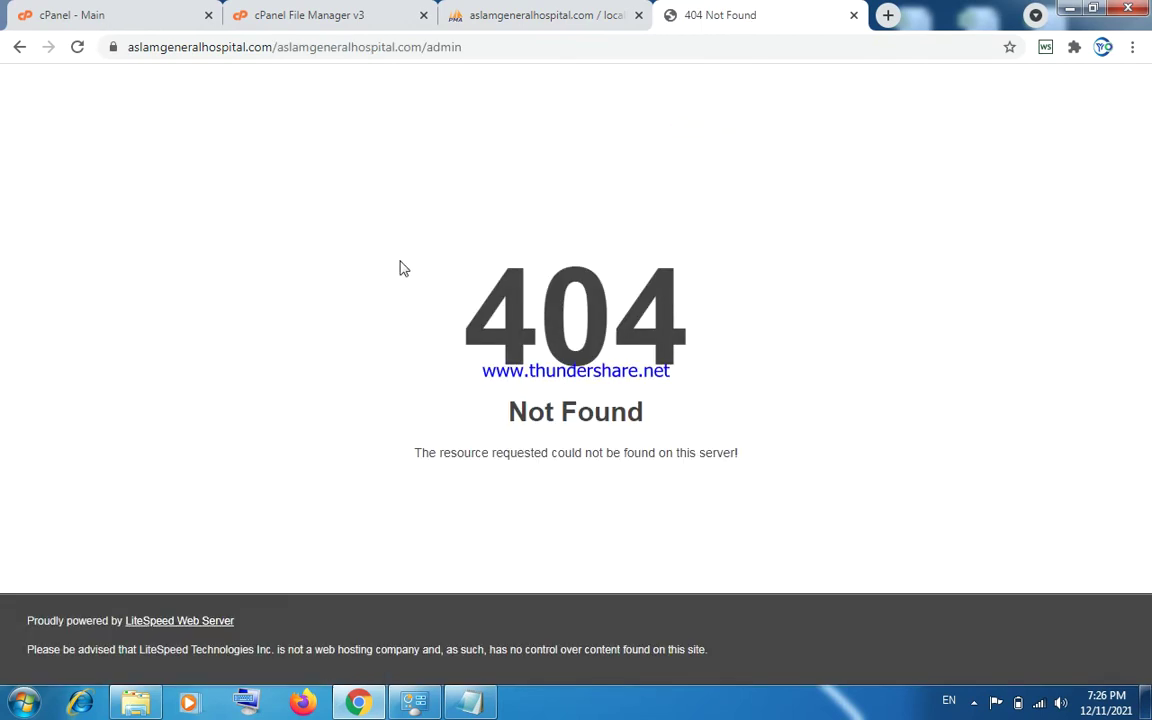
click(18, 50)
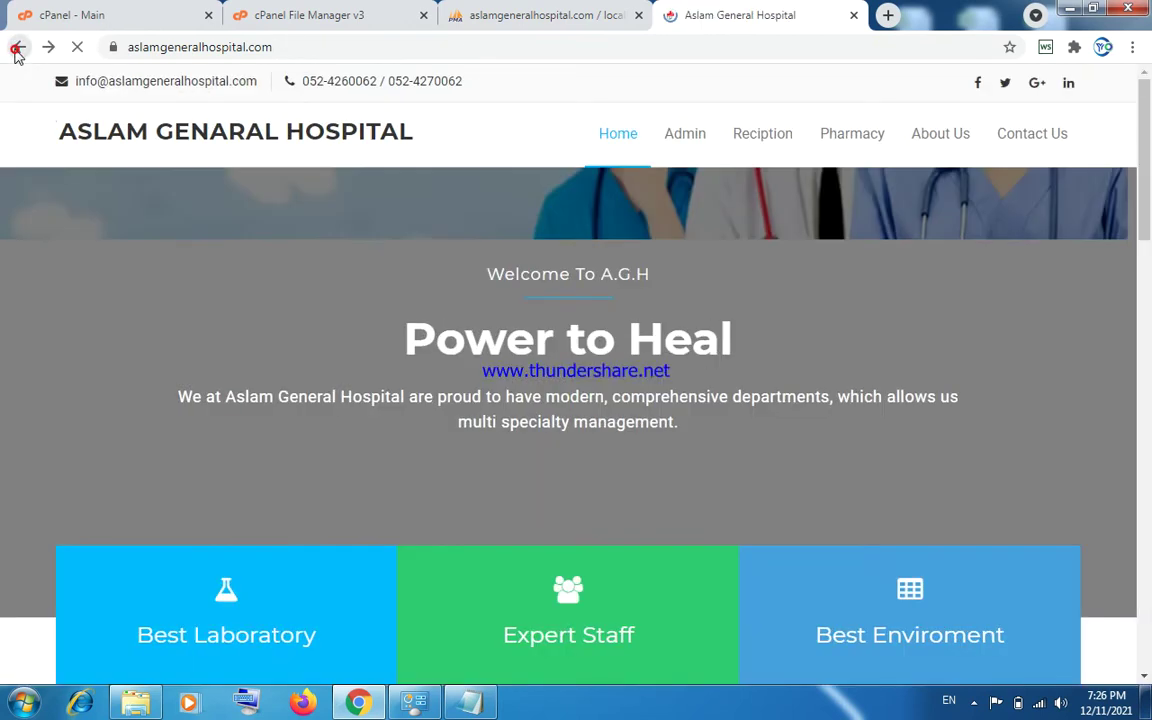
Load aslamgeneralhospital.com/admin and start entering the admin username on the login form.
click(296, 45)
click(301, 46)
key(BackSpace)
key(BackSpace)
key(BackSpace)
text(/admin)
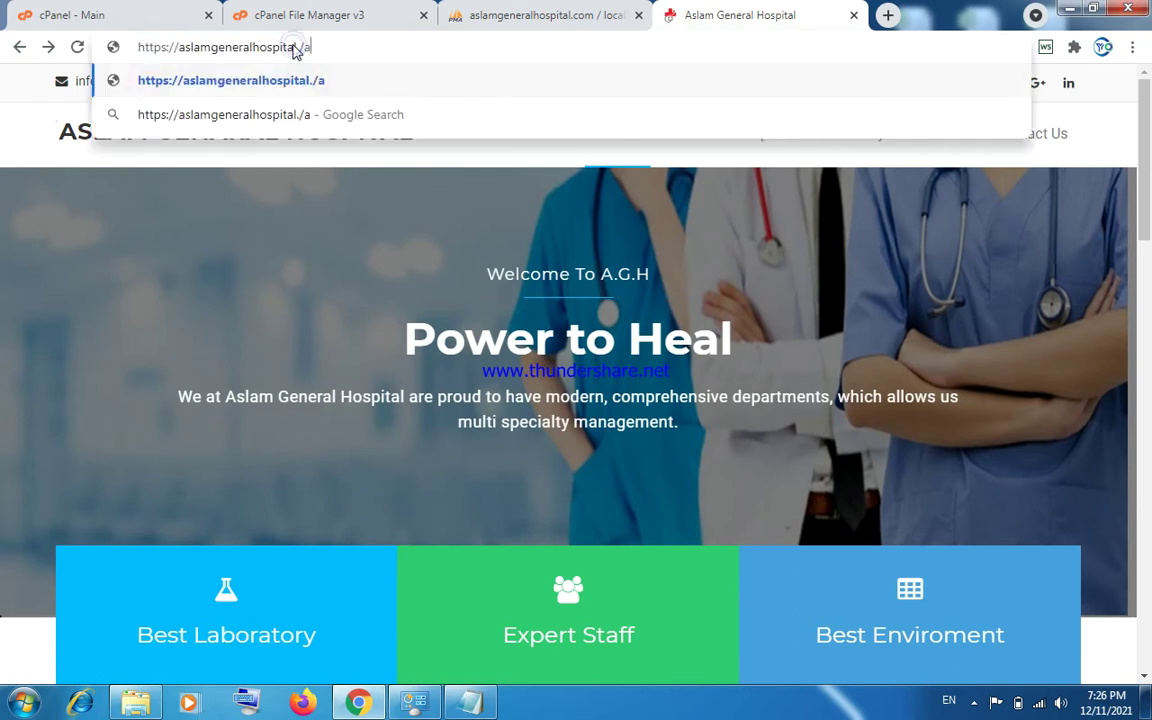
key(Escape)
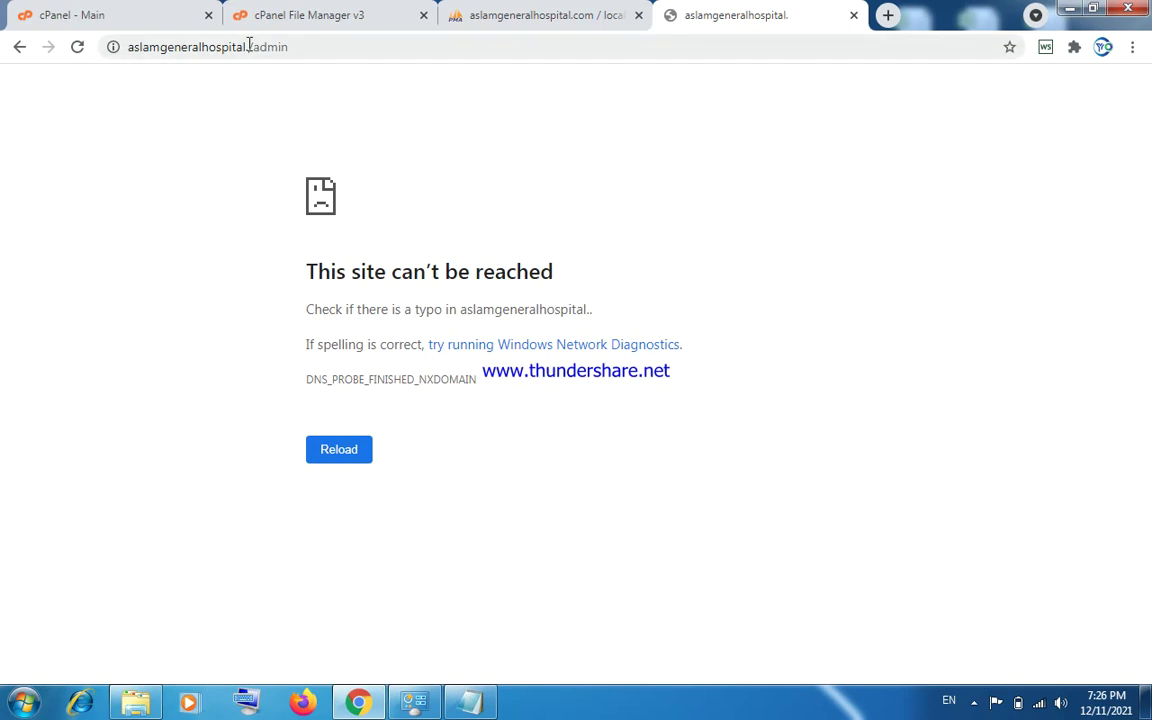
click(249, 45)
click(248, 47)
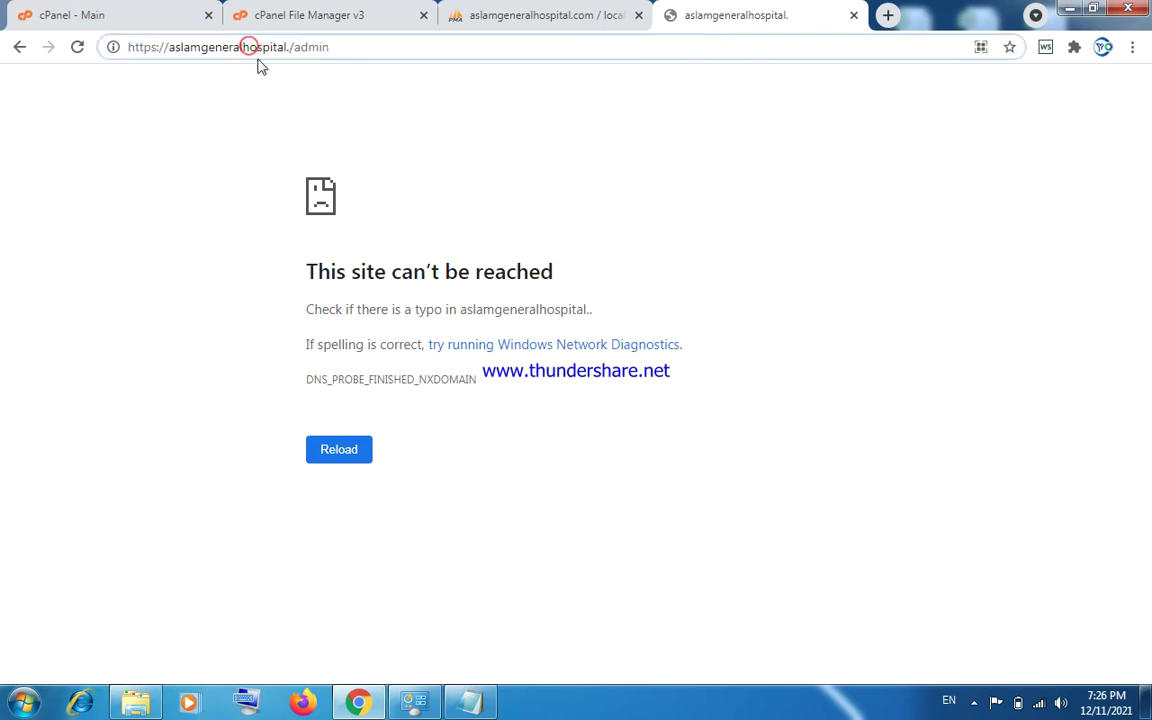
text(com)
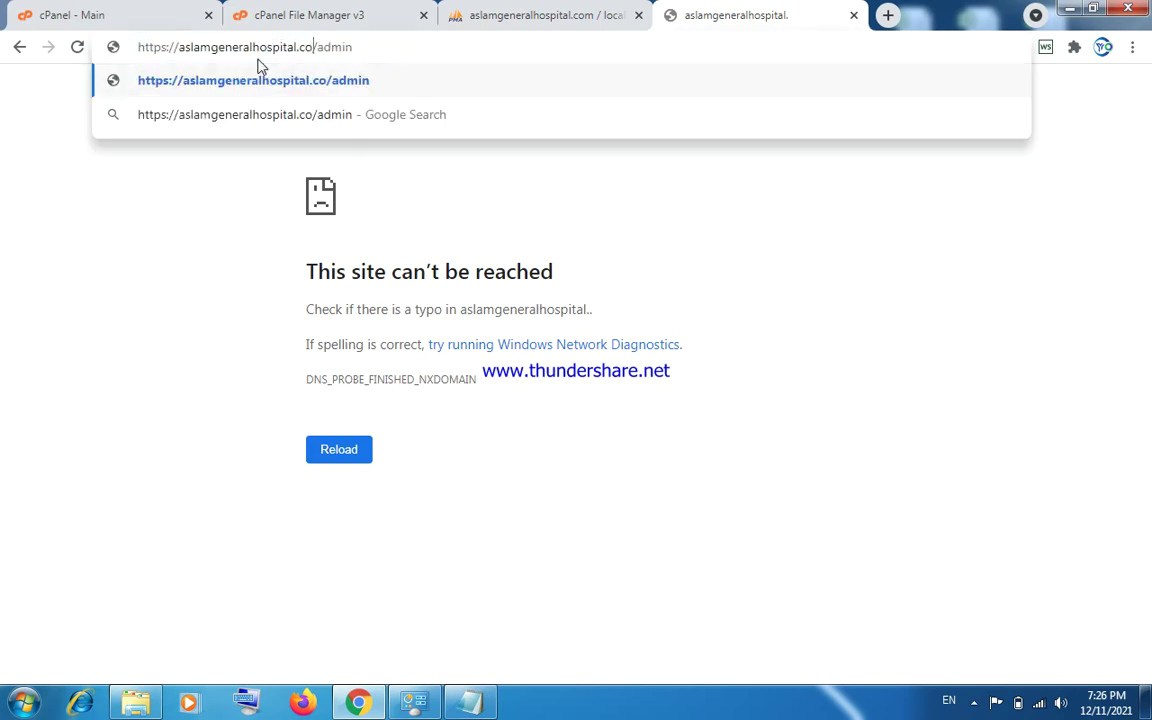
key(Return)
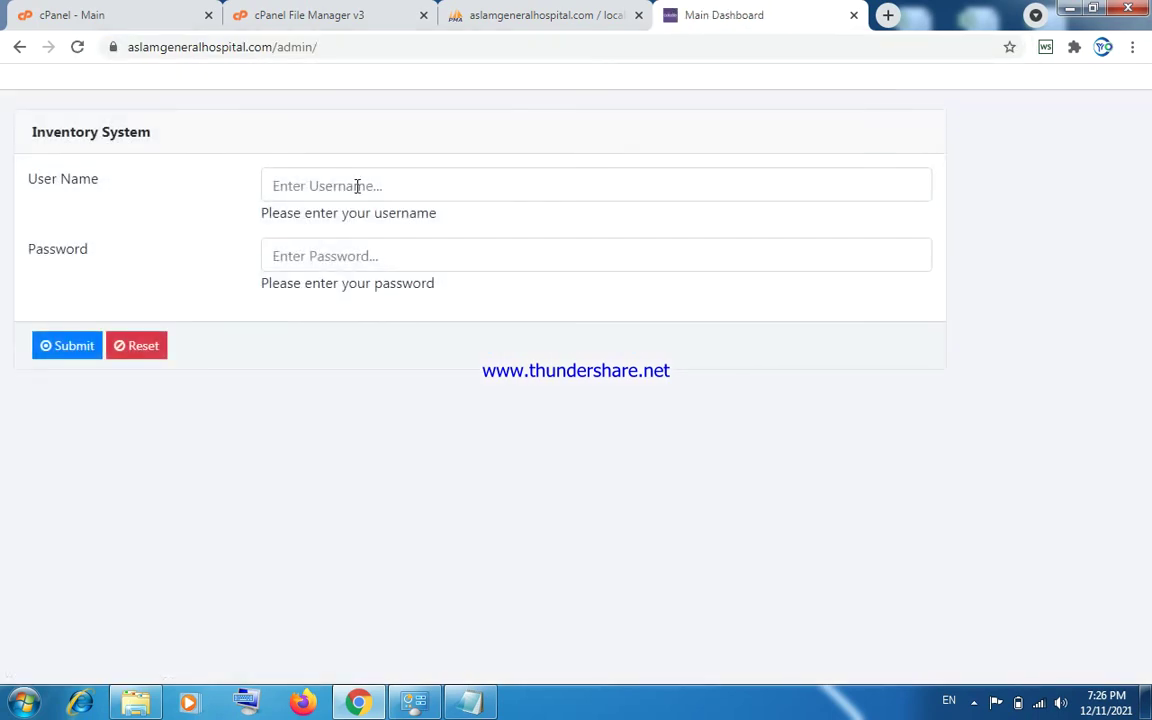
click(357, 185)
text(as)
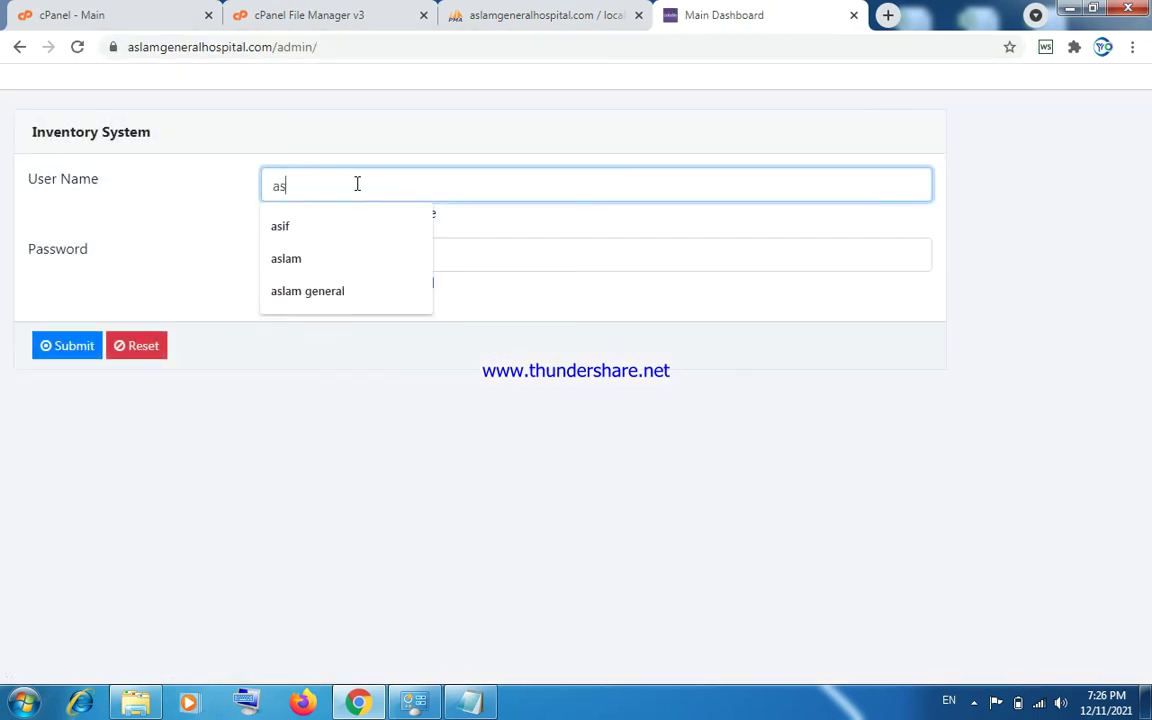
Log in with the admin username and password, then dismiss Chrome's save-password offer.
click(337, 255)
click(334, 253)
text(123)
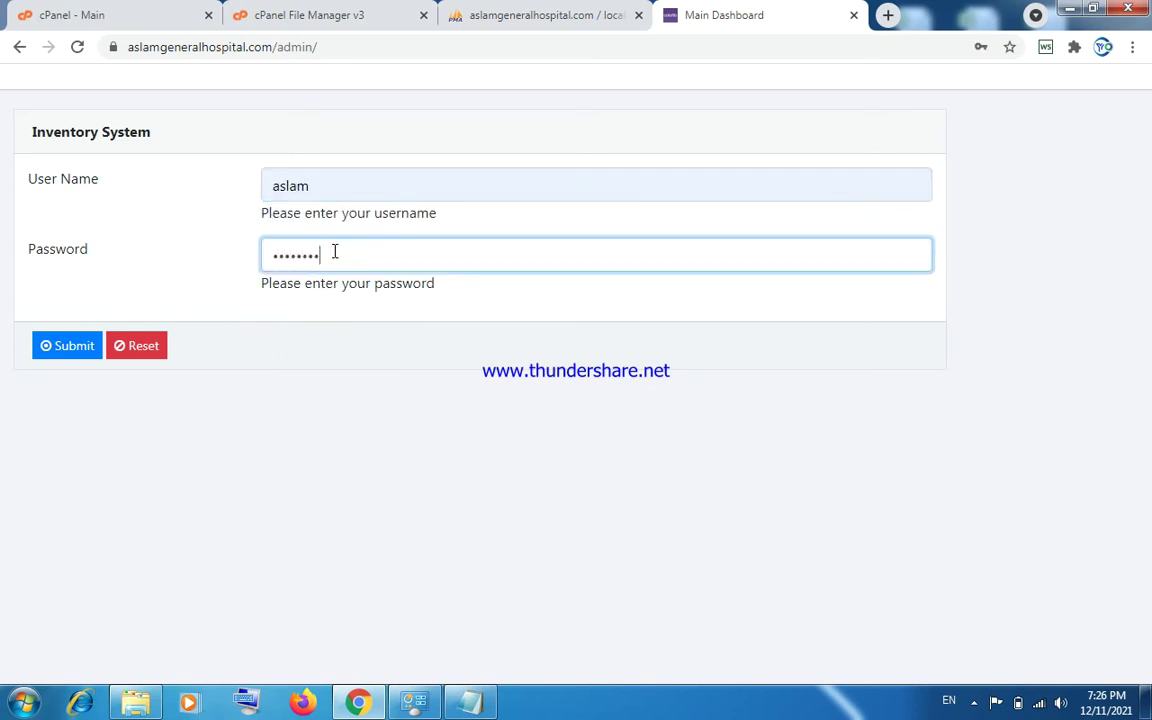
key(Return)
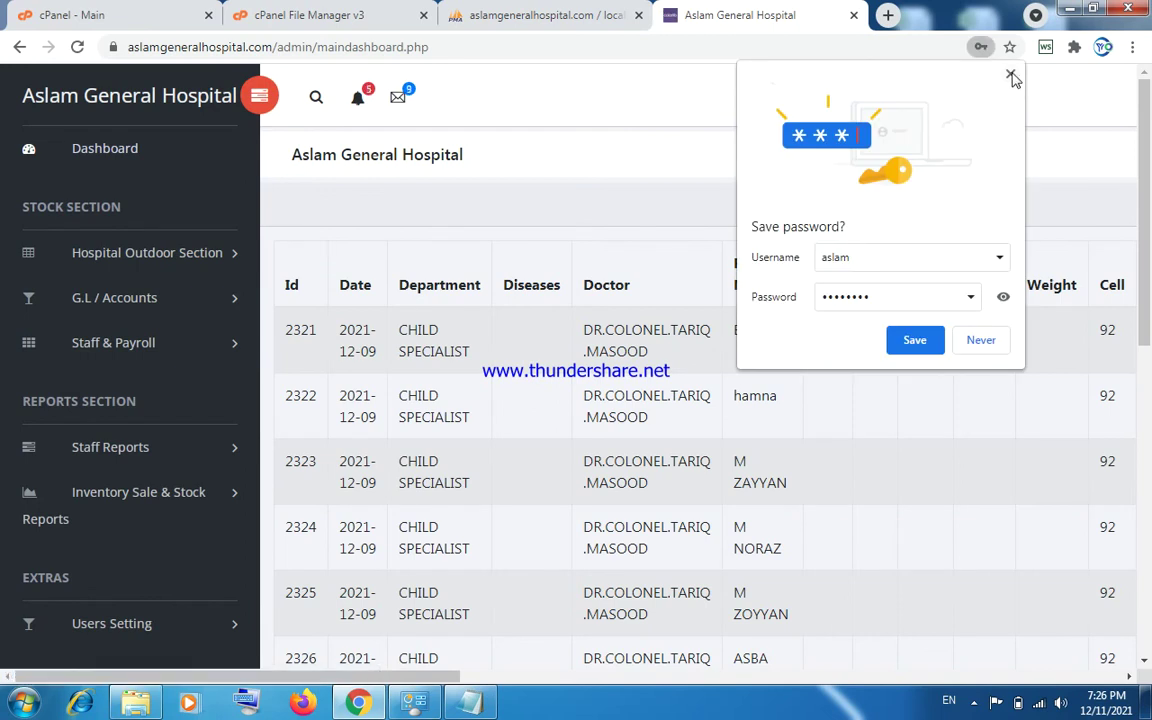
click(1010, 74)
drag(397, 672, 986, 657)
scroll(871, 668, right, 1)
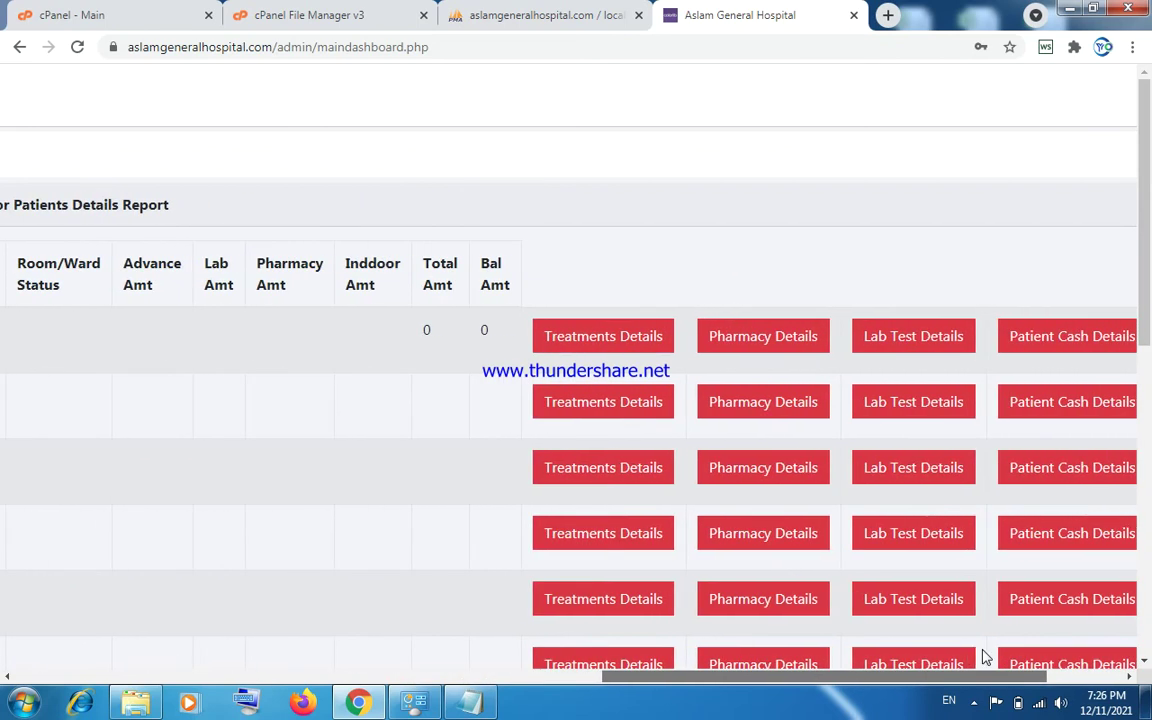
drag(983, 652, 1066, 655)
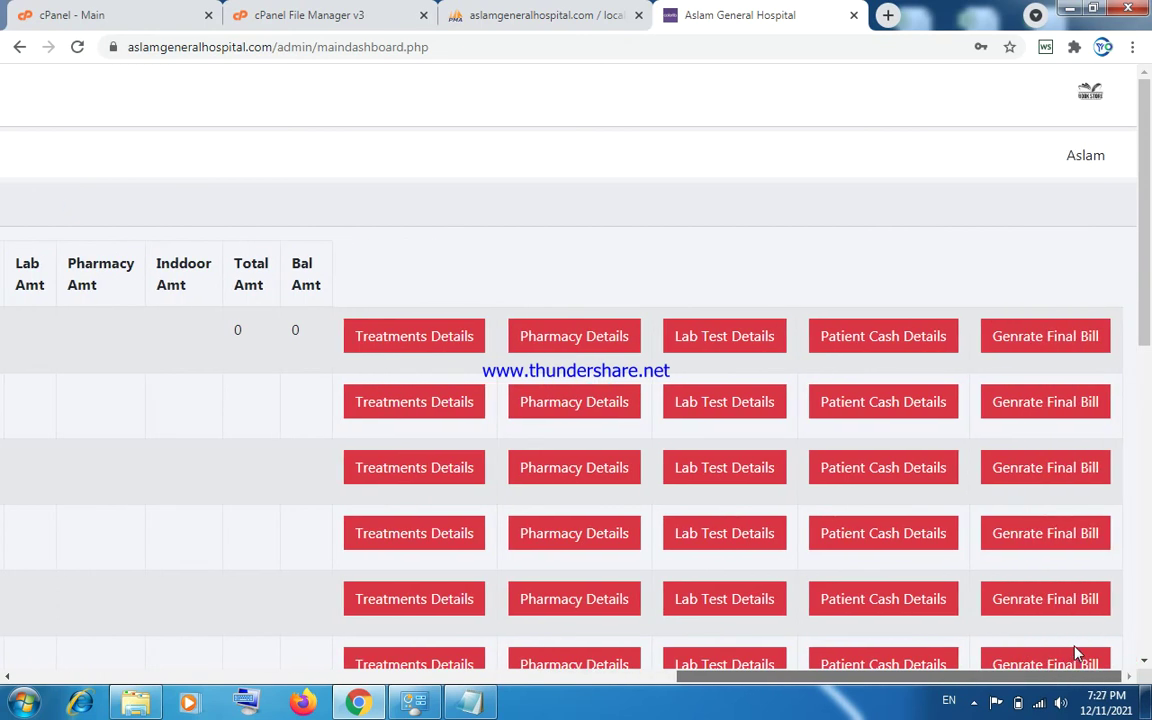
drag(1076, 652, 250, 665)
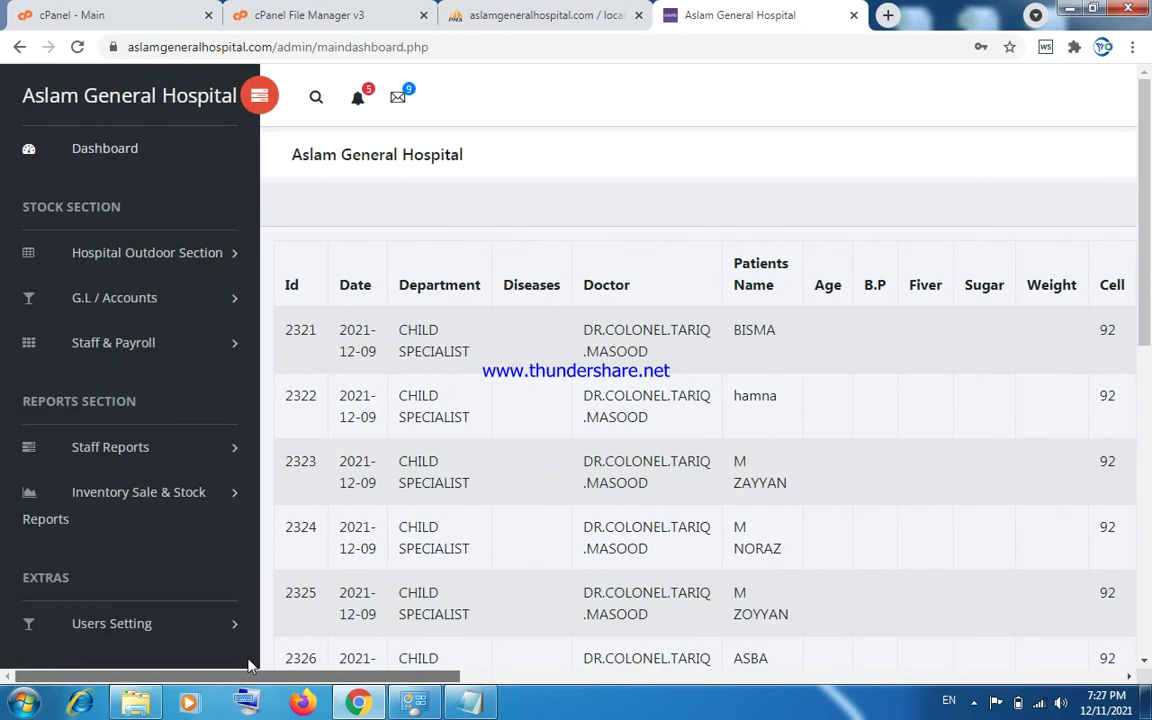
Open Add Chart of Account under G.L / Accounts and check the Main Type choices.
click(145, 254)
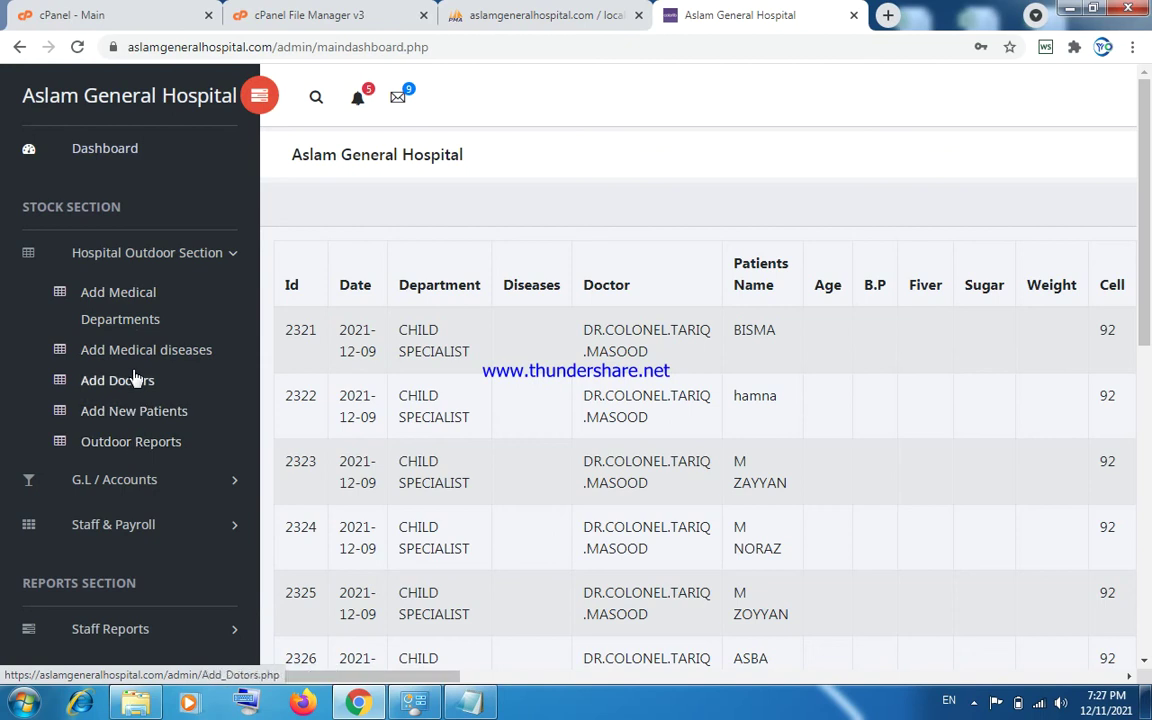
click(138, 256)
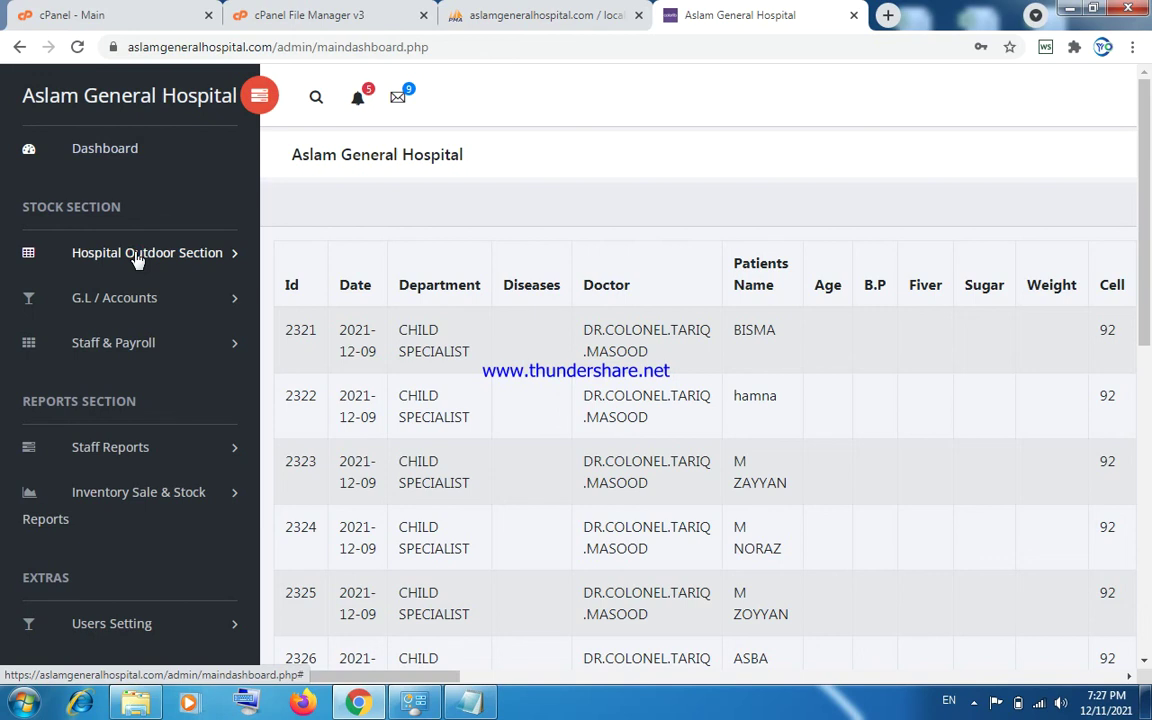
click(138, 256)
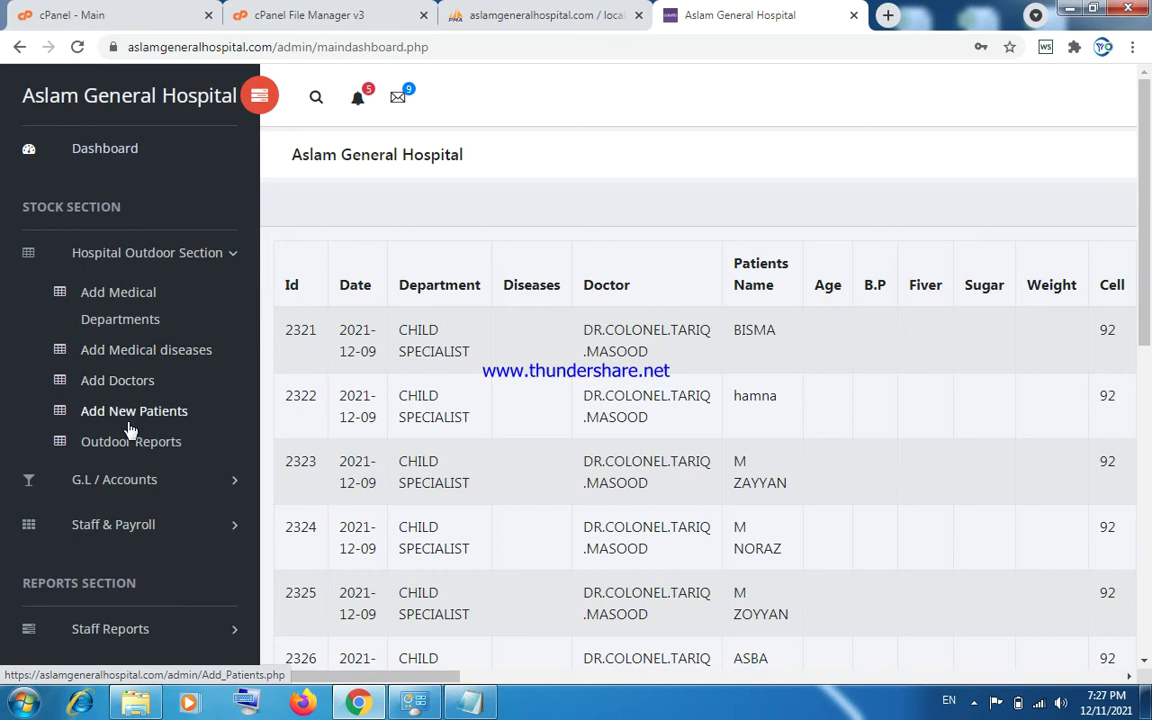
click(133, 258)
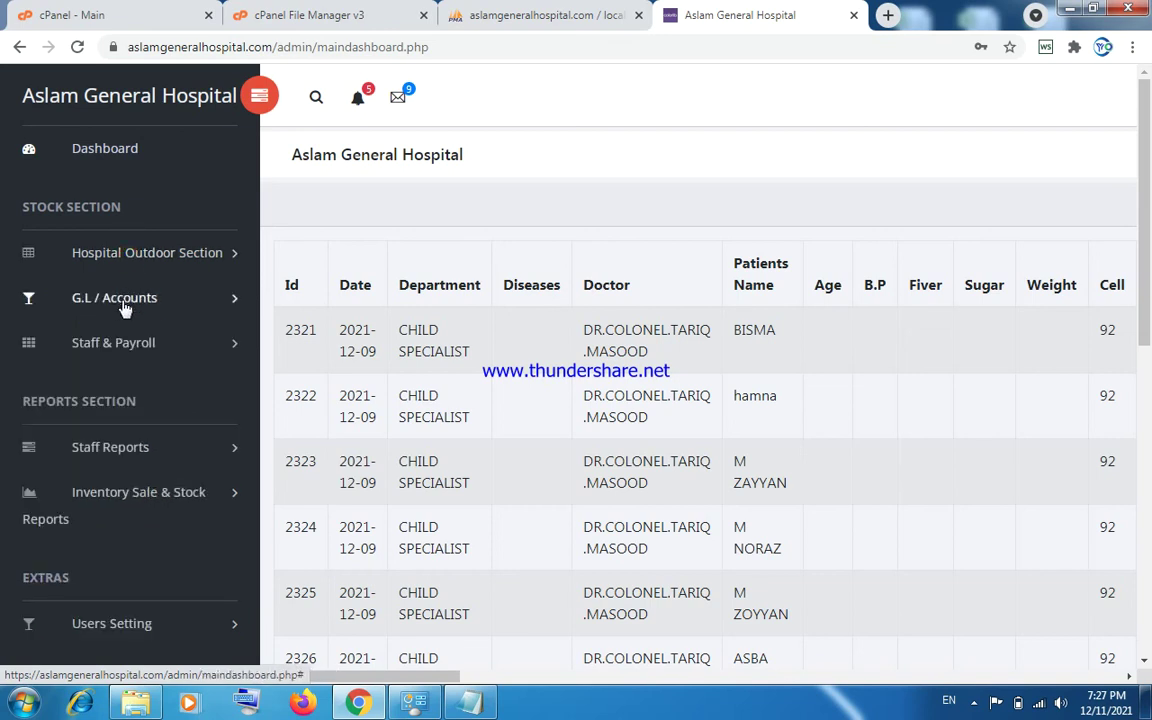
click(125, 307)
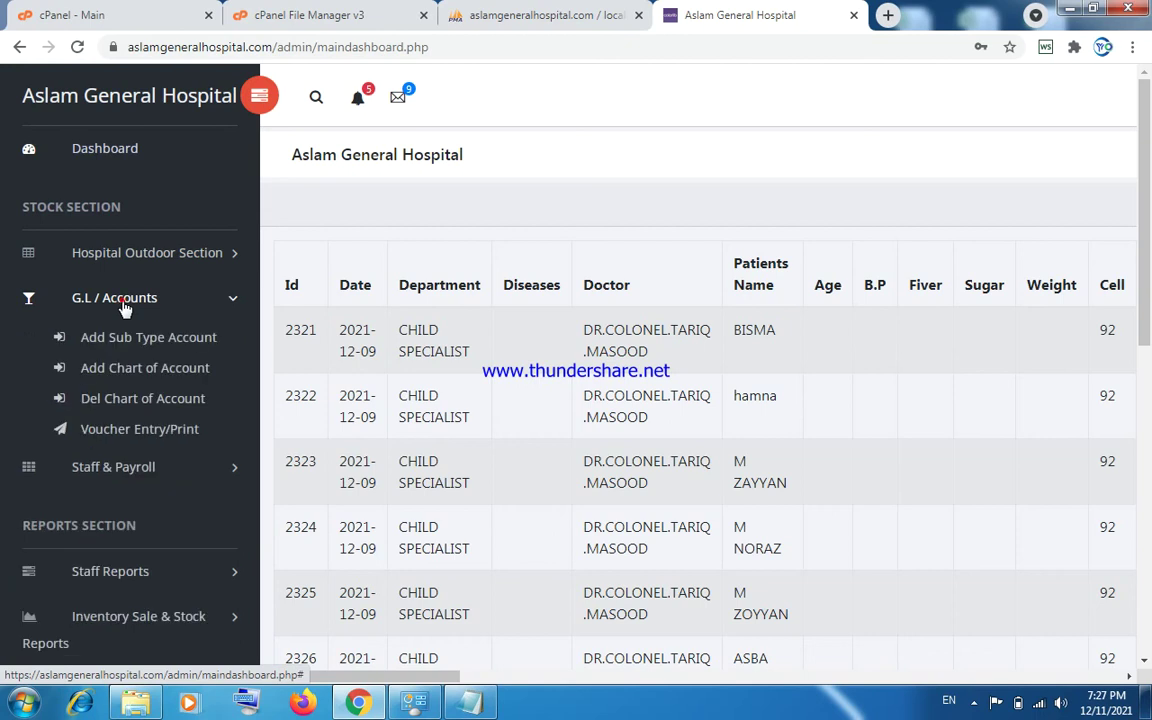
click(119, 372)
click(389, 318)
click(386, 319)
Check the empty Main Sub Type list, then view Expense sub-types on Voucher Entry/Print.
click(655, 311)
click(654, 304)
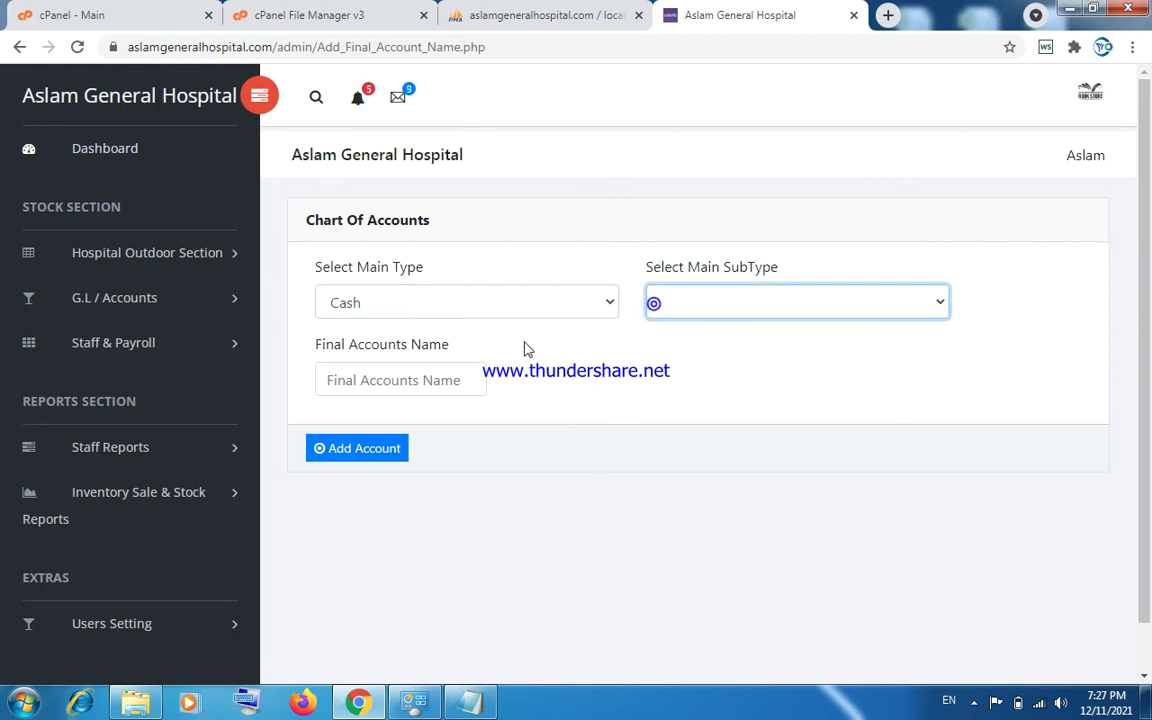
click(423, 378)
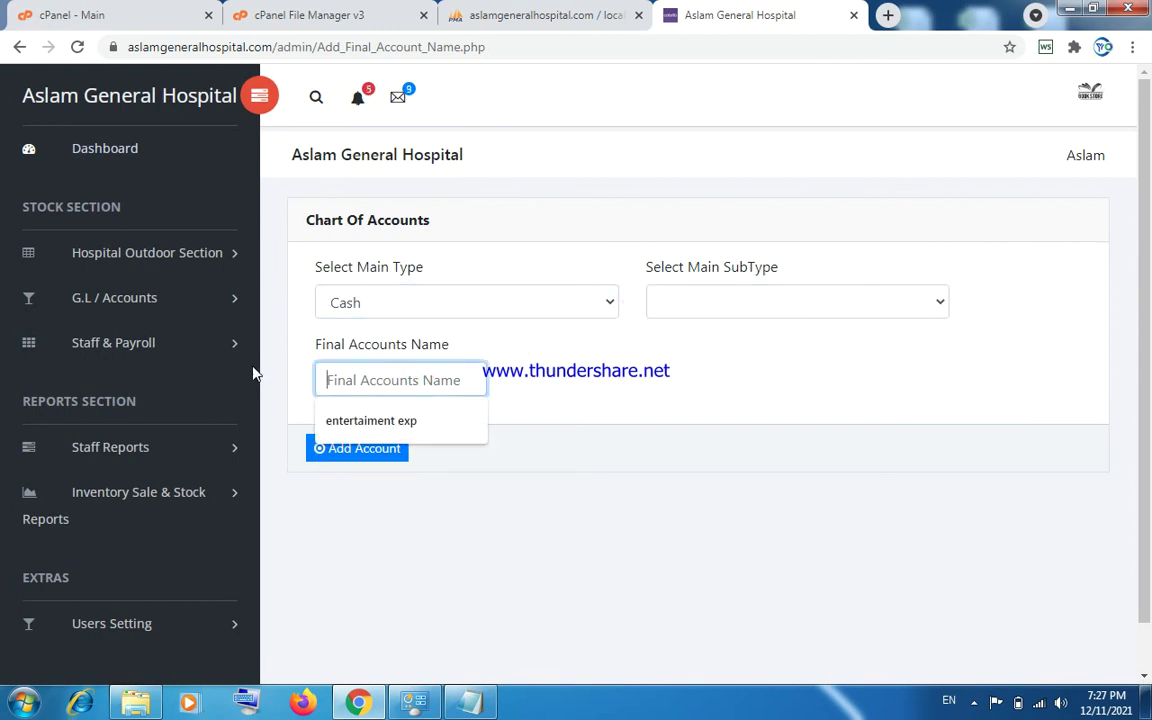
click(134, 302)
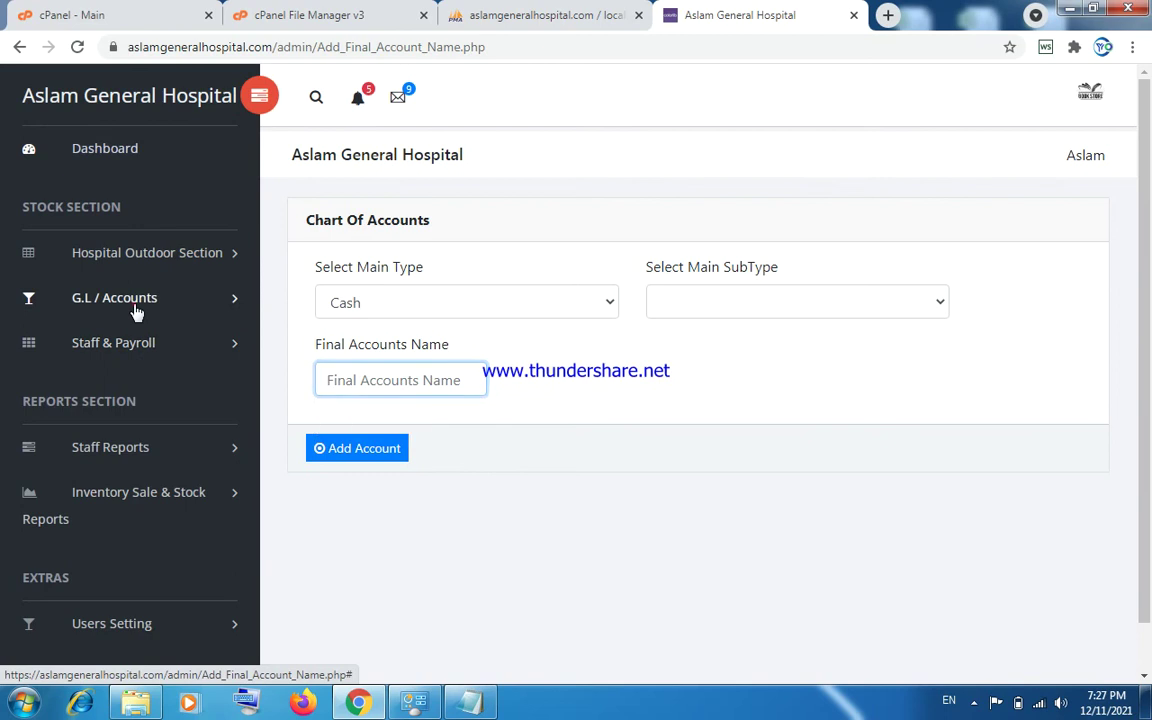
click(141, 432)
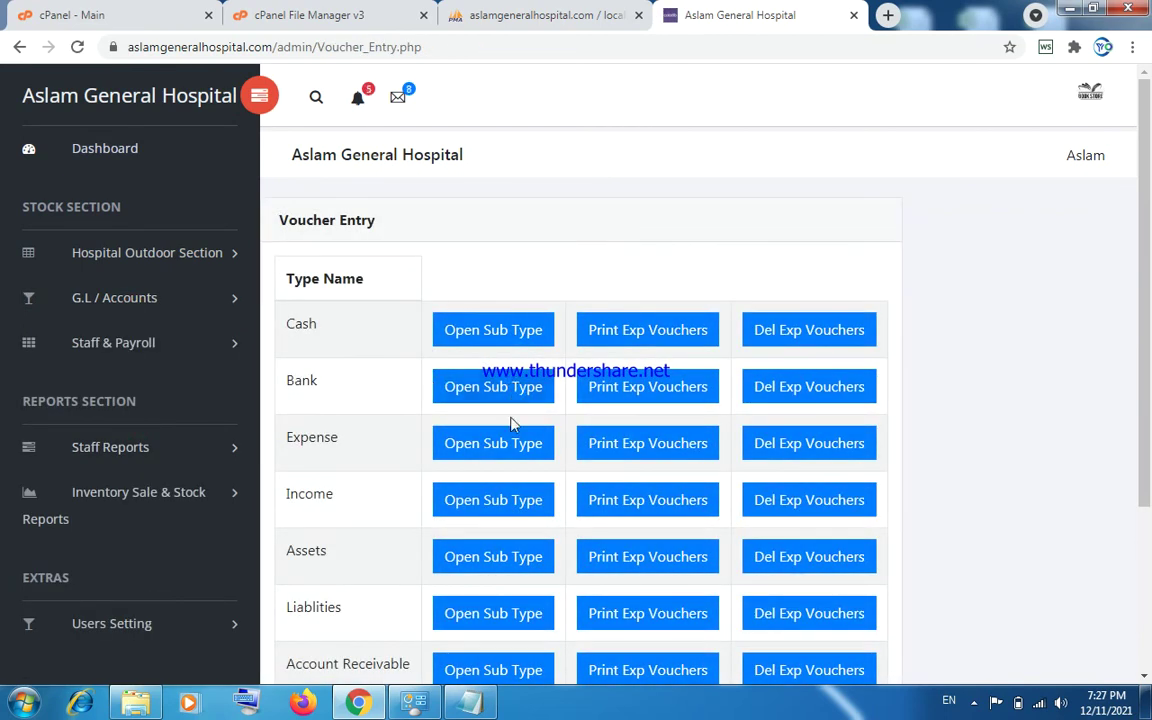
click(518, 444)
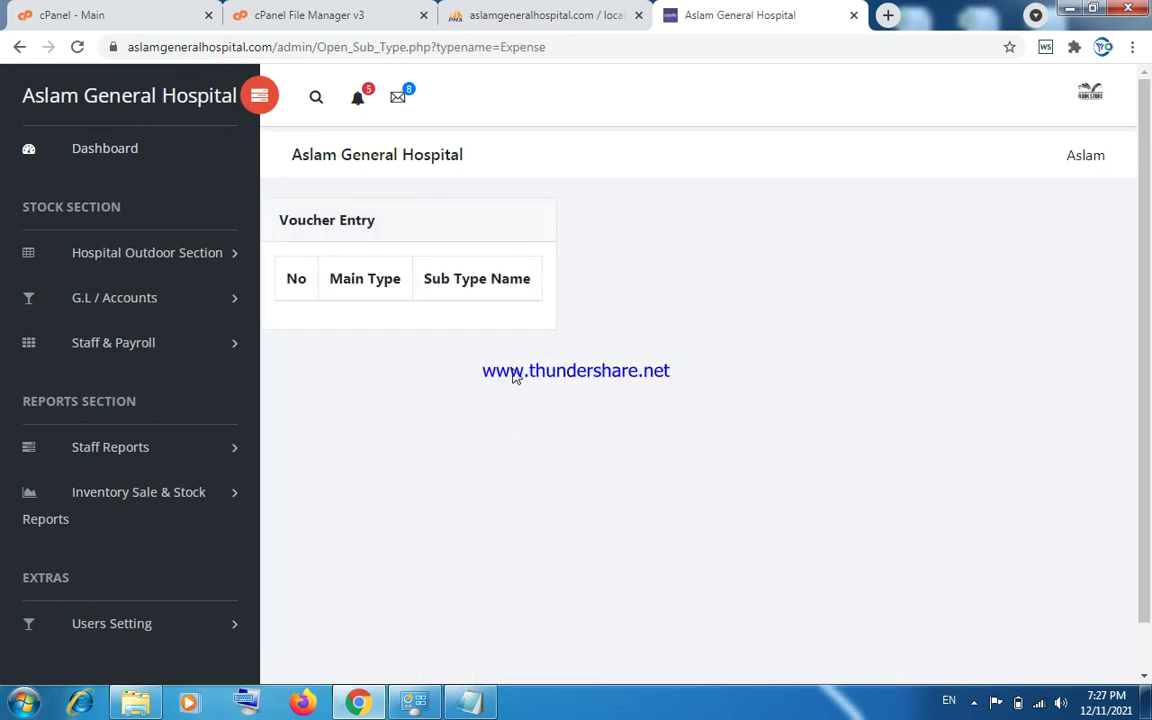
Open Staff & Payroll's Add New Employee form, showing Id 6 and joining date 2021-12-12.
click(138, 312)
click(138, 310)
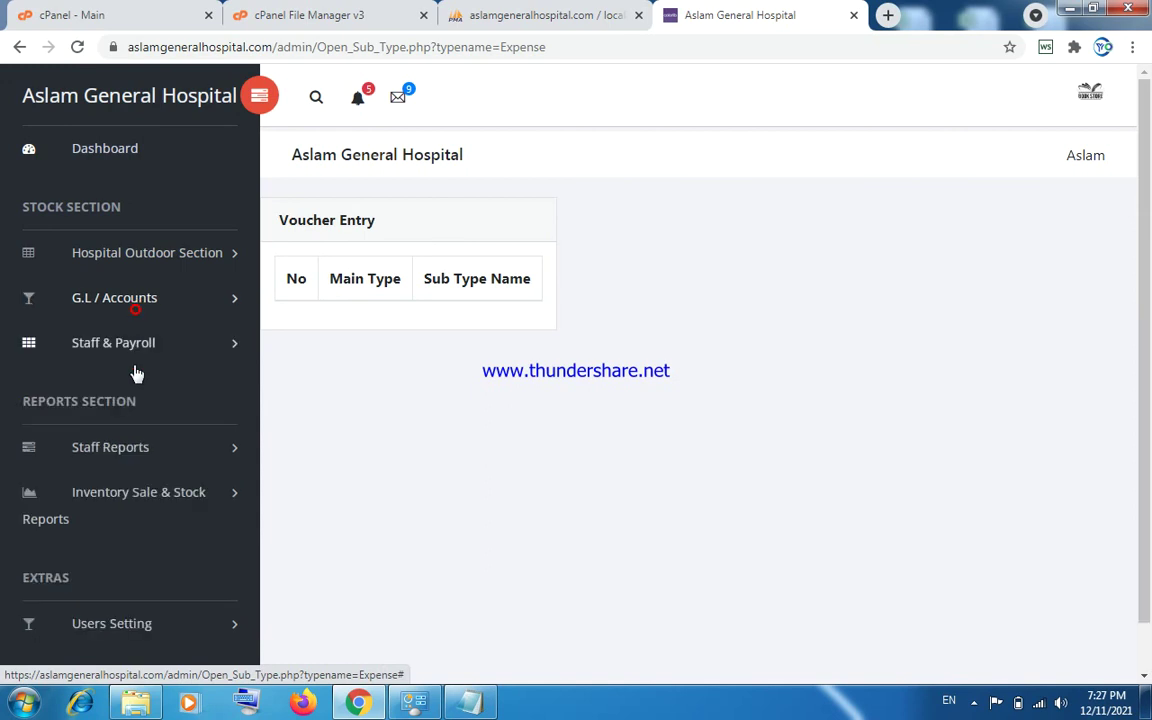
click(134, 350)
click(135, 386)
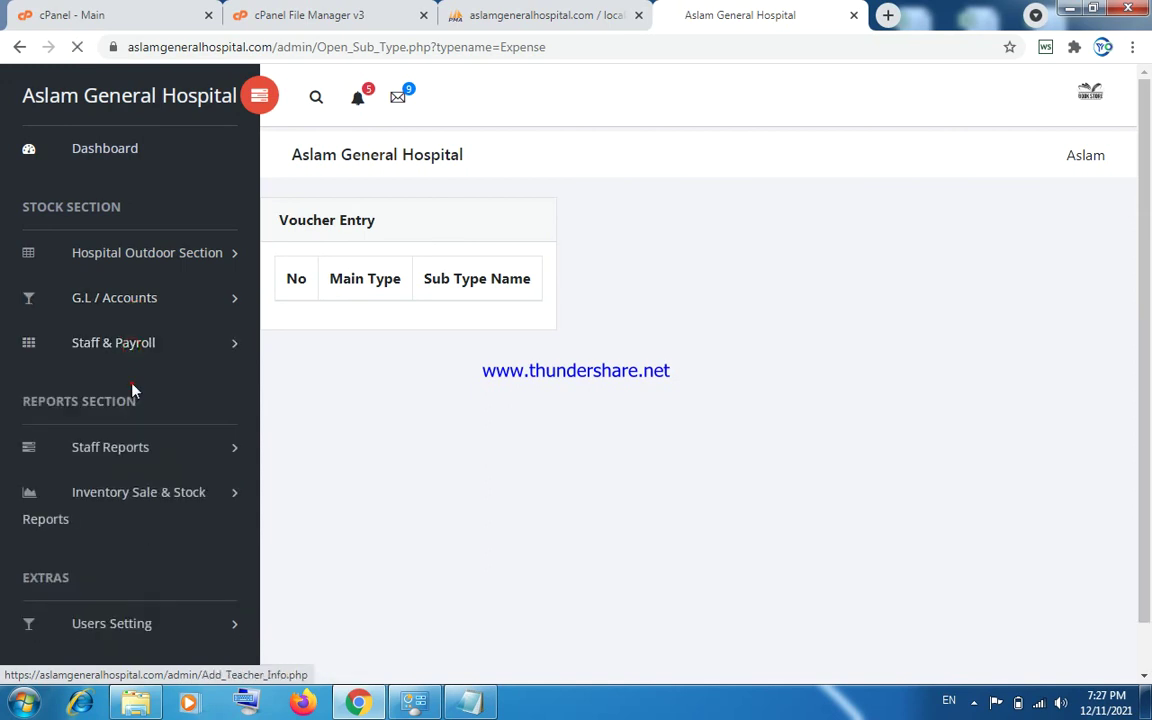
drag(1141, 234, 1122, 249)
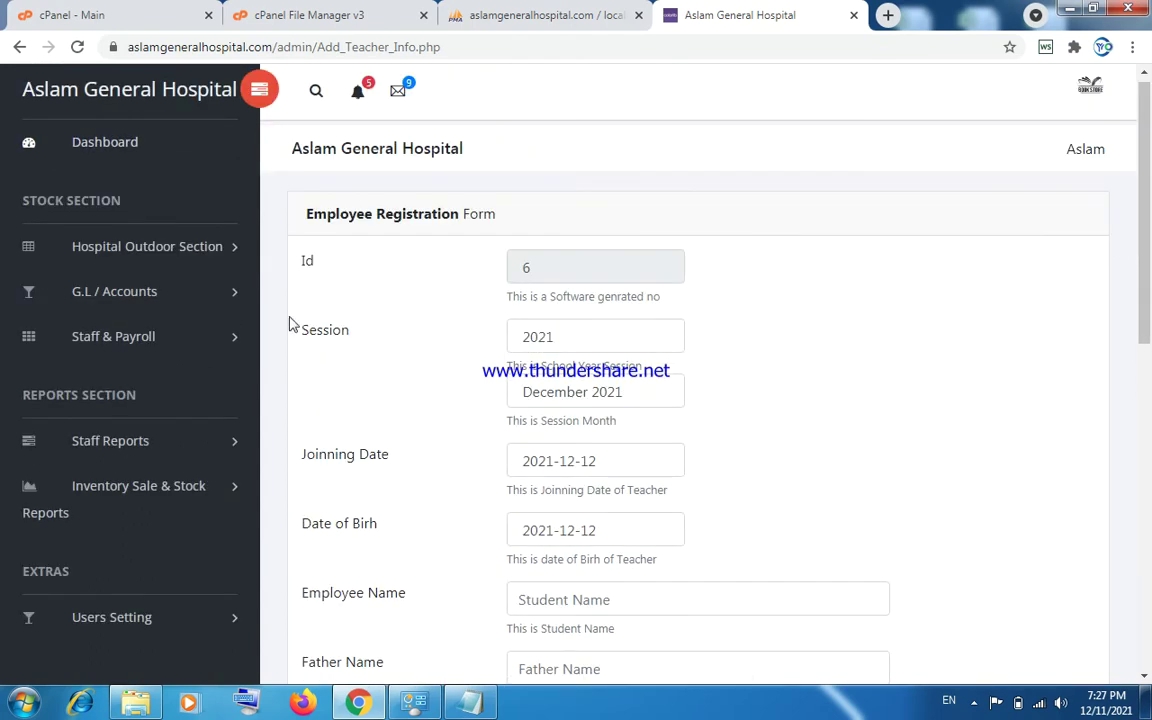
Visit the Edit/Del Employee, Employee Attendance and Open Attendance pages.
click(143, 335)
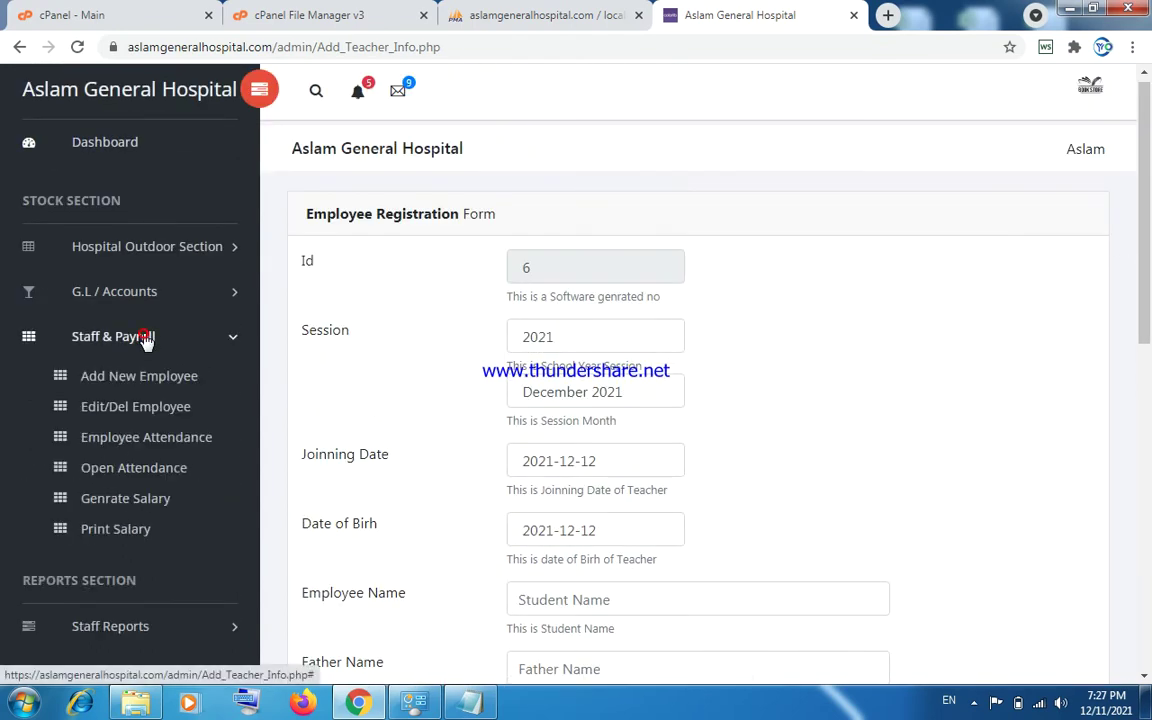
click(143, 410)
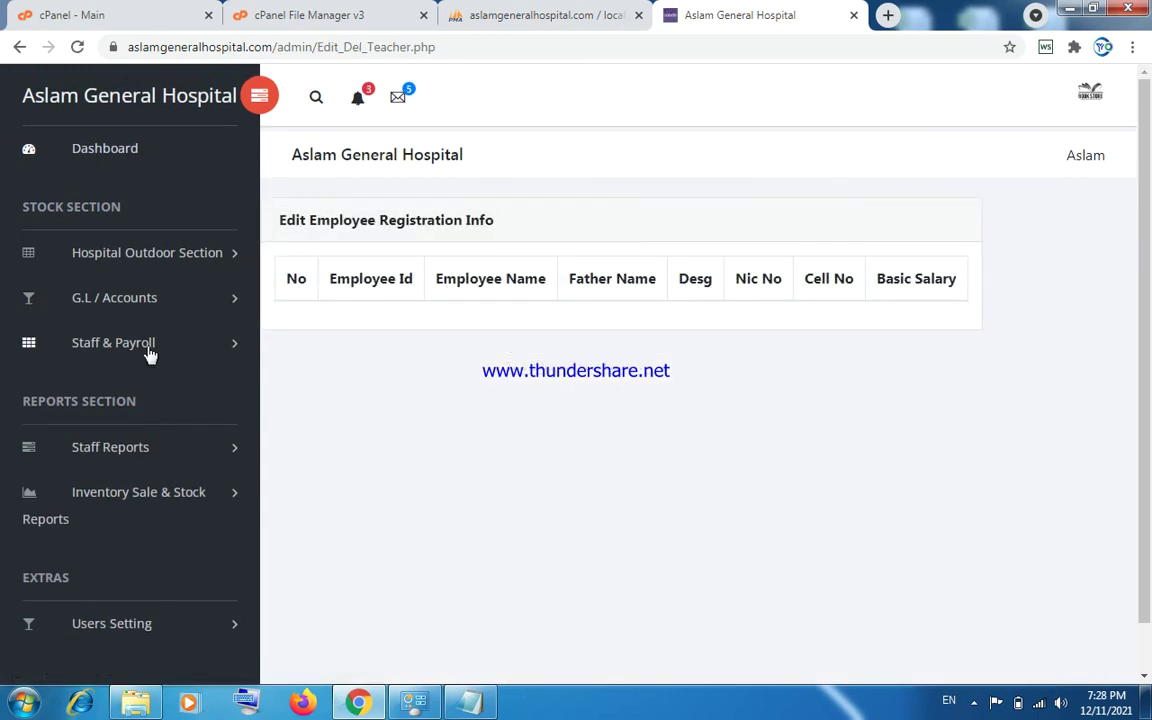
click(128, 340)
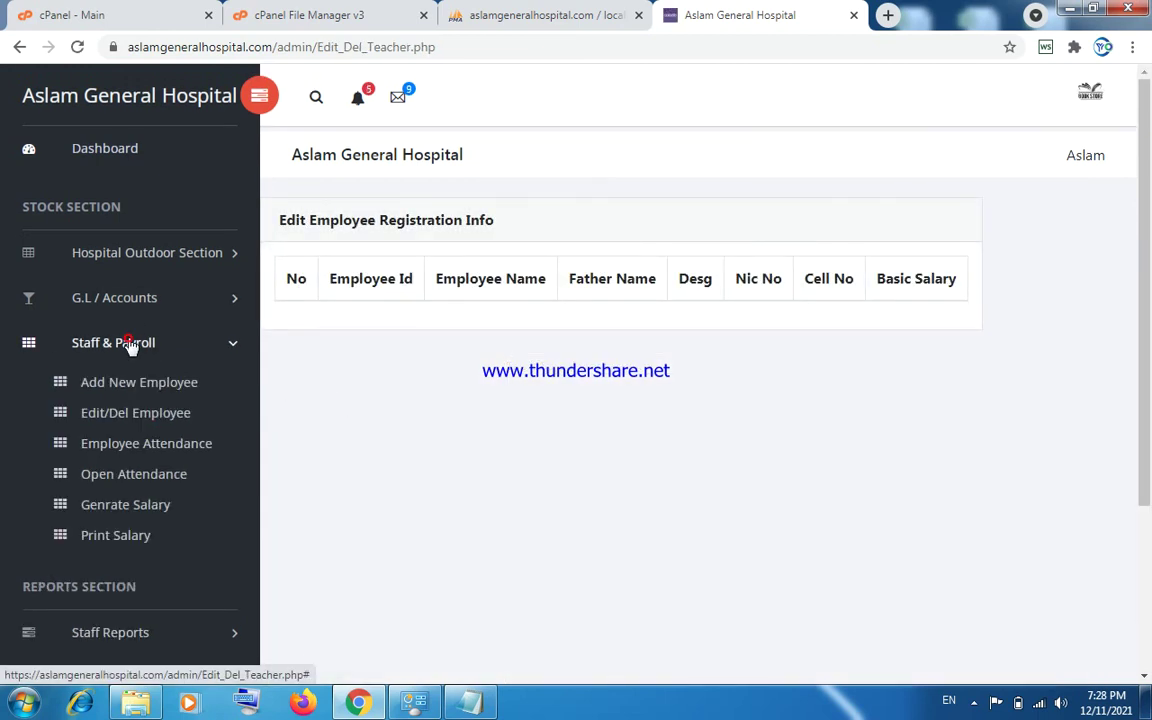
click(140, 452)
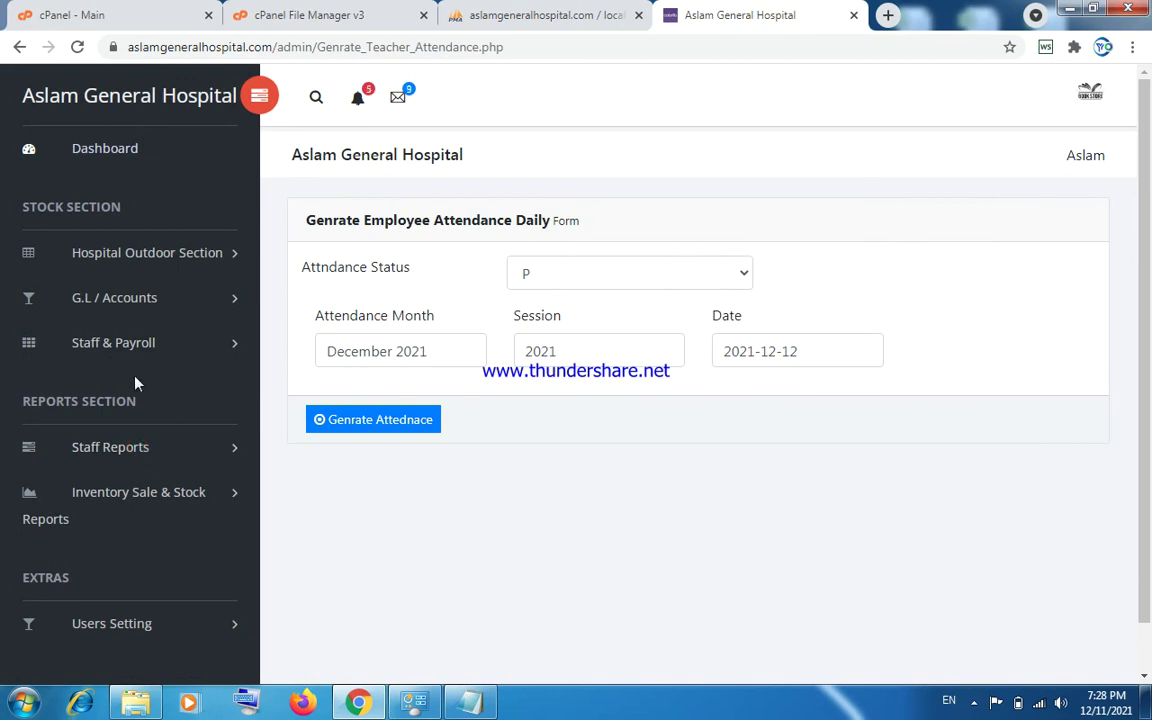
click(129, 347)
click(124, 476)
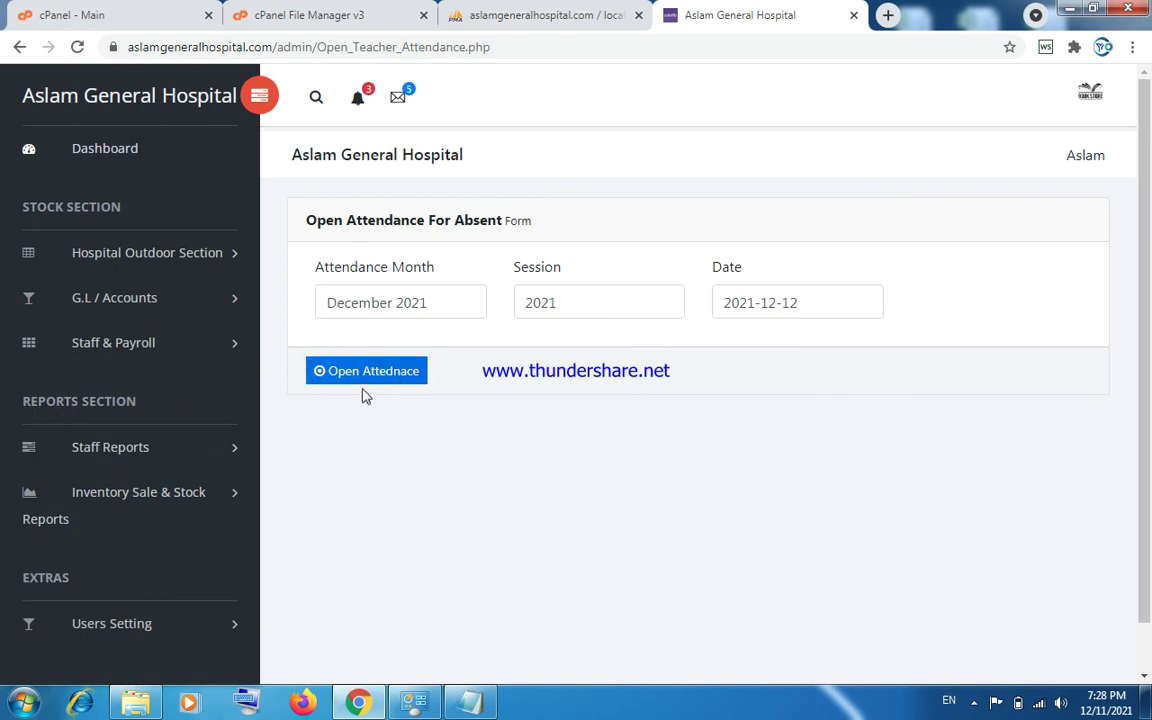
View the Genrate Salary page, then the Print Salary form for December 2021.
click(135, 354)
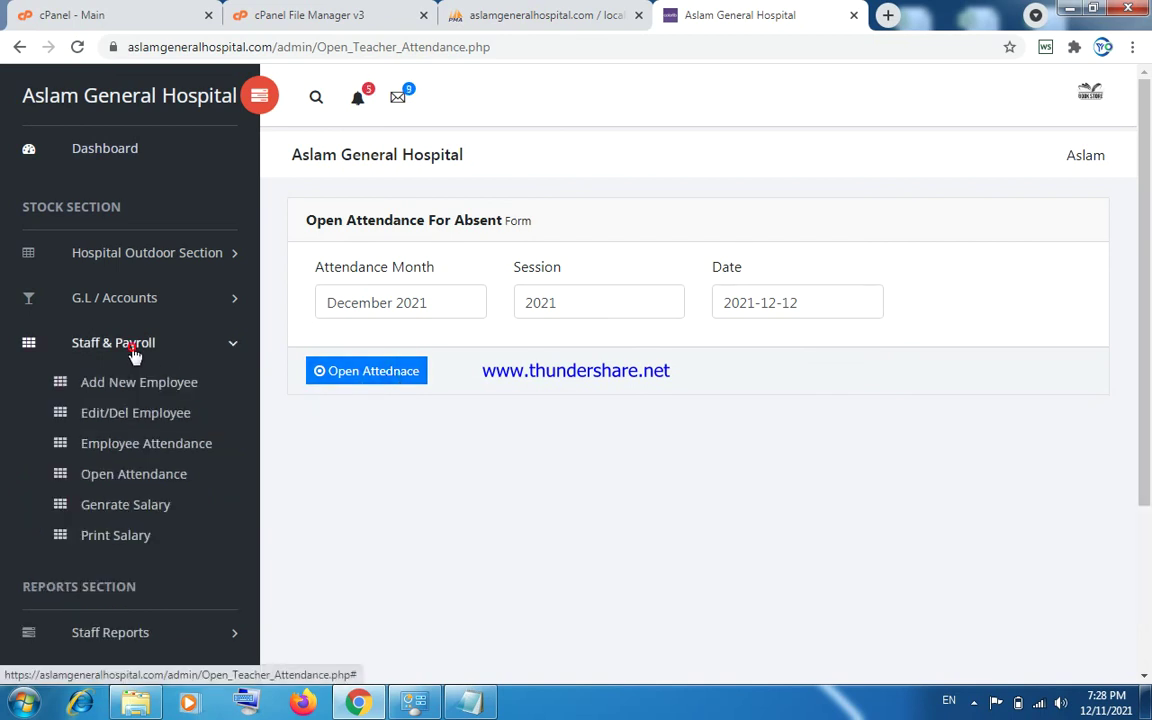
click(133, 505)
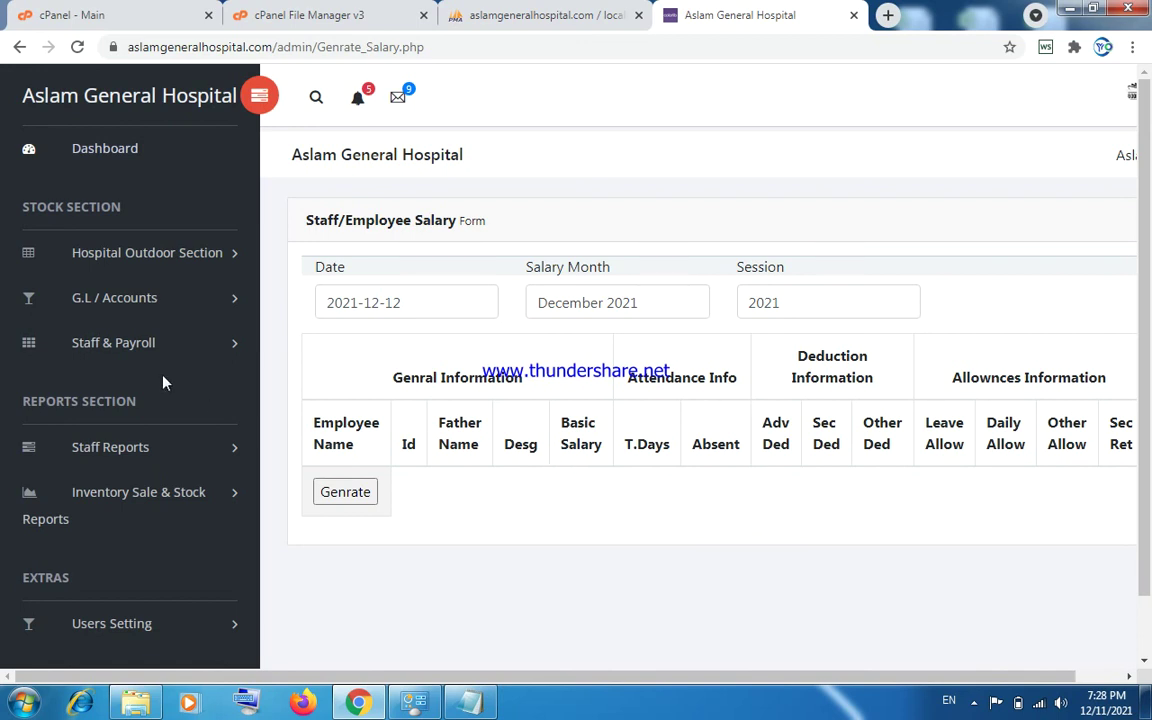
click(125, 358)
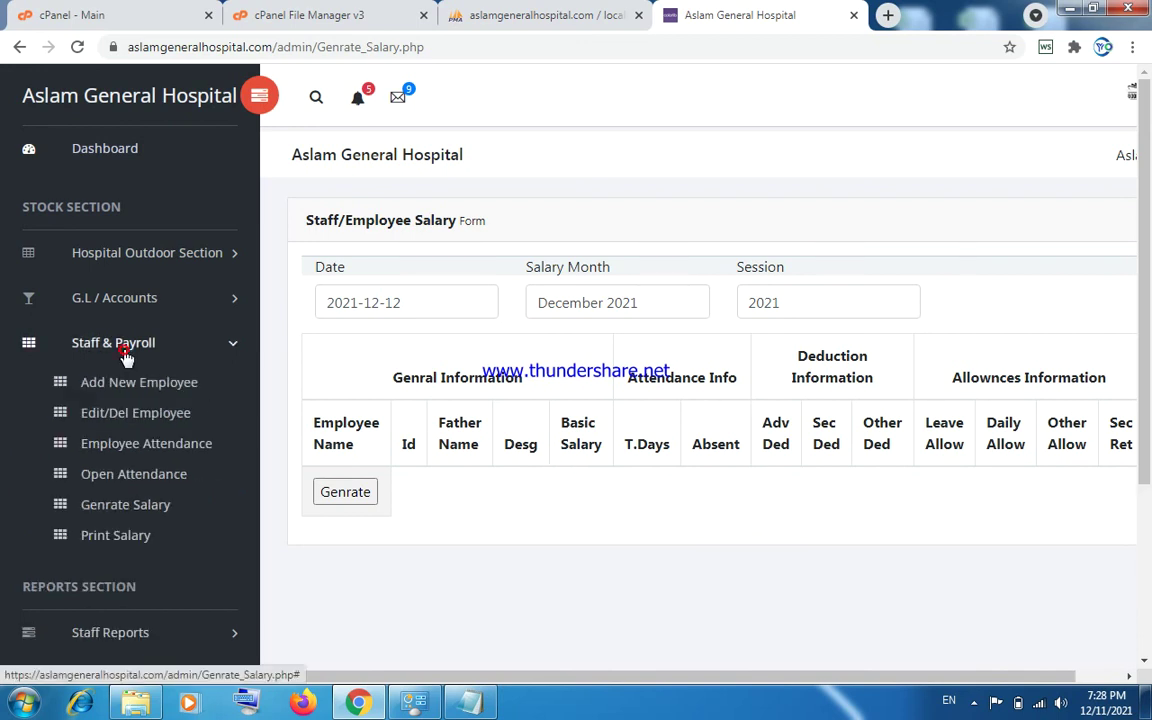
click(118, 536)
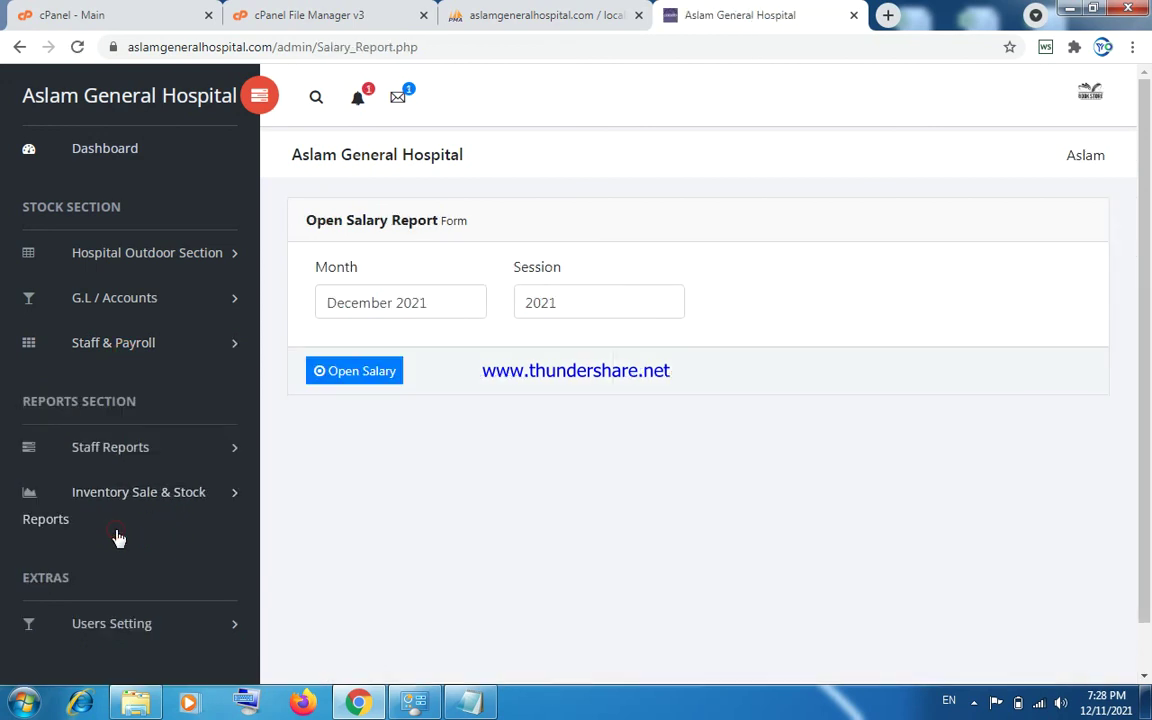
Open the December 2021 salary vouchers and view the empty all-employees staff report.
click(342, 383)
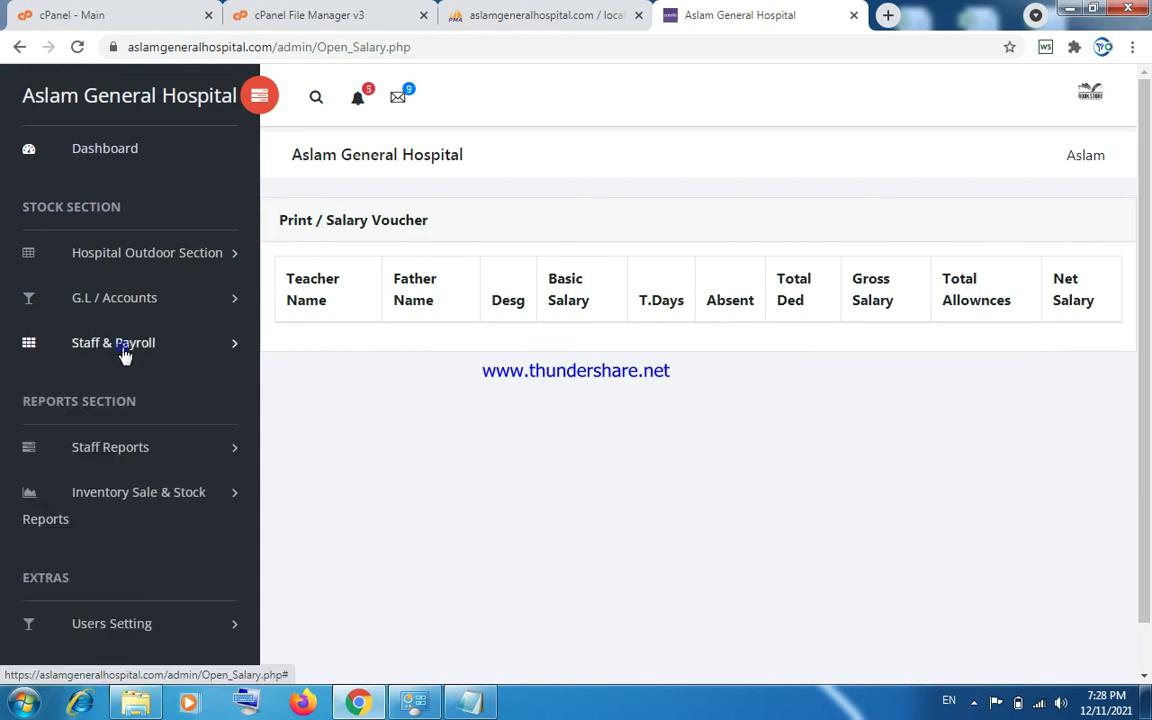
click(113, 456)
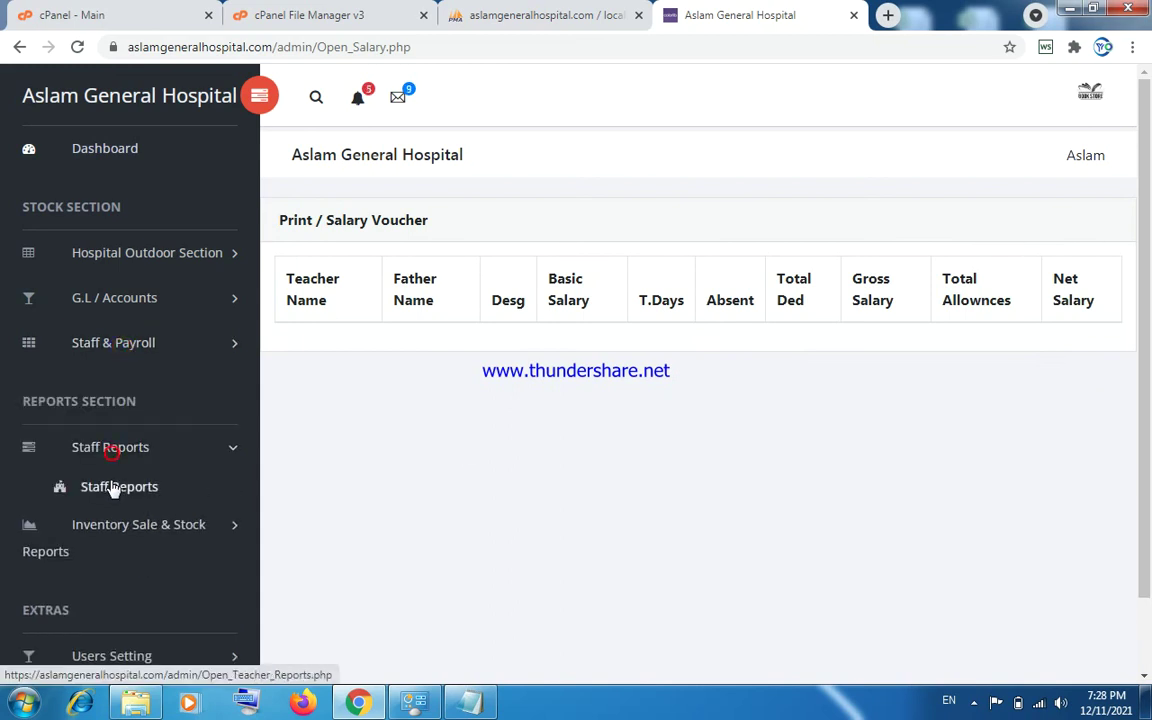
click(110, 484)
click(315, 305)
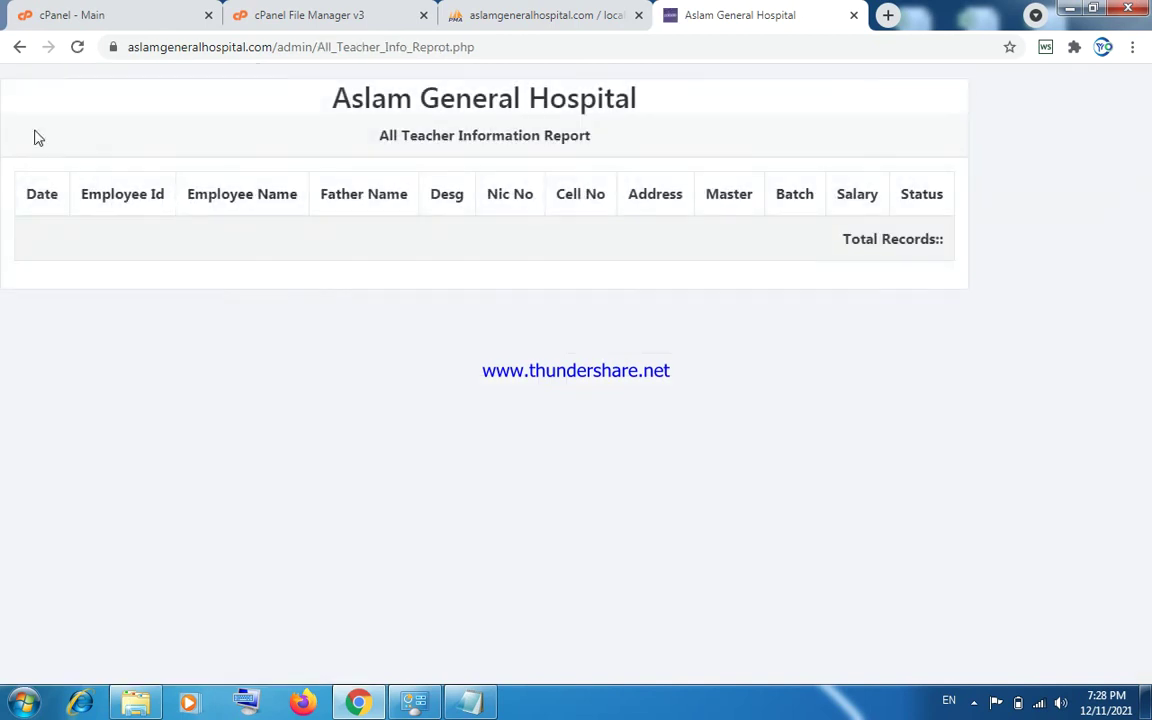
click(19, 47)
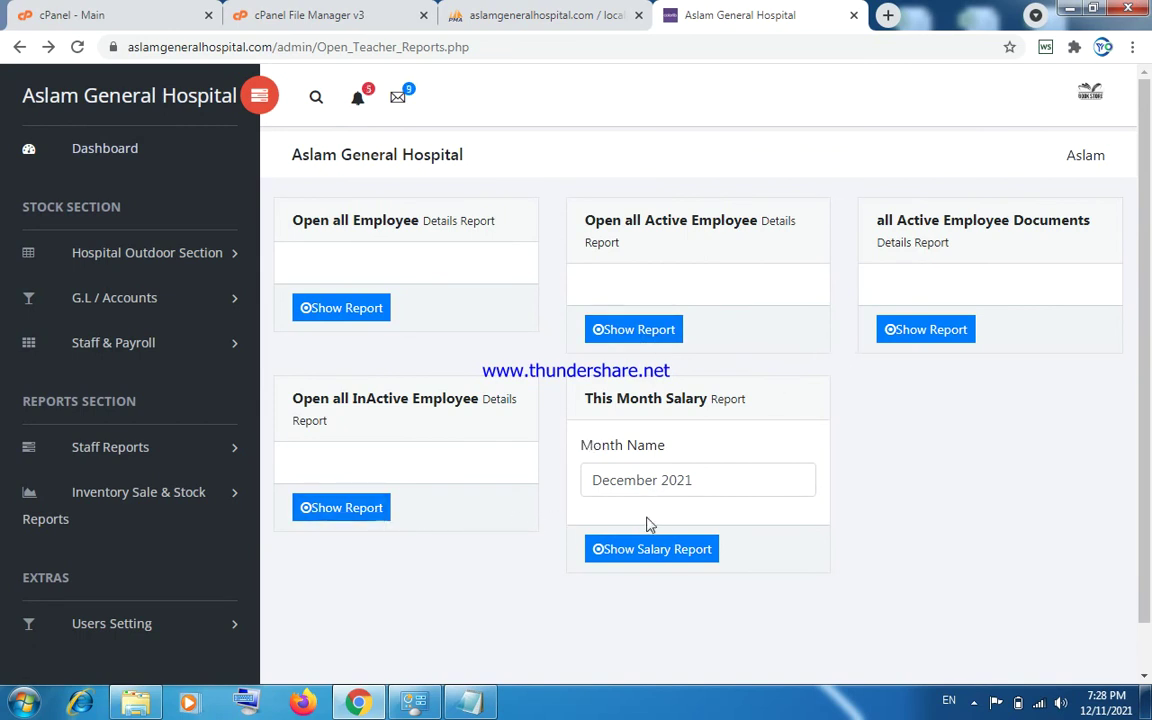
View the December 2021 salary report, then open the Admin Reports page.
click(650, 549)
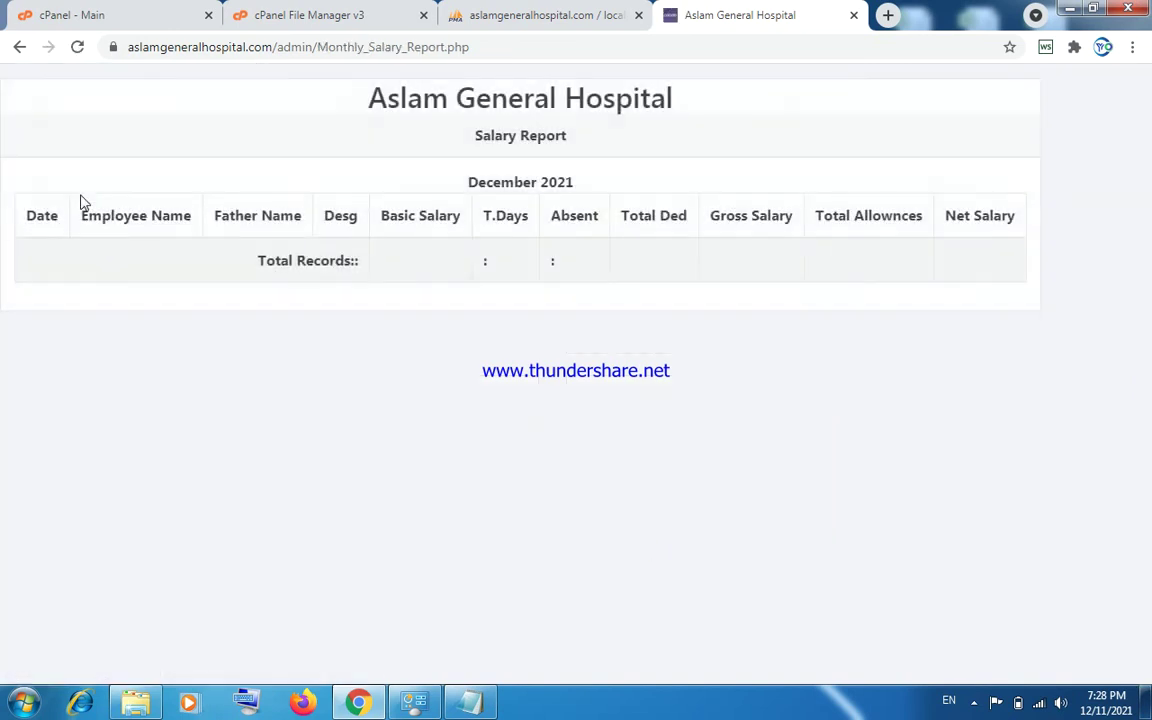
click(19, 47)
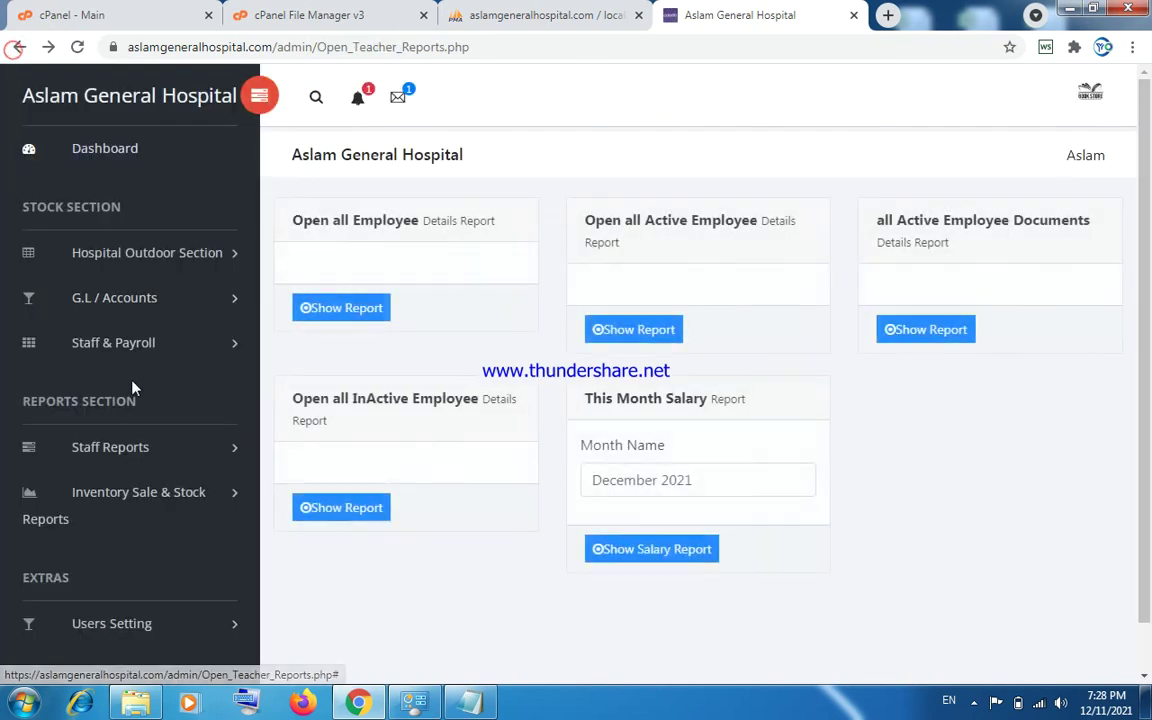
click(128, 489)
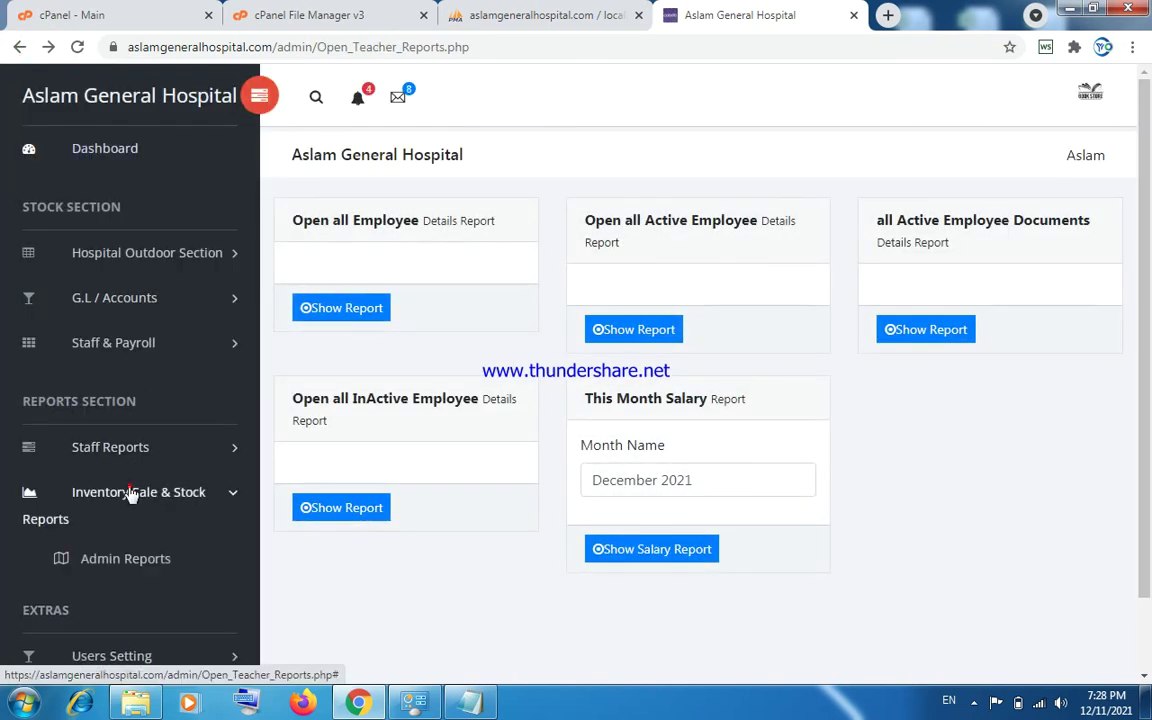
click(125, 560)
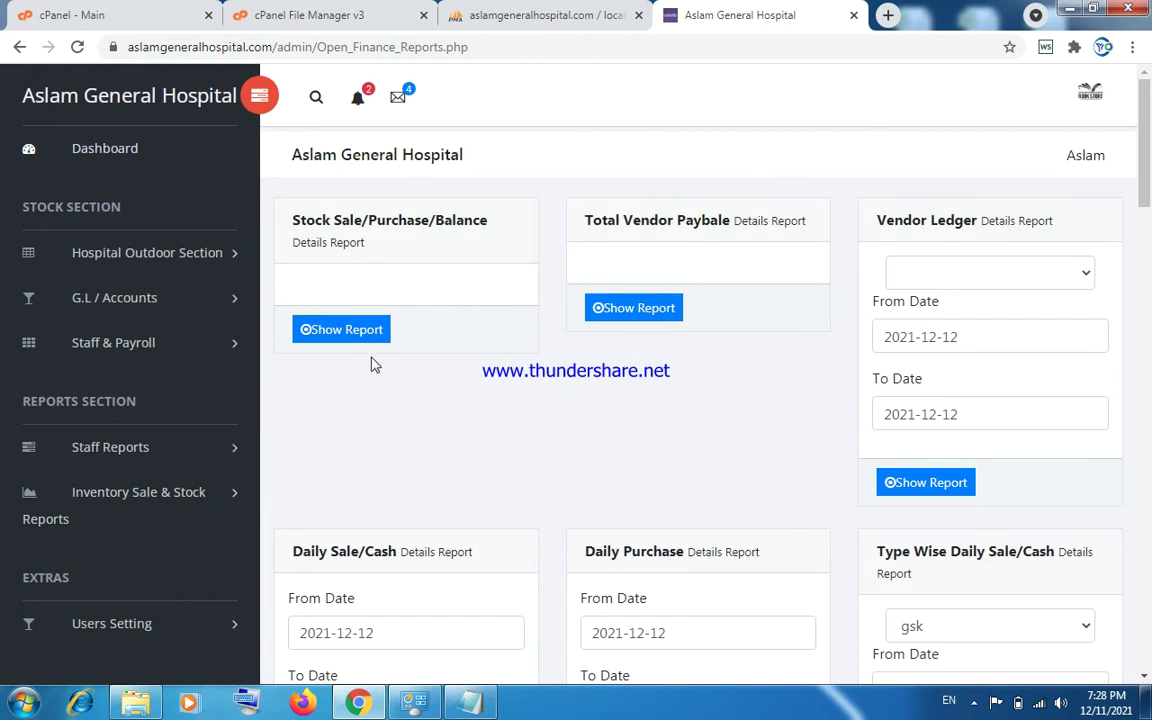
Look through the admin report cards, check the empty Accounts Ledger list, and expand Users Setting.
drag(1147, 183, 1062, 382)
click(465, 250)
click(465, 248)
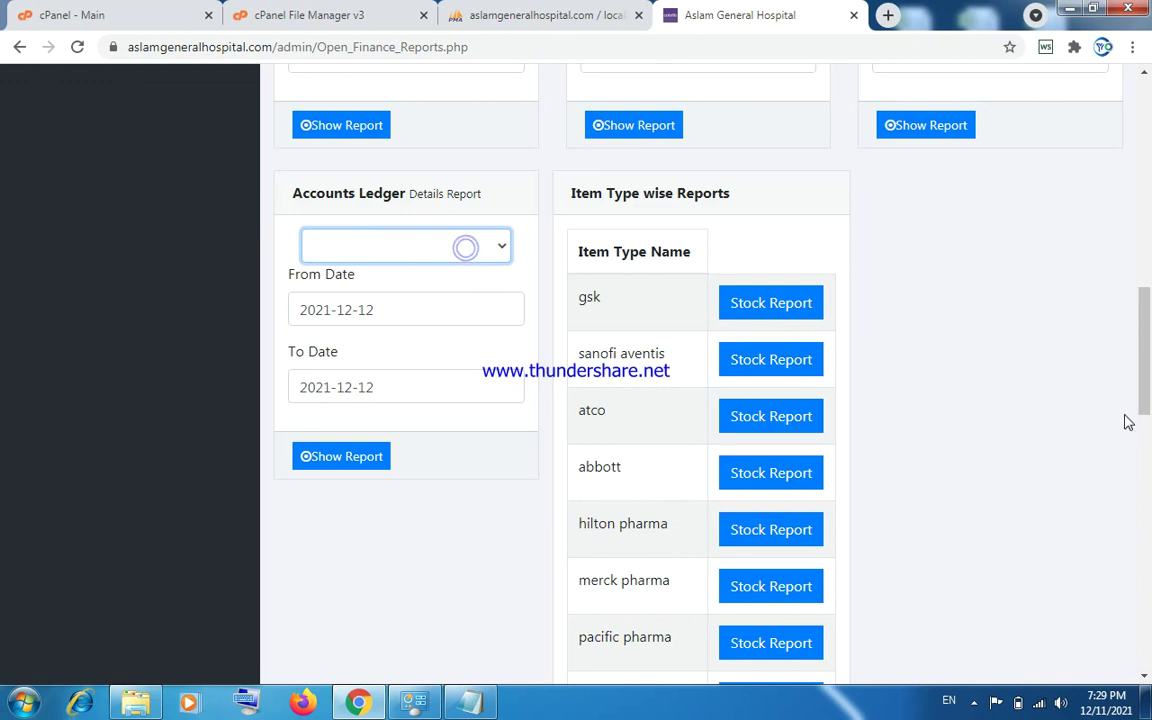
drag(1144, 395, 1147, 202)
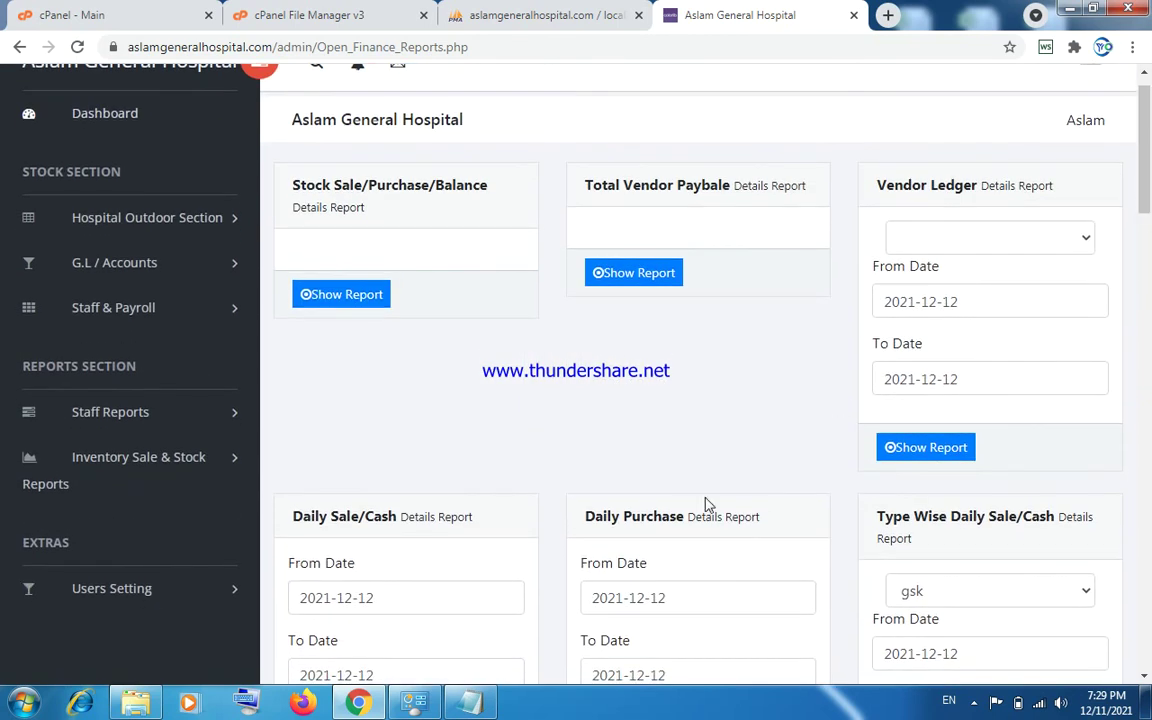
scroll(453, 240, down, 4)
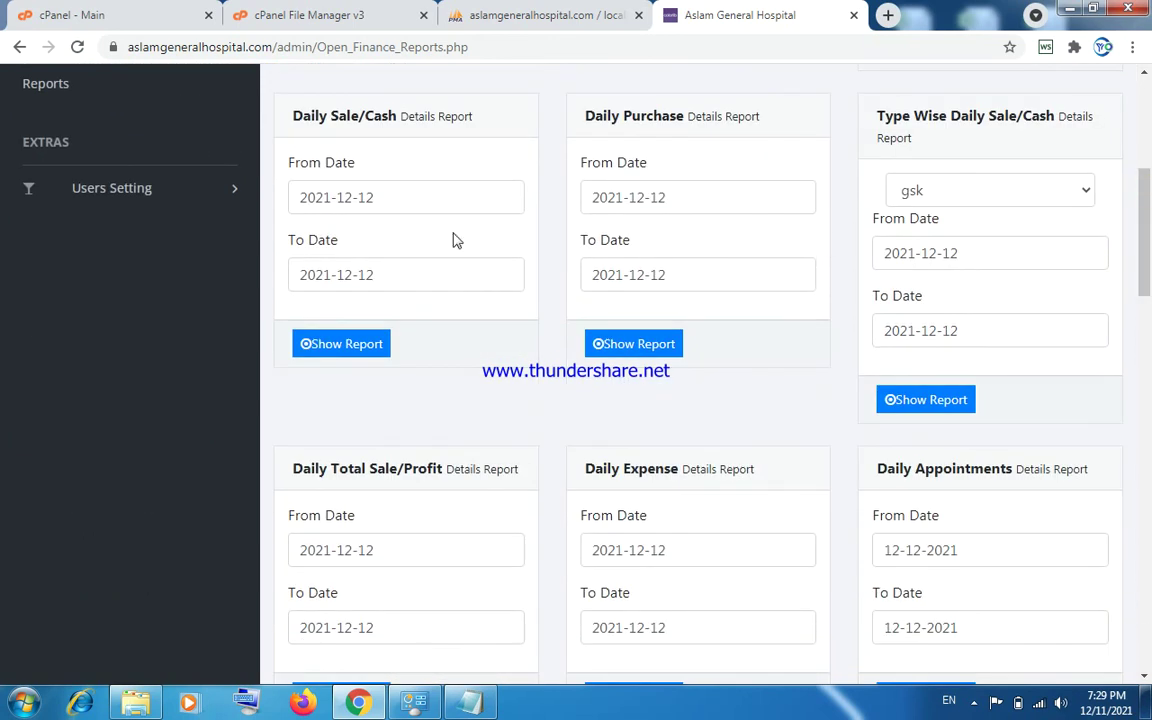
click(118, 190)
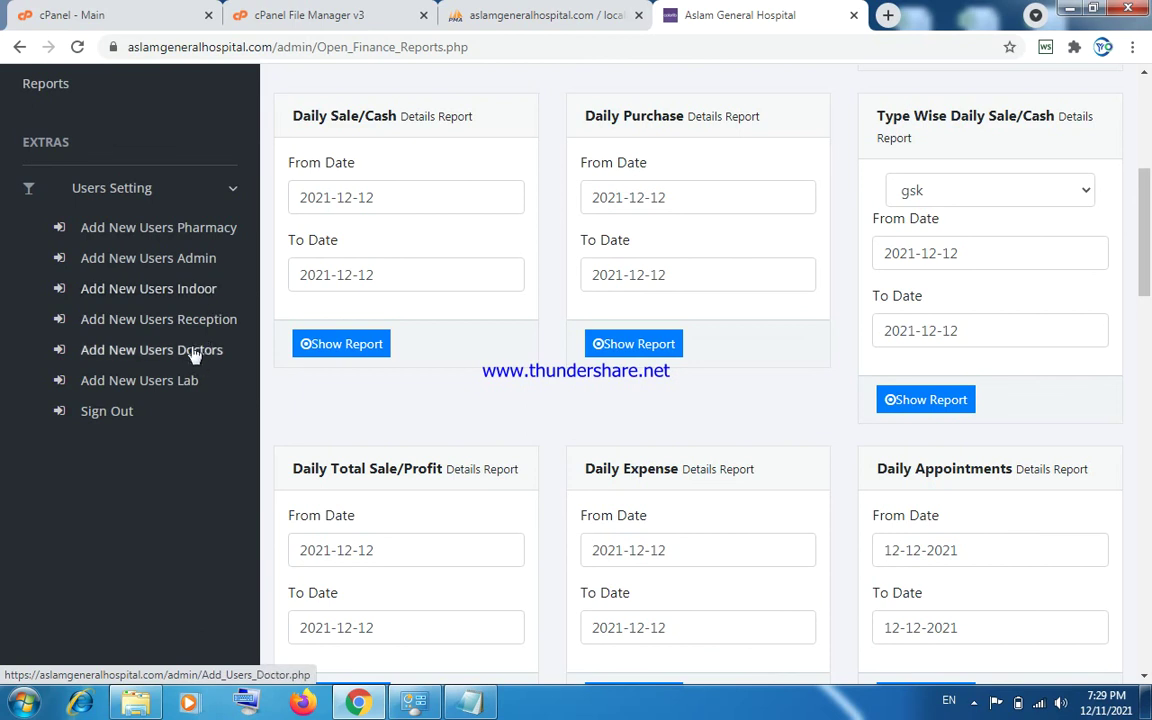
Open the Users Setting 'Add New Users Pharmacy' form for shop Aslam General Hospital, with user name and password empty.
click(190, 230)
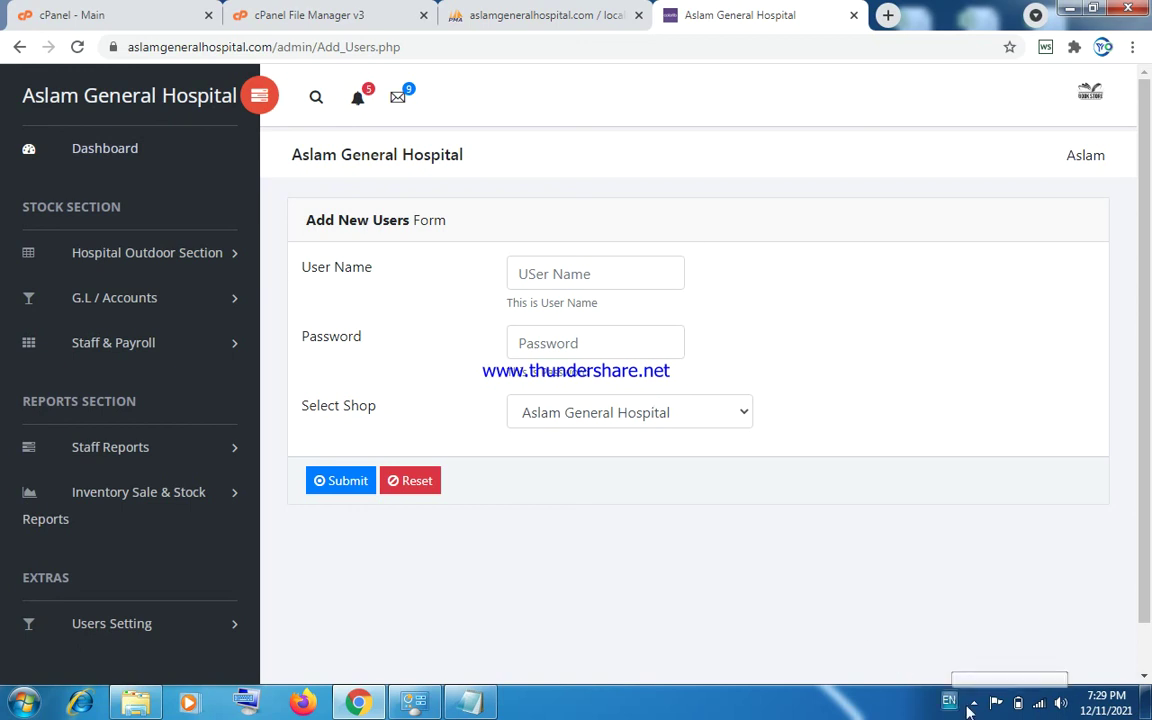
click(973, 703)
click(945, 614)
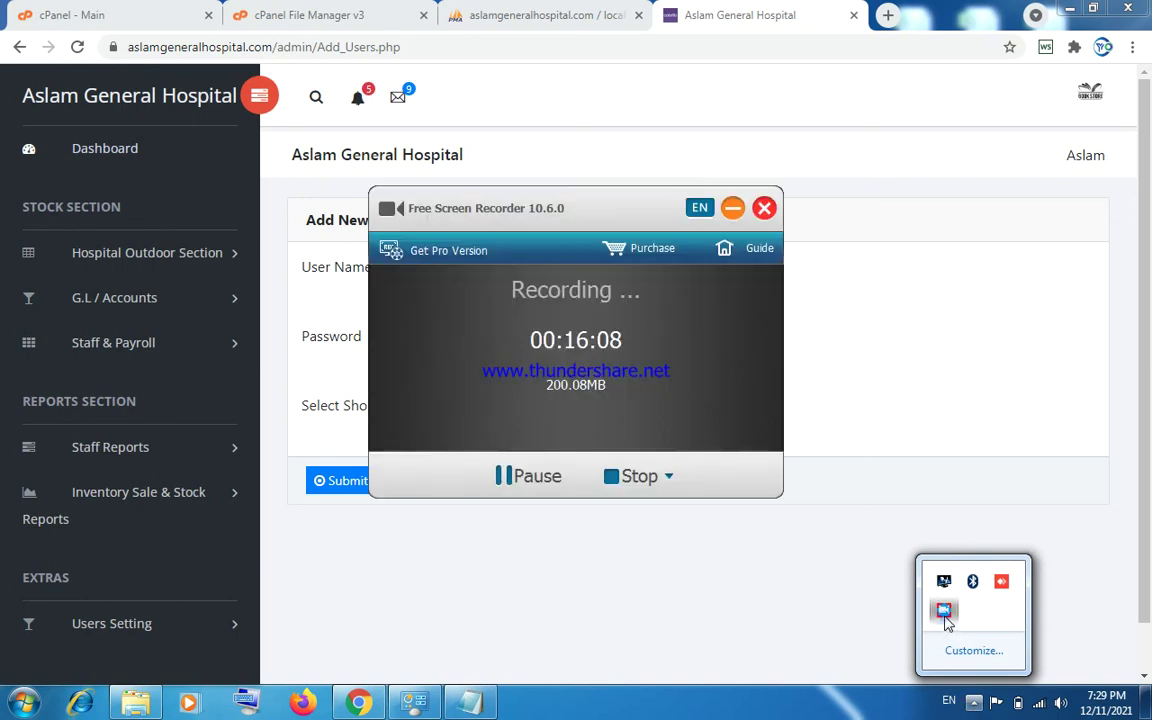